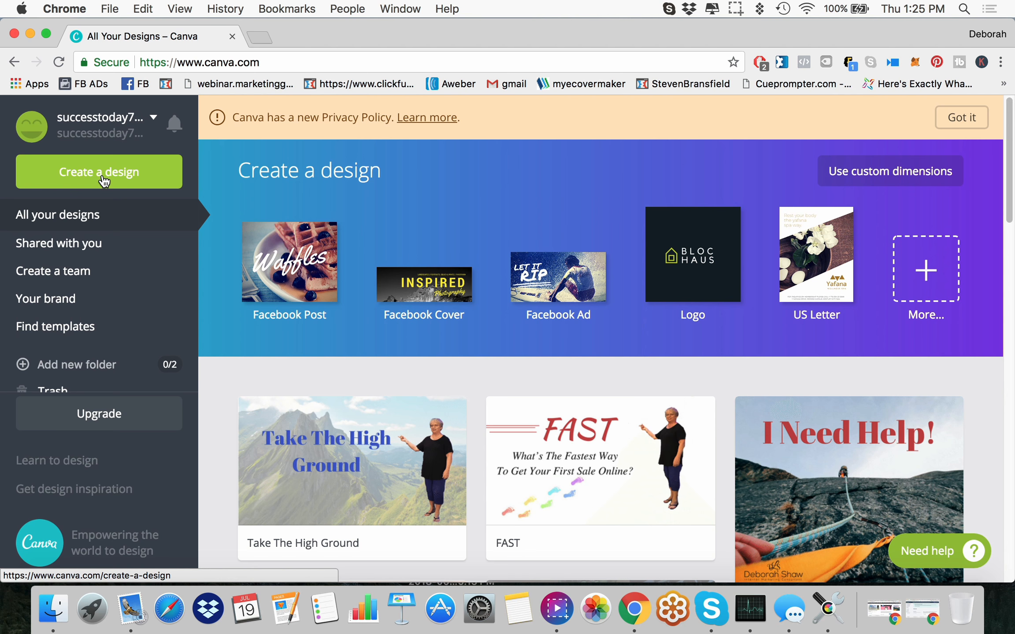
Step: Create a new blank design using the YouTube Thumbnail format from the social media and email headers category
left_click(102, 175)
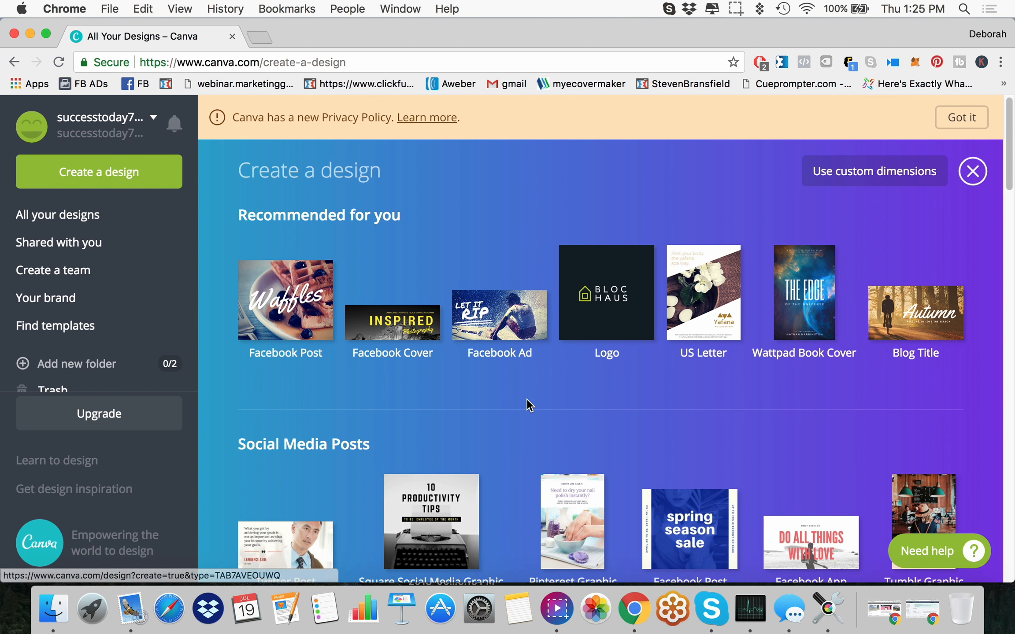
scroll(528, 402, "down", 5)
scroll(532, 401, "down", 10)
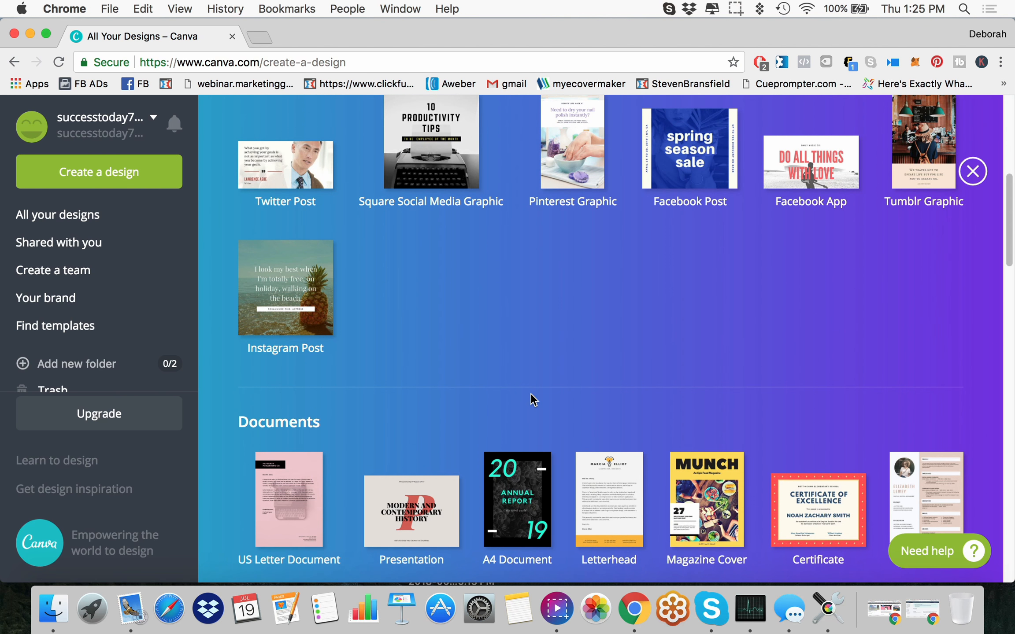
scroll(530, 395, "down", 8)
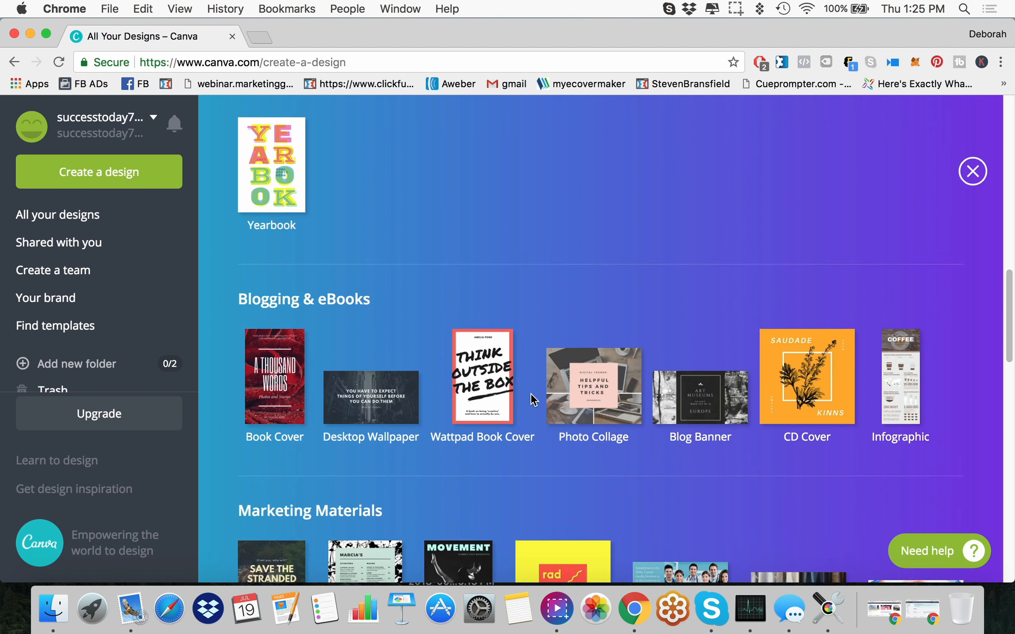
scroll(530, 393, "down", 6)
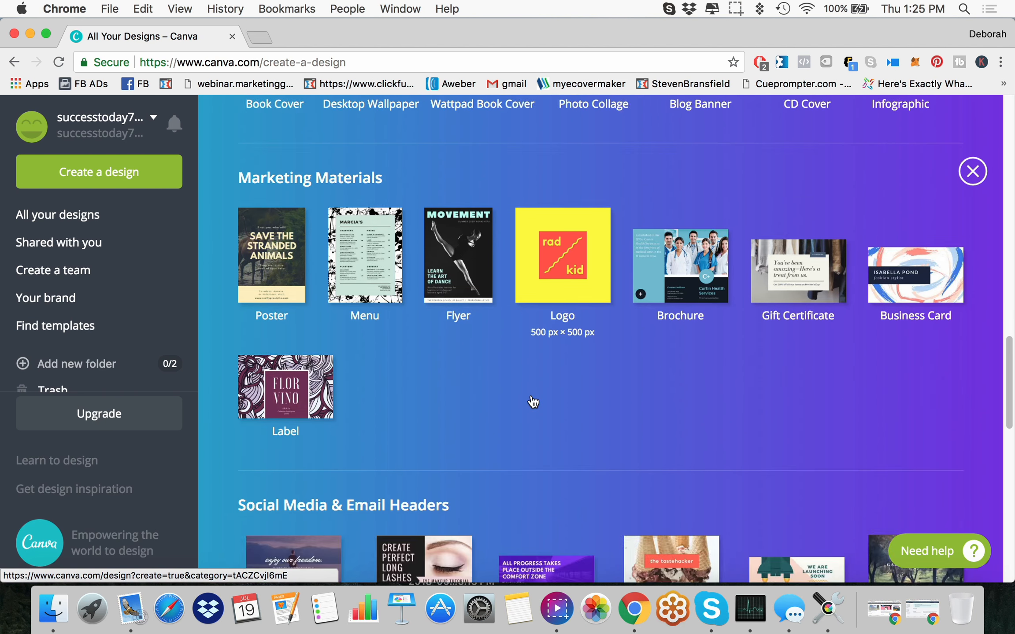
scroll(531, 394, "down", 2)
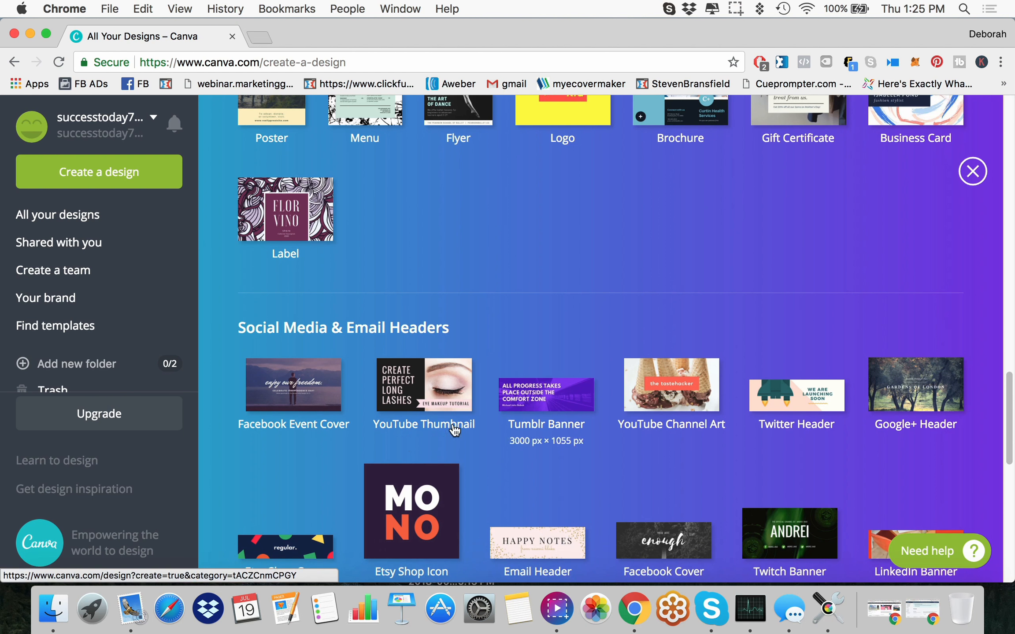
left_click(424, 395)
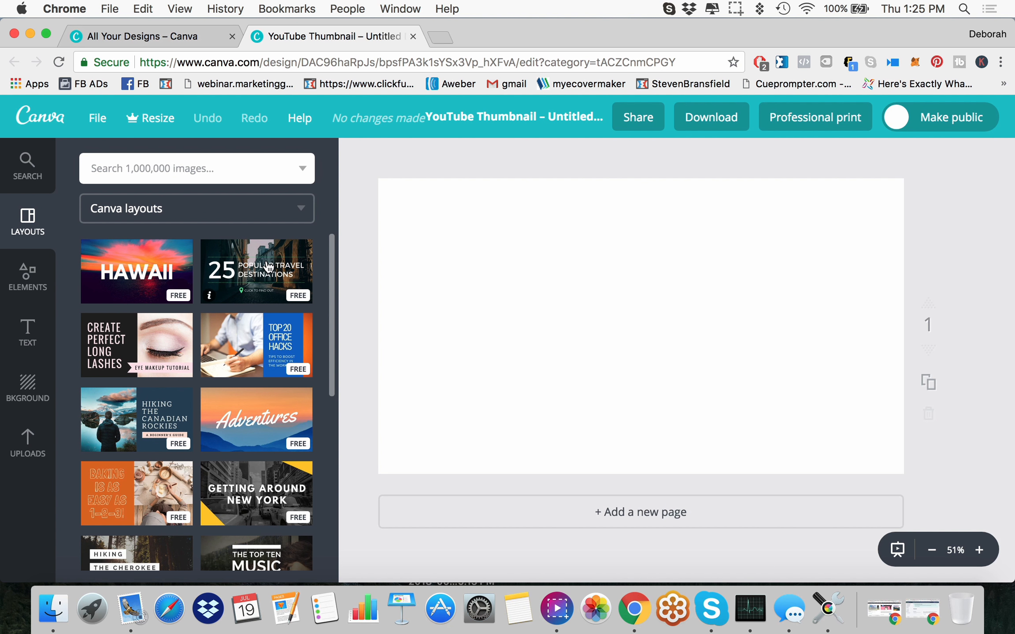
Step: Place the uploaded photo of the fenced field on the page and enlarge it beyond the page edges
left_click(27, 440)
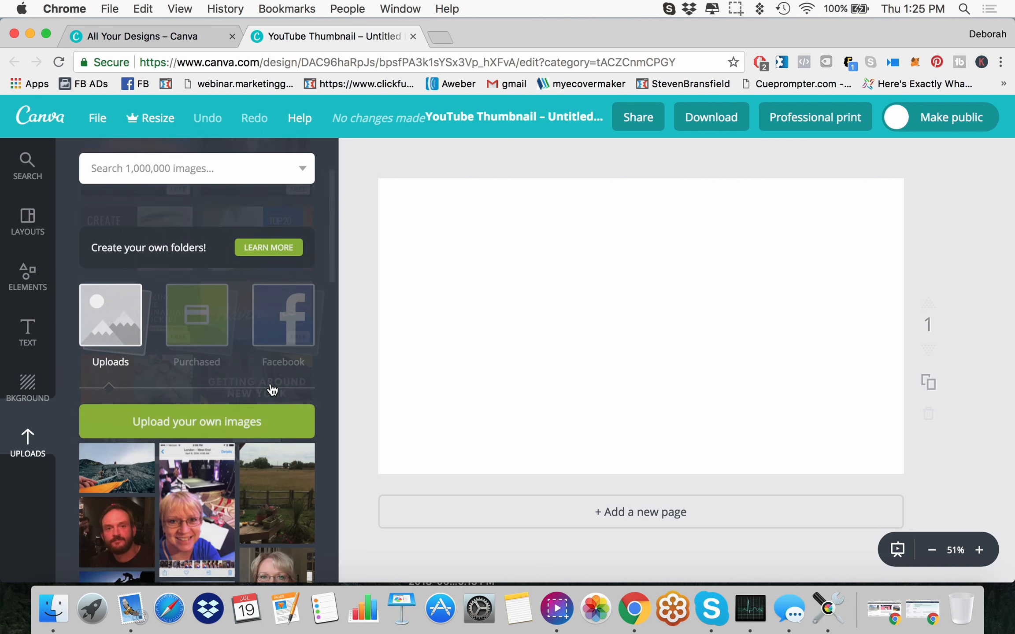
scroll(272, 389, "down", 2)
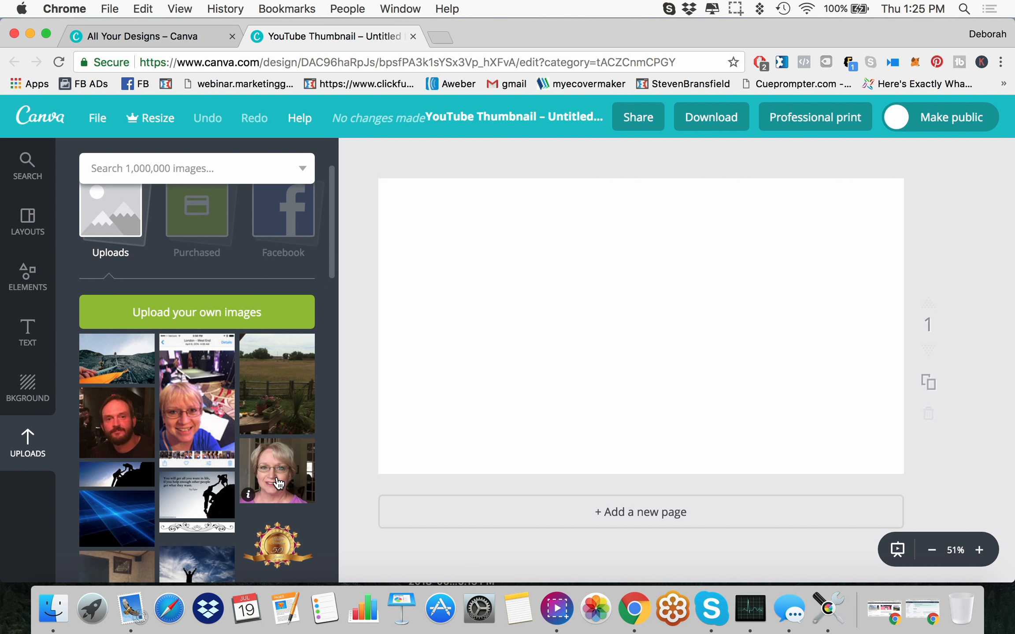
left_click(273, 387)
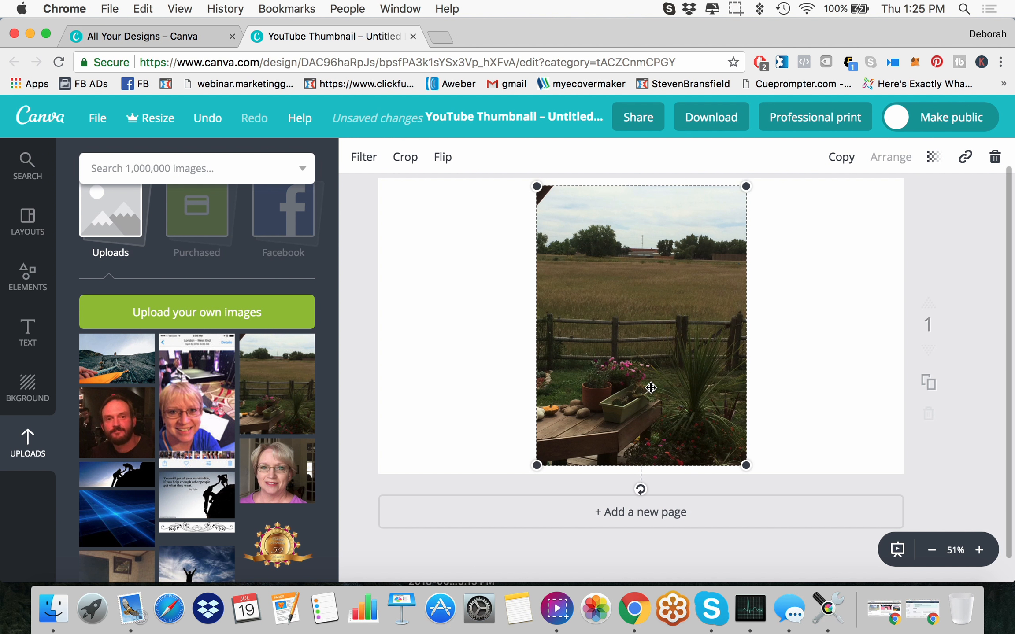
left_click_drag(535, 466, 91, 566)
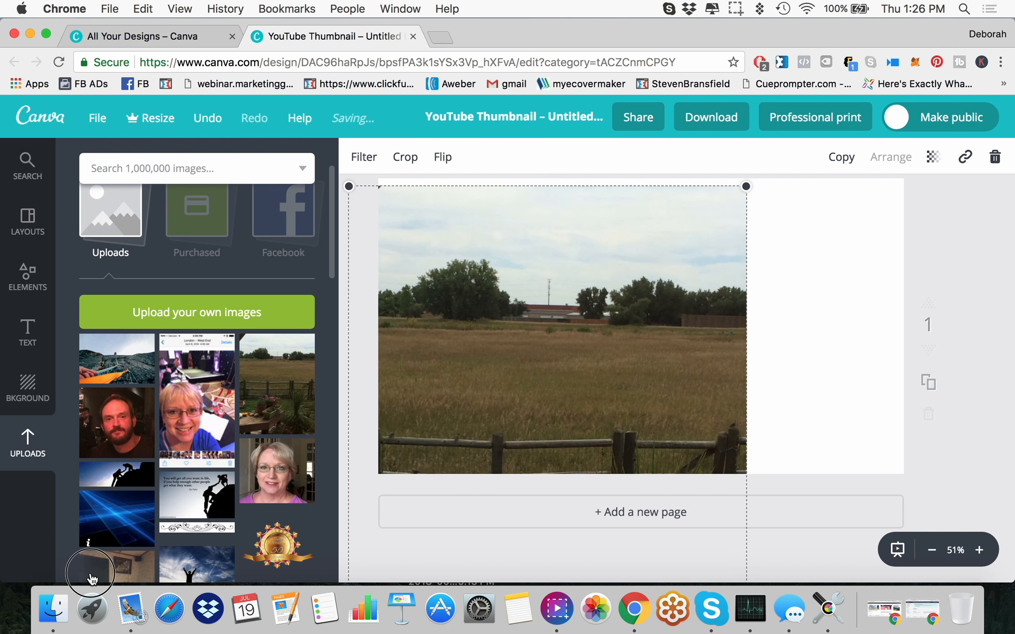
left_click_drag(744, 188, 1010, 61)
Step: Remove the enlarged field photo by moving it completely off the page
left_click_drag(626, 371, 829, 247)
left_click_drag(861, 303, 1013, 166)
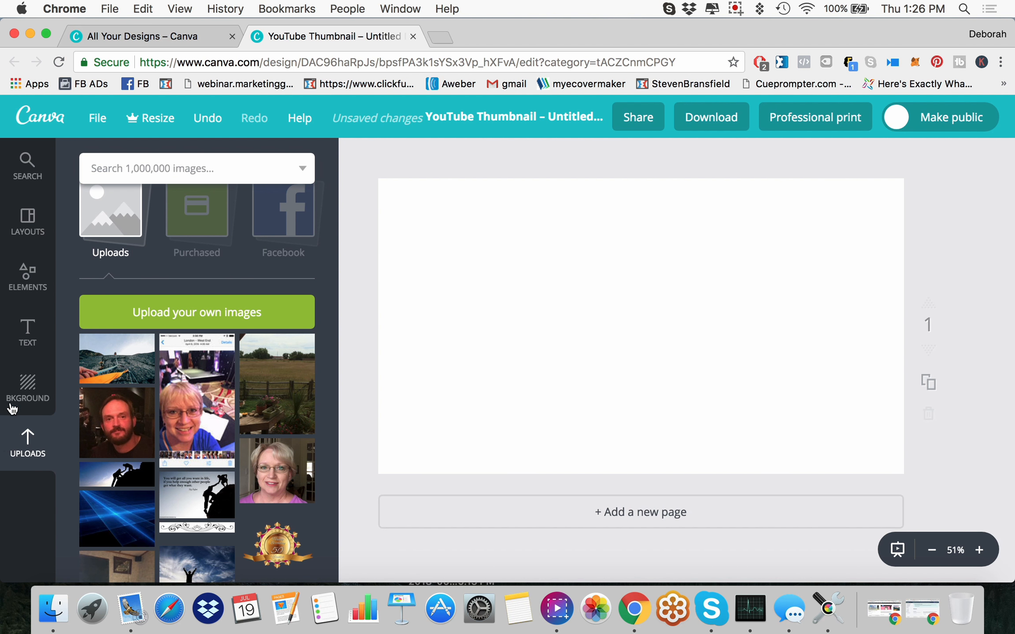
Step: Fill the page background with the default red, and replace it with the custom pink f19bb8
left_click(26, 389)
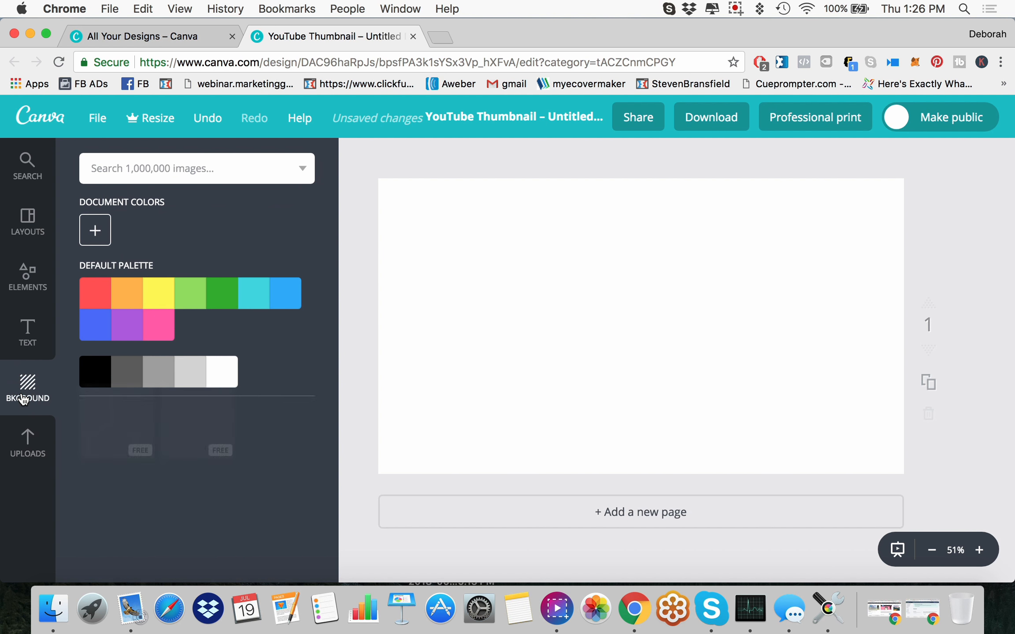
left_click(93, 296)
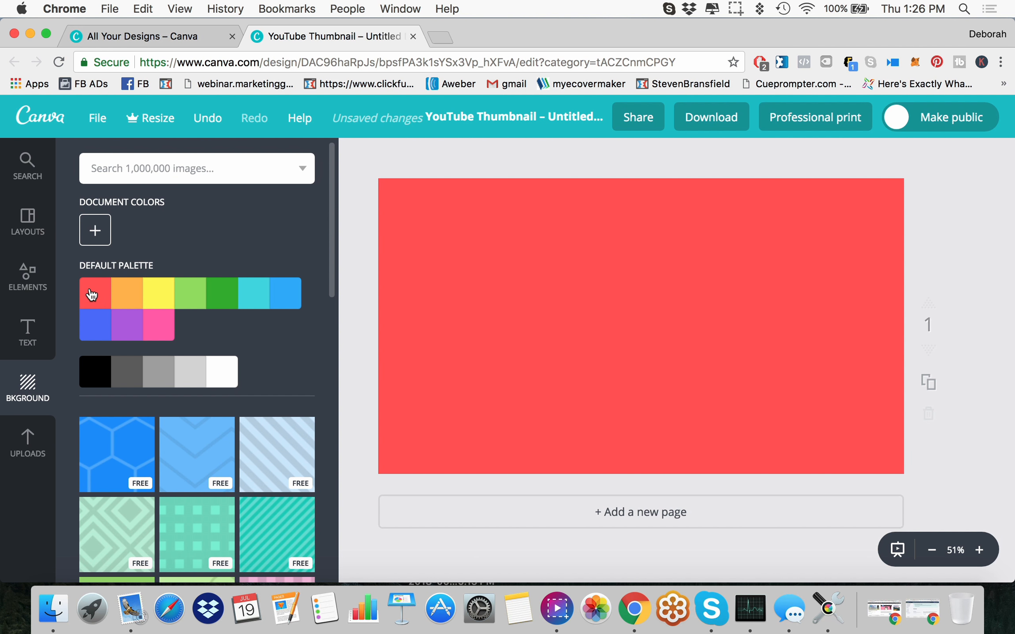
left_click(95, 230)
left_click_drag(229, 319, 209, 312)
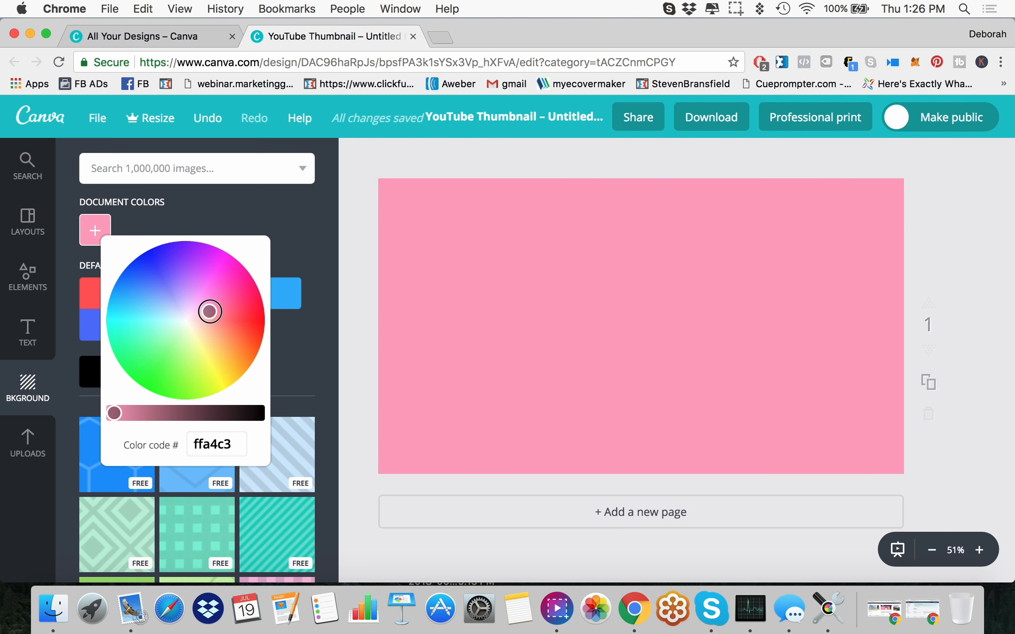
mouse_move(120, 413)
left_mouse_down()
mouse_move(140, 414)
mouse_move(112, 413)
mouse_move(122, 413)
left_mouse_up()
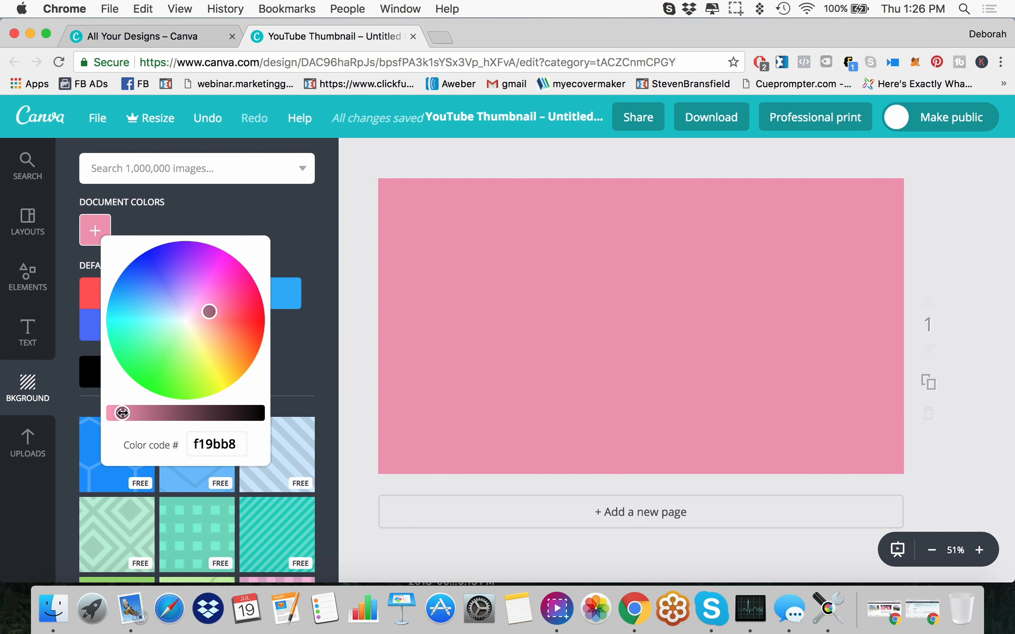
left_click(221, 211)
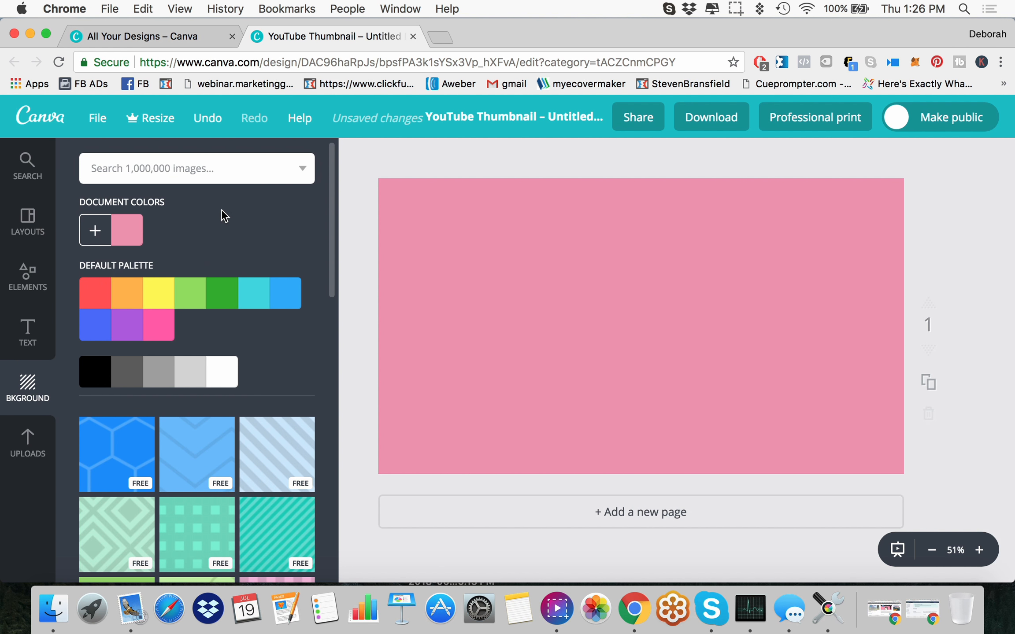
Step: Change the page background to the default yellow and adjust it to the custom shade ffef71
left_click(159, 290)
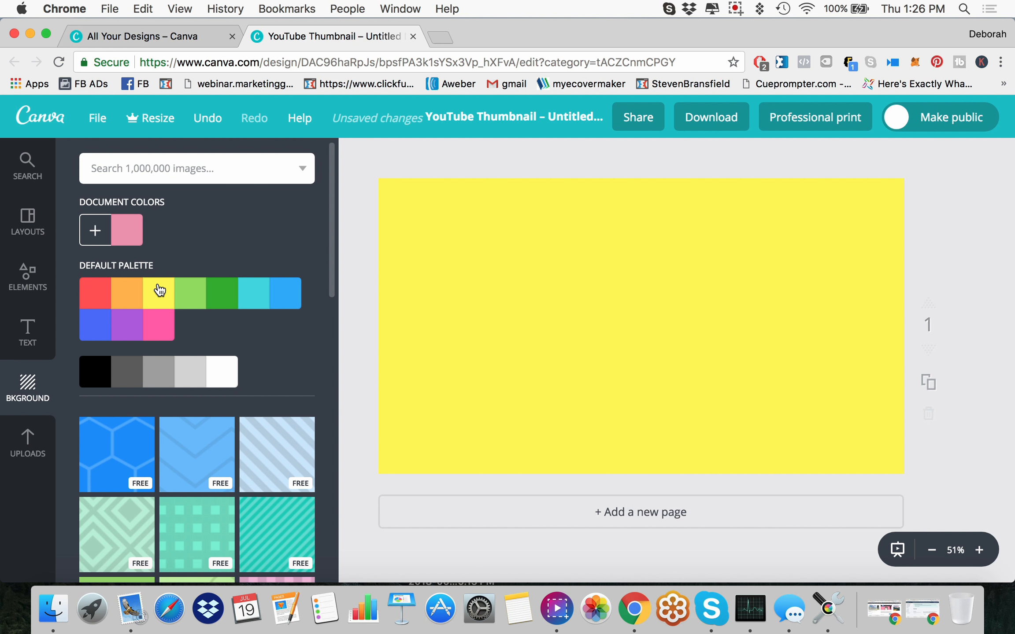
left_click(114, 239)
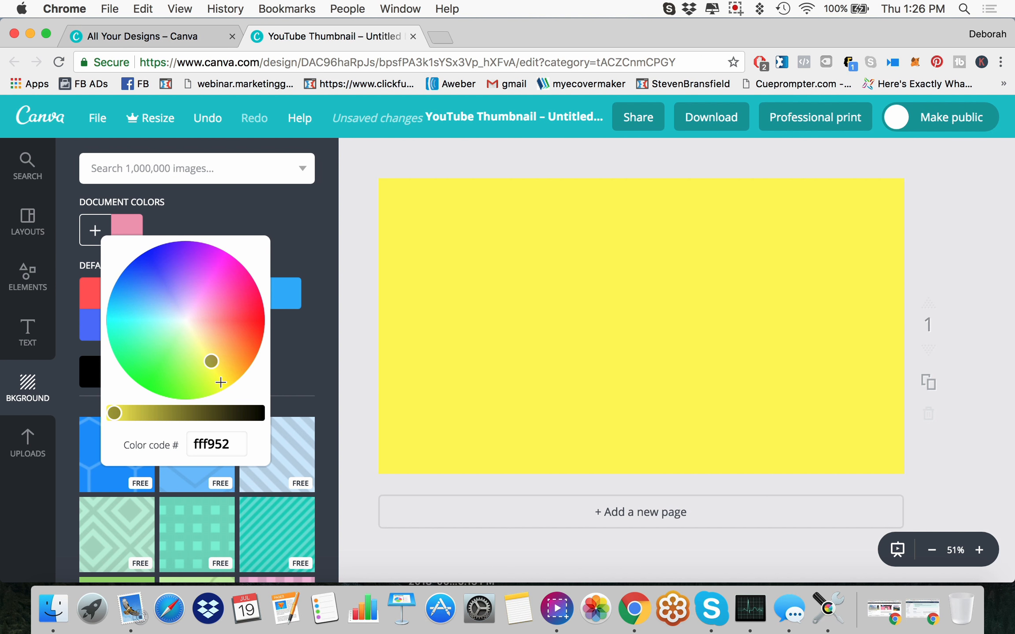
left_click(213, 362)
mouse_move(212, 363)
left_mouse_down()
mouse_move(212, 333)
mouse_move(221, 337)
mouse_move(216, 358)
mouse_move(209, 353)
left_mouse_up()
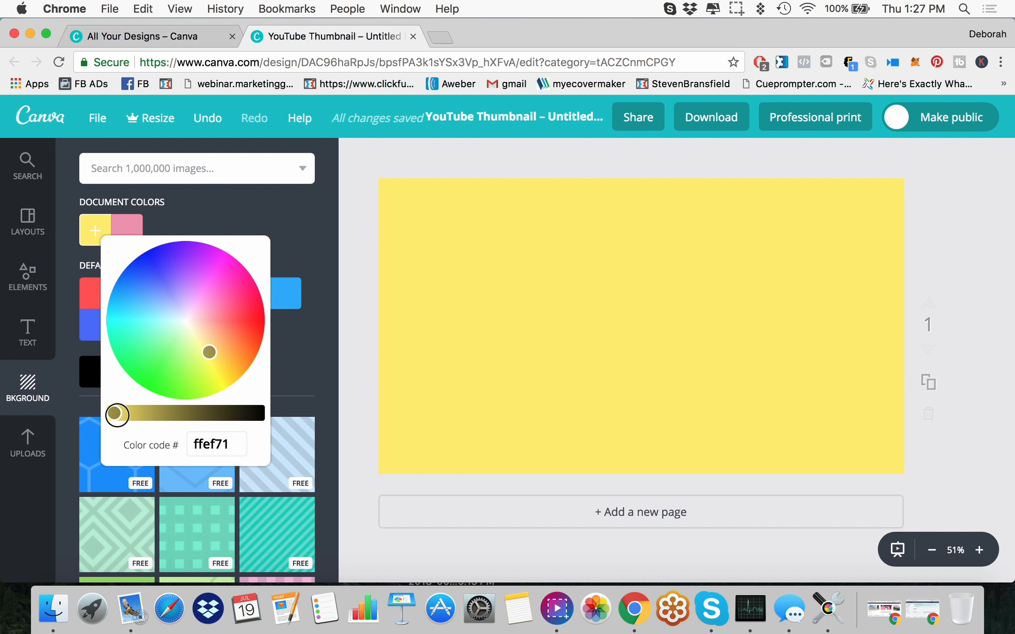
mouse_move(114, 412)
left_mouse_down()
mouse_move(140, 415)
mouse_move(109, 413)
left_mouse_up()
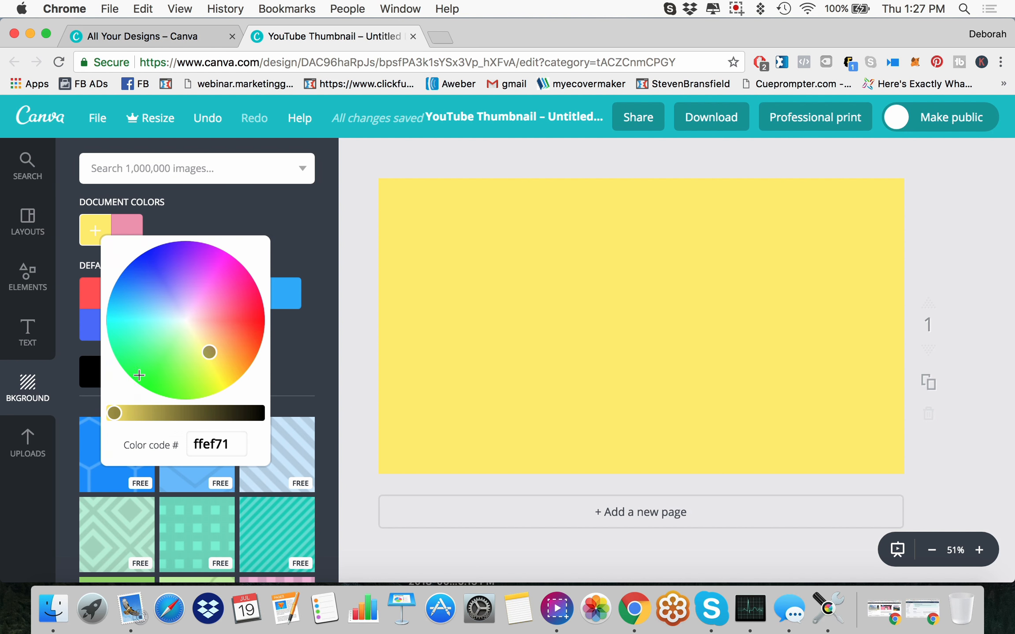
left_click(247, 212)
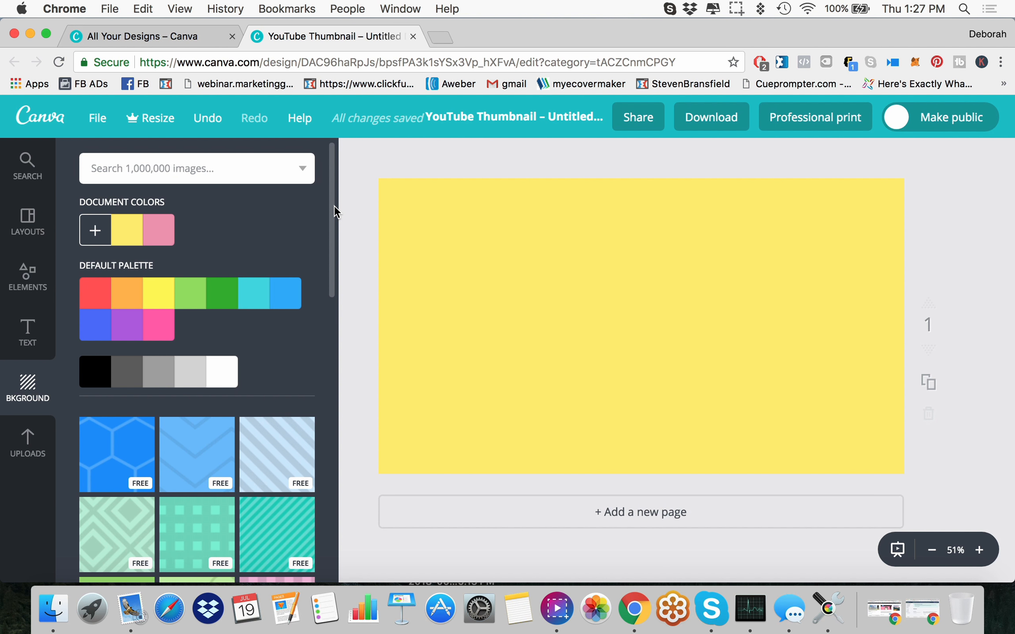
Step: Try the mint diamond, teal square, green circle and beige fish patterns as page background, and browse the remaining free and paid patterns
left_click_drag(333, 244, 337, 351)
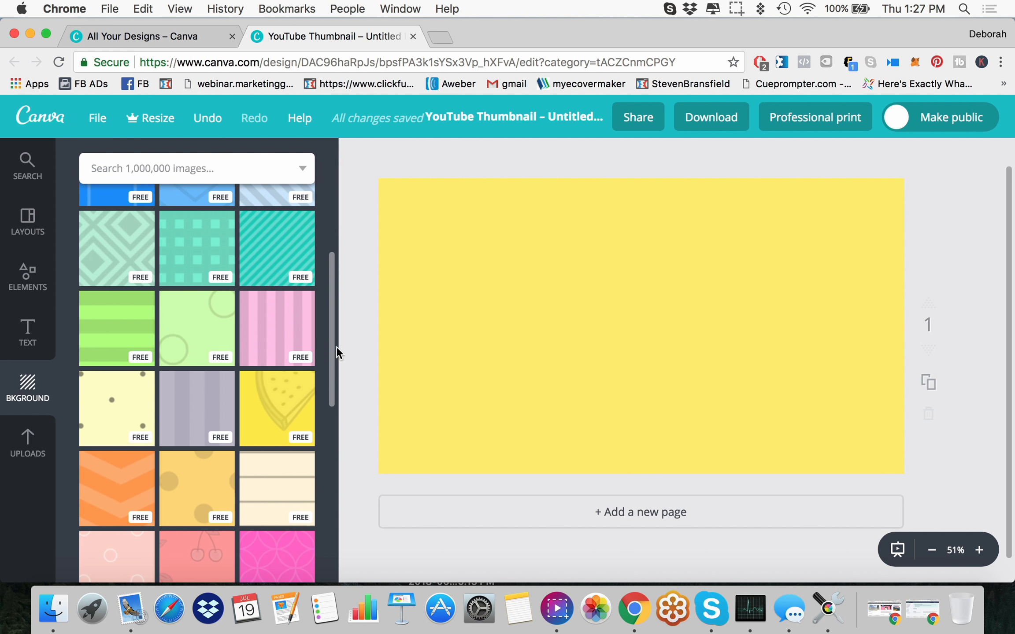
left_click(114, 244)
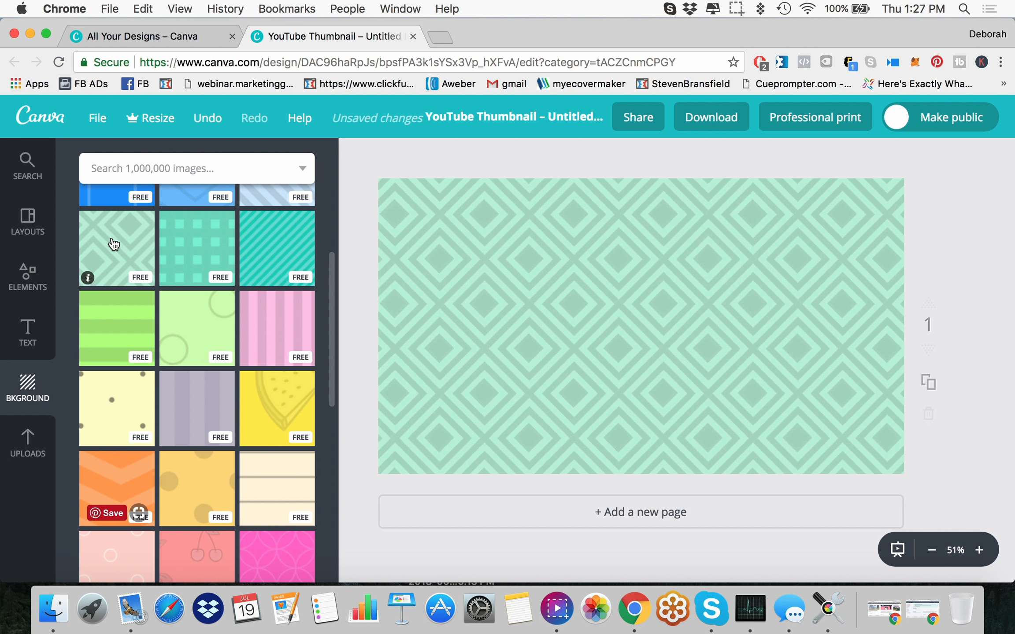
left_click(204, 261)
left_click(200, 346)
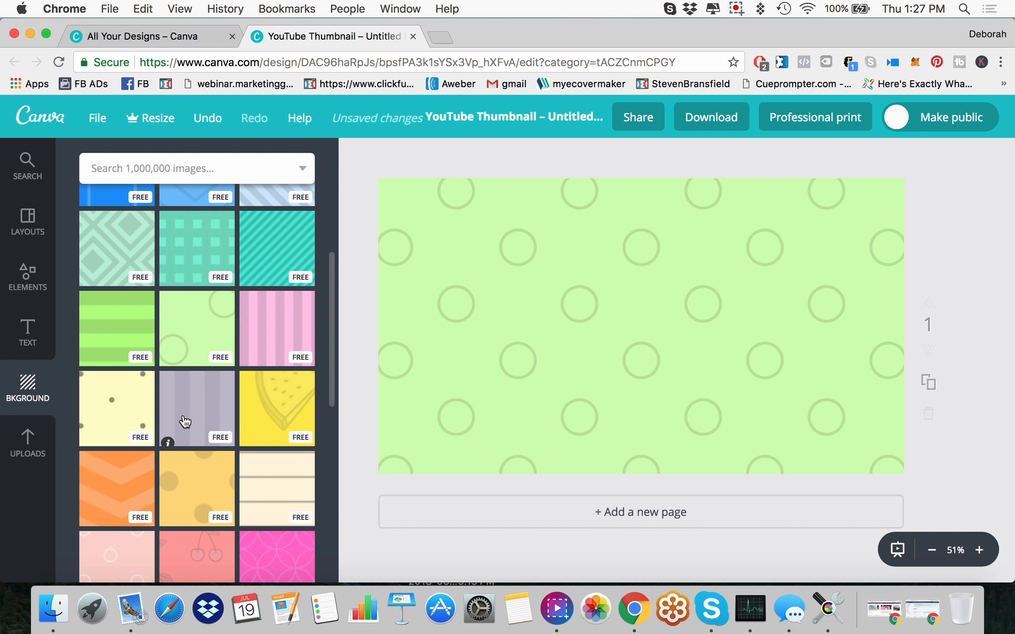
scroll(225, 445, "down", 10)
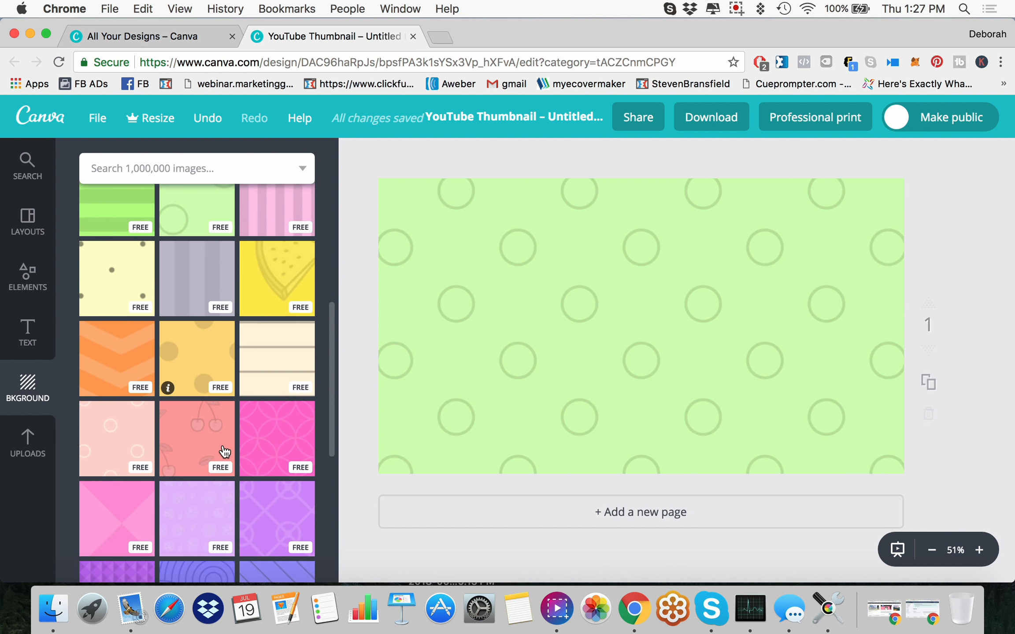
scroll(225, 445, "down", 1)
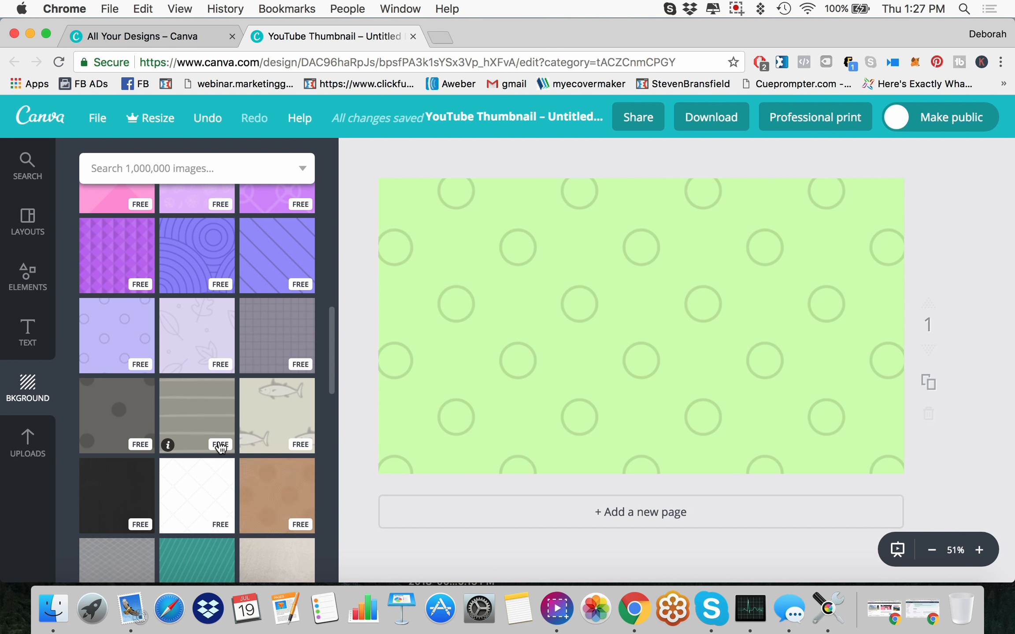
left_click(284, 418)
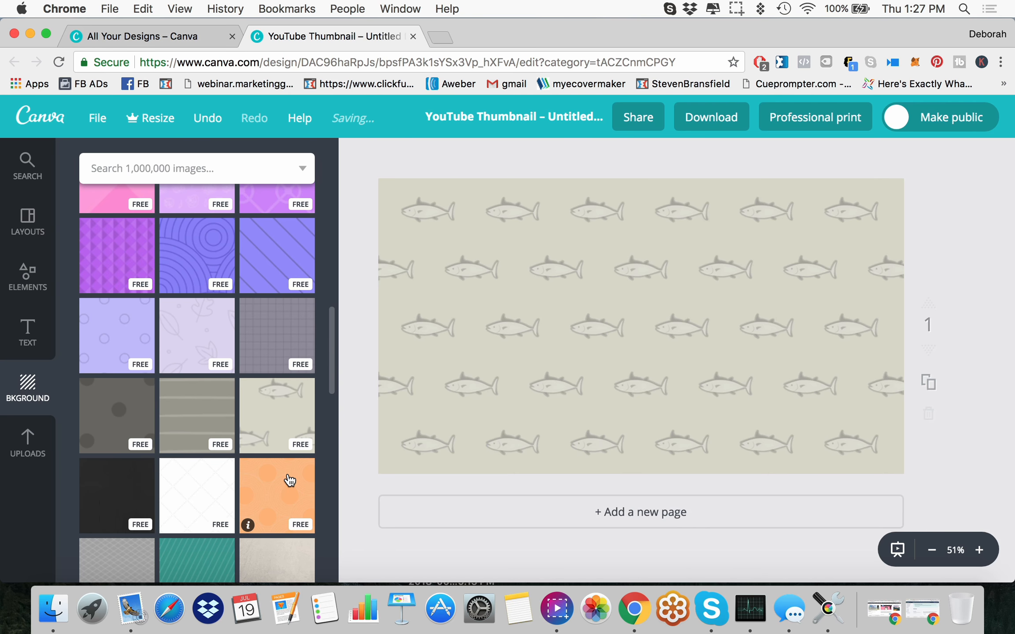
scroll(256, 423, "down", 10)
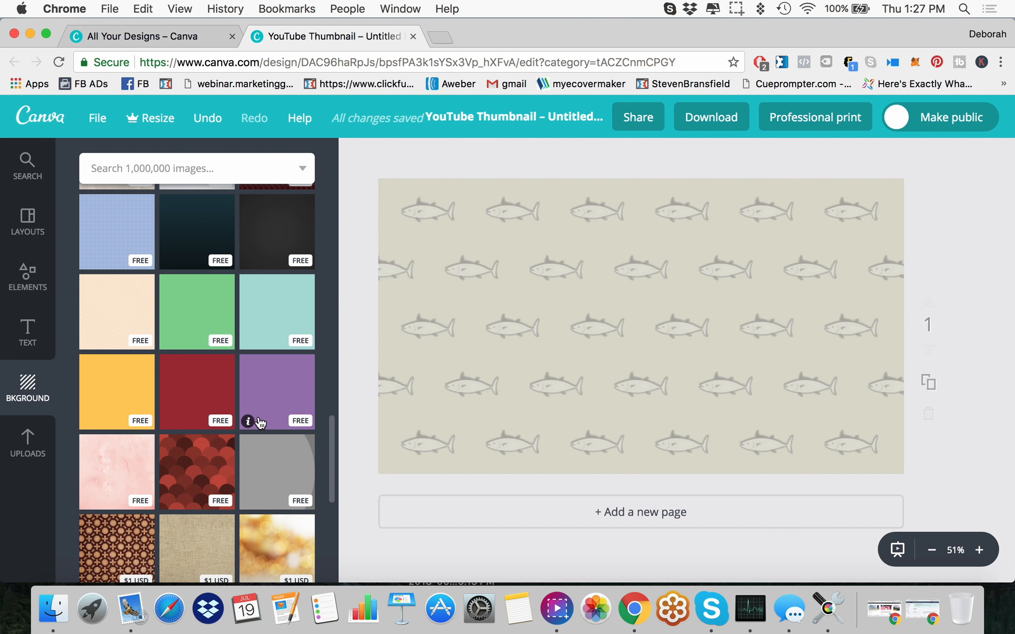
scroll(267, 424, "down", 5)
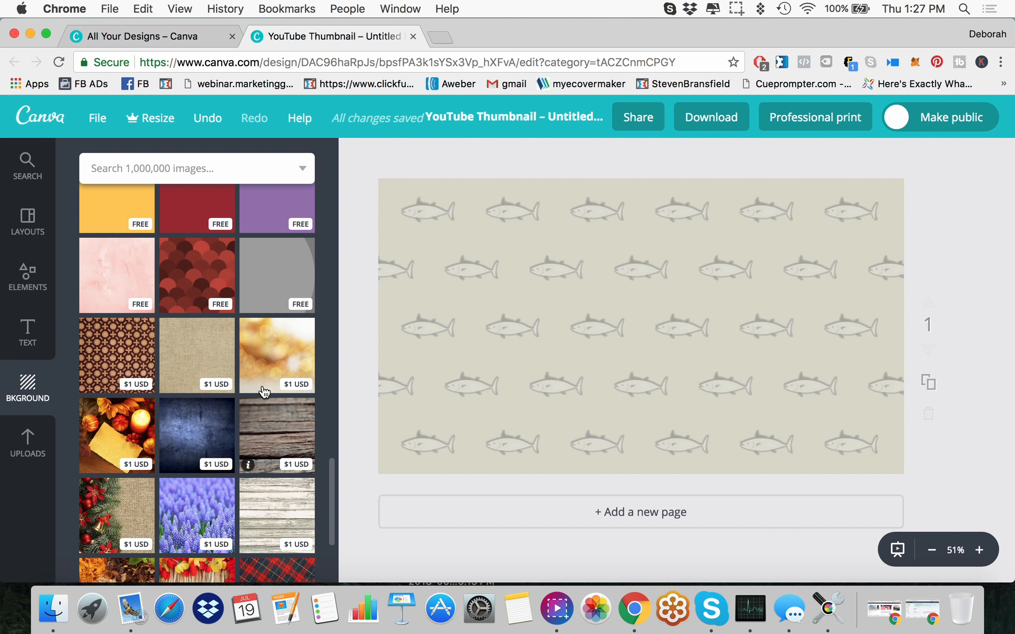
scroll(263, 379, "up", 8)
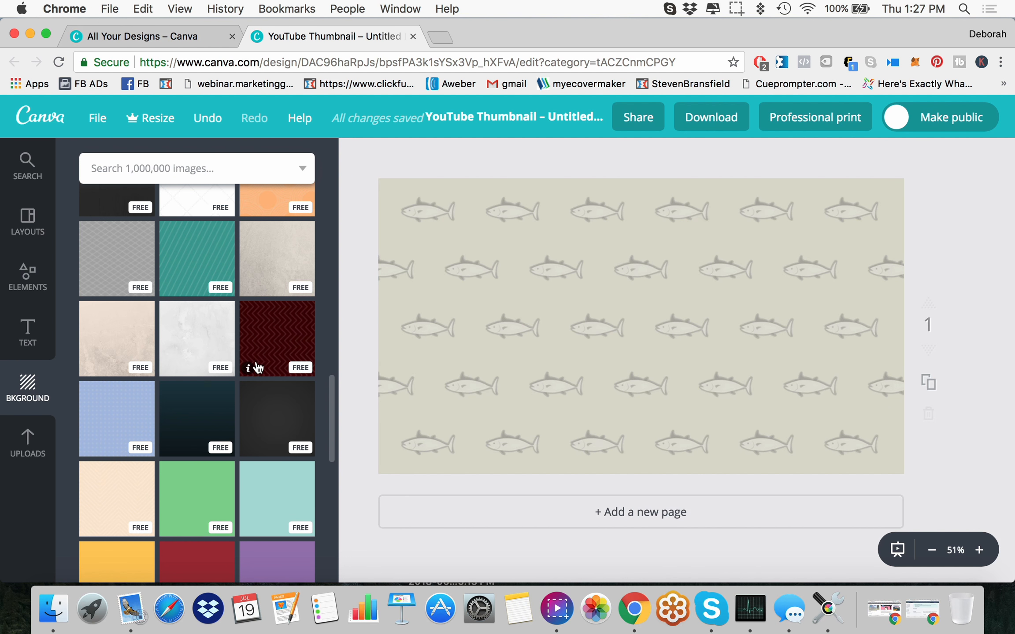
scroll(145, 418, "up", 10)
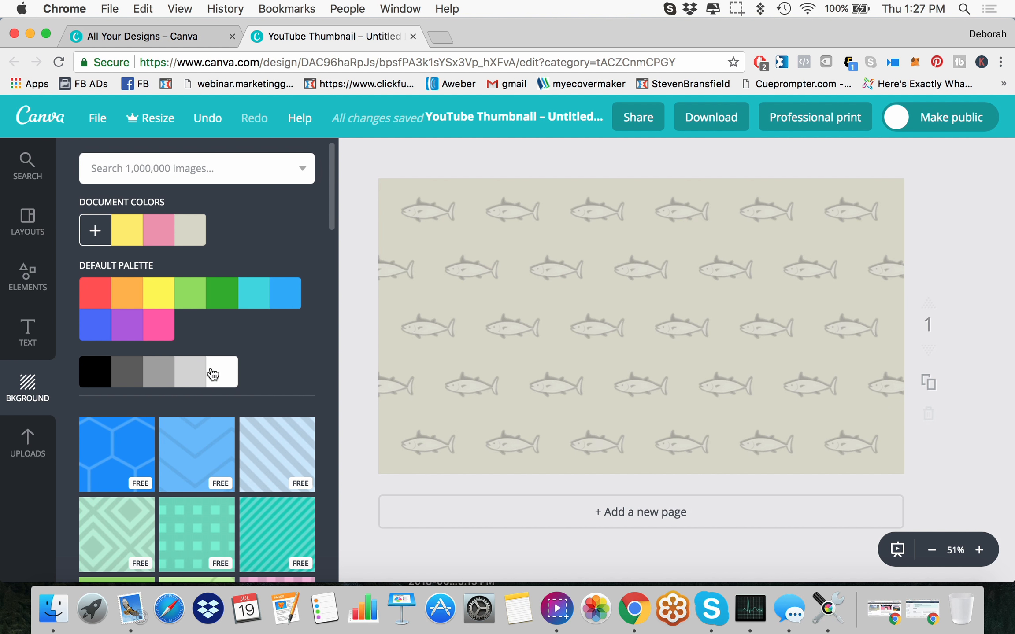
Step: Move the fish pattern completely off the page and fill the background with the saved yellow document color
left_click(478, 320)
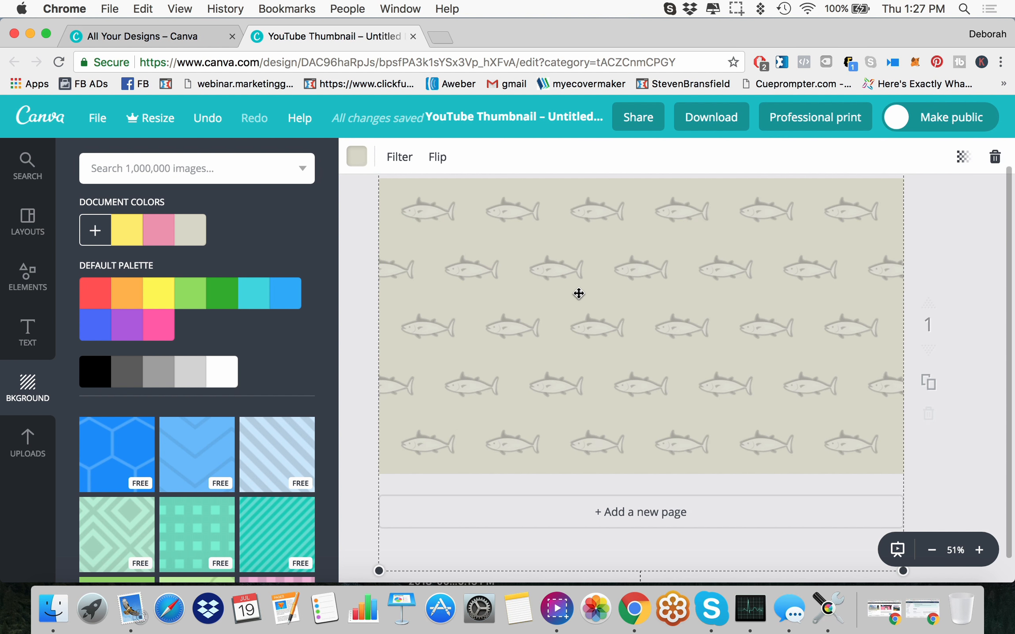
left_click_drag(575, 297, 1010, 292)
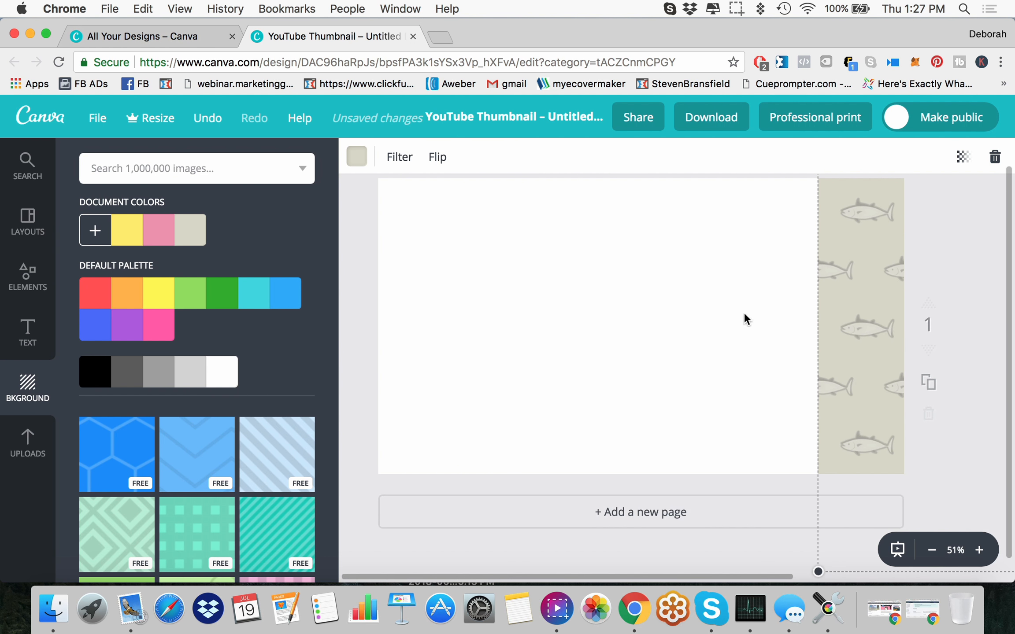
left_click_drag(861, 325, 999, 325)
left_click(449, 304)
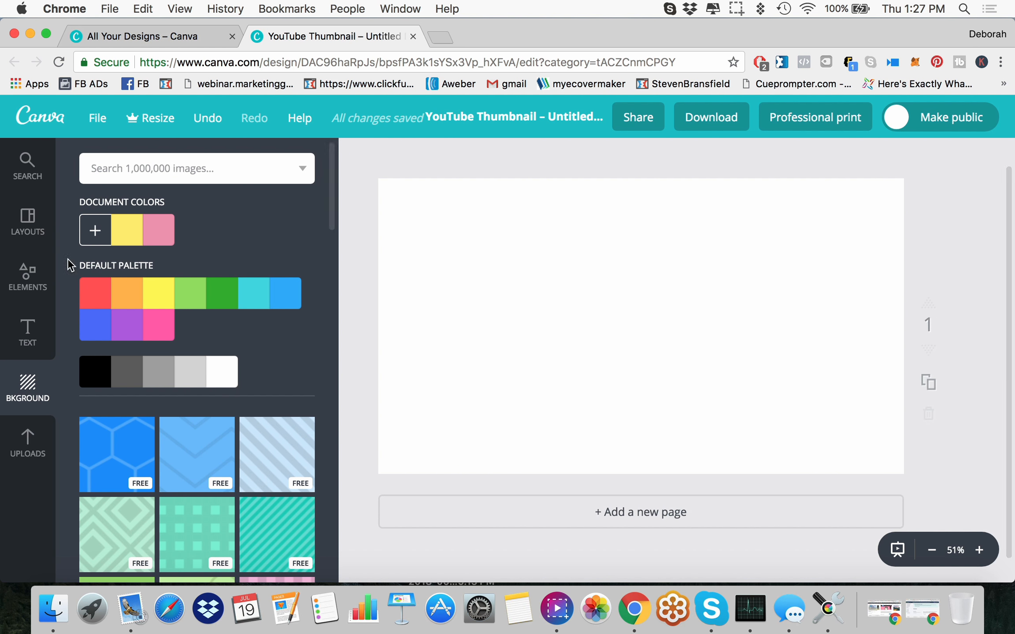
left_click(127, 242)
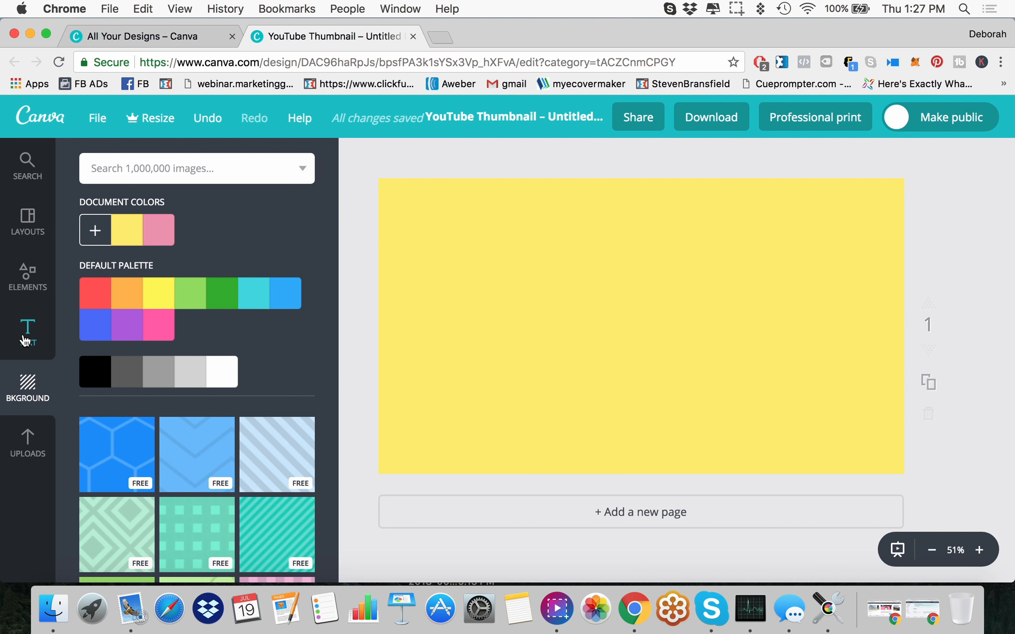
Step: Add a heading reading "How To Use Canva To Create Your YouTube Thumbnails" and move it to the upper part of the page
left_click(25, 340)
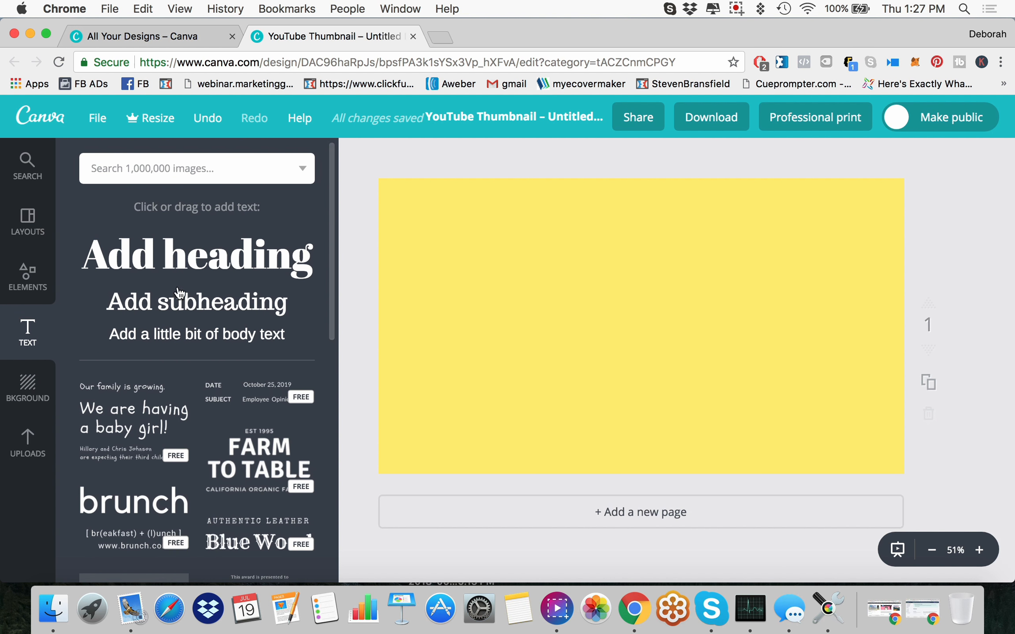
left_click(198, 272)
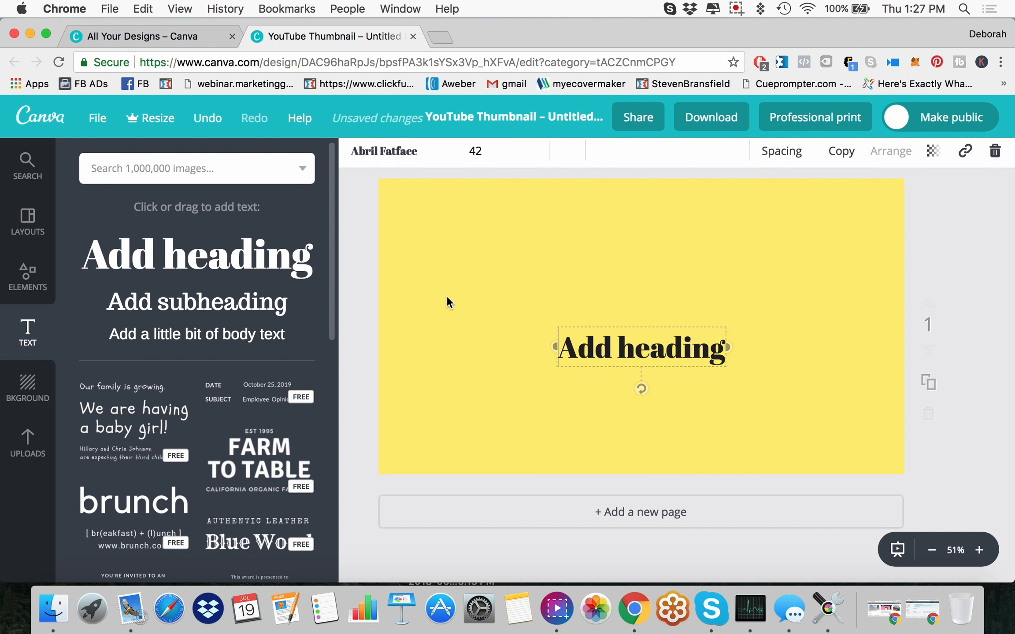
left_click(584, 362)
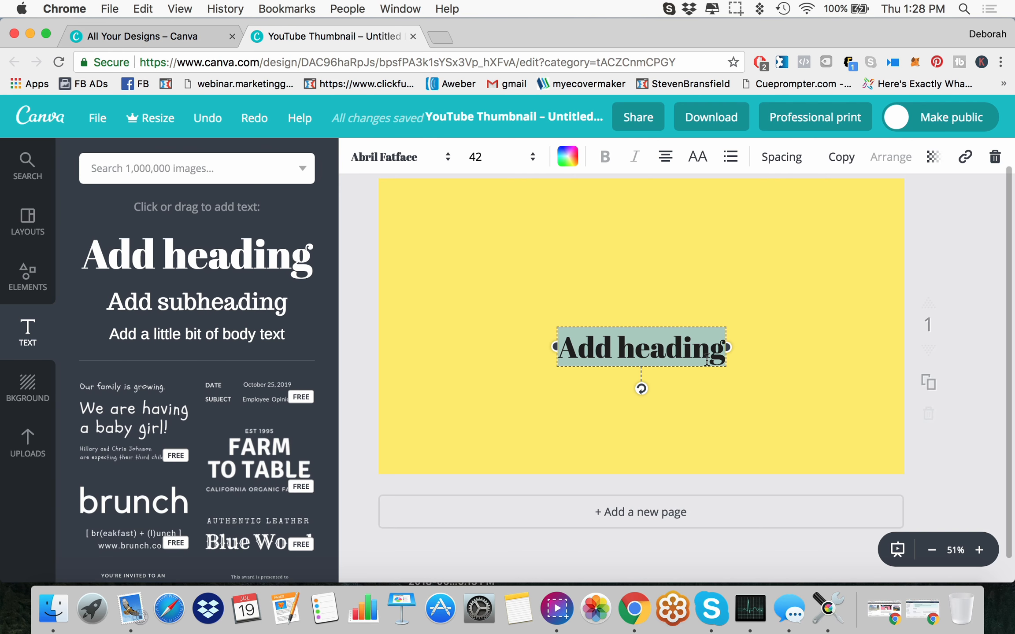
type("How To")
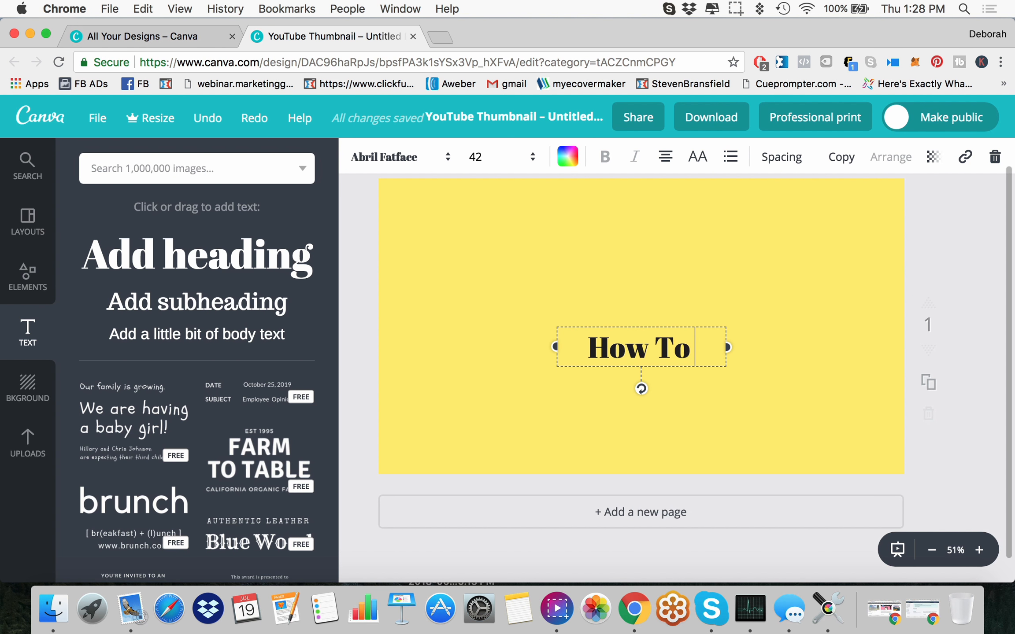
type(" Use Canv")
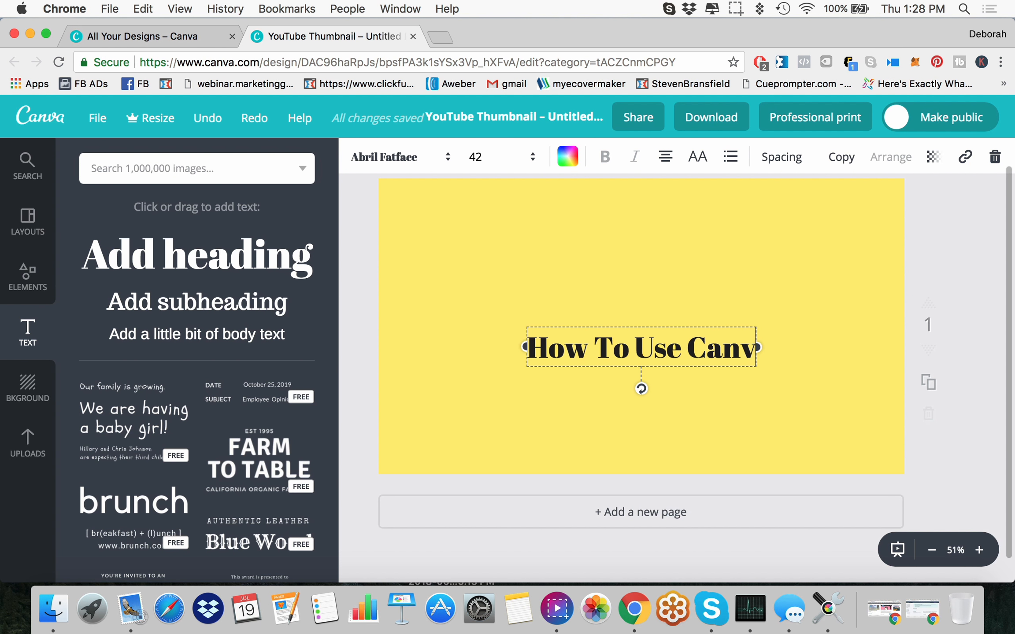
type("a")
type(" To")
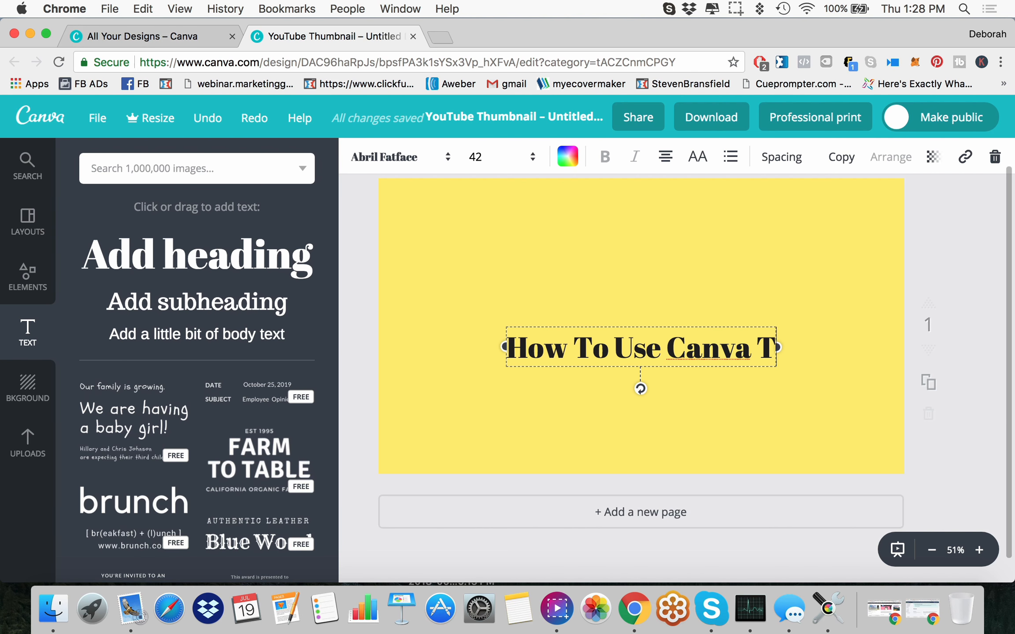
type(" c")
key("BackSpace")
key("BackSpace")
type("Create")
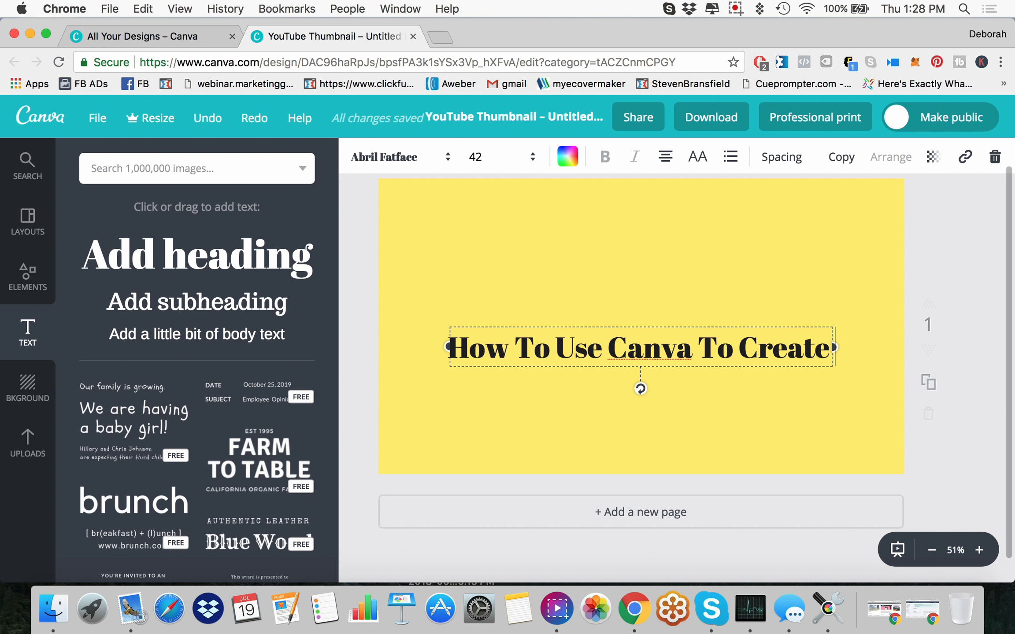
type(" Your Your Y")
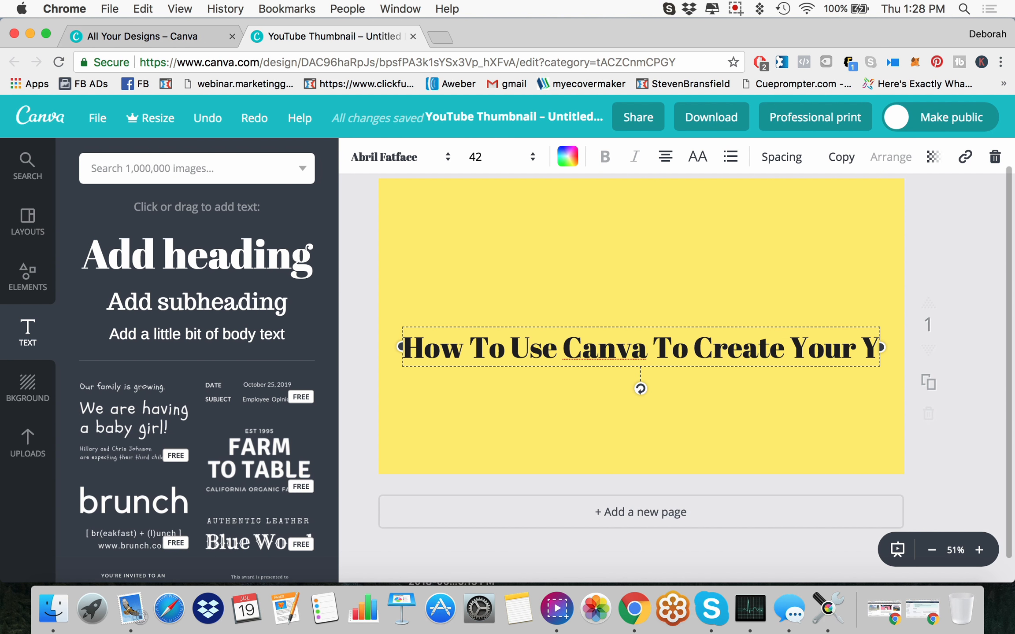
type("Tube Thumbnails")
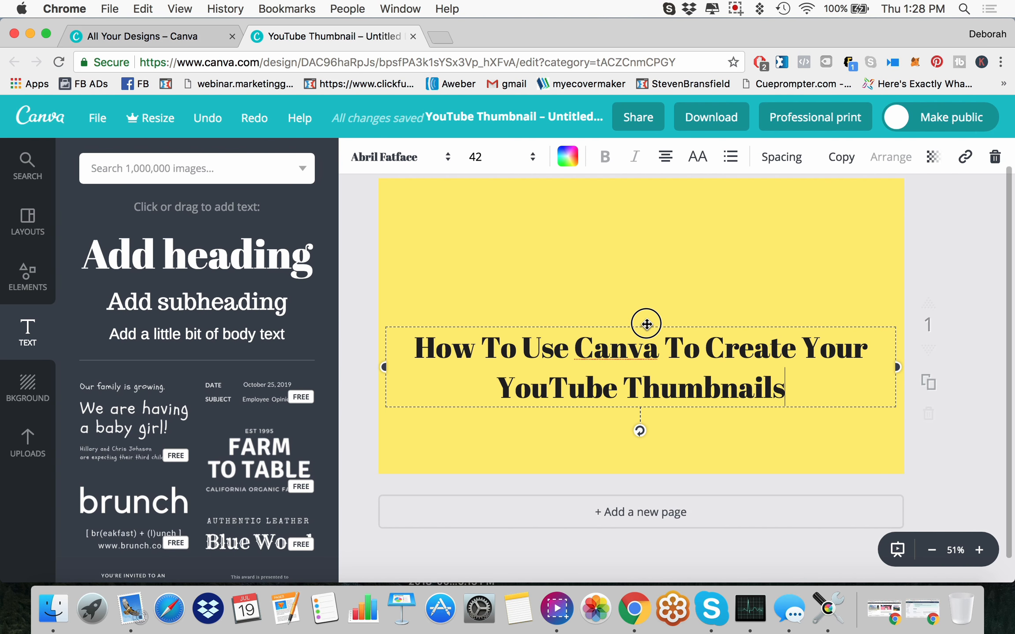
left_click_drag(646, 324, 635, 199)
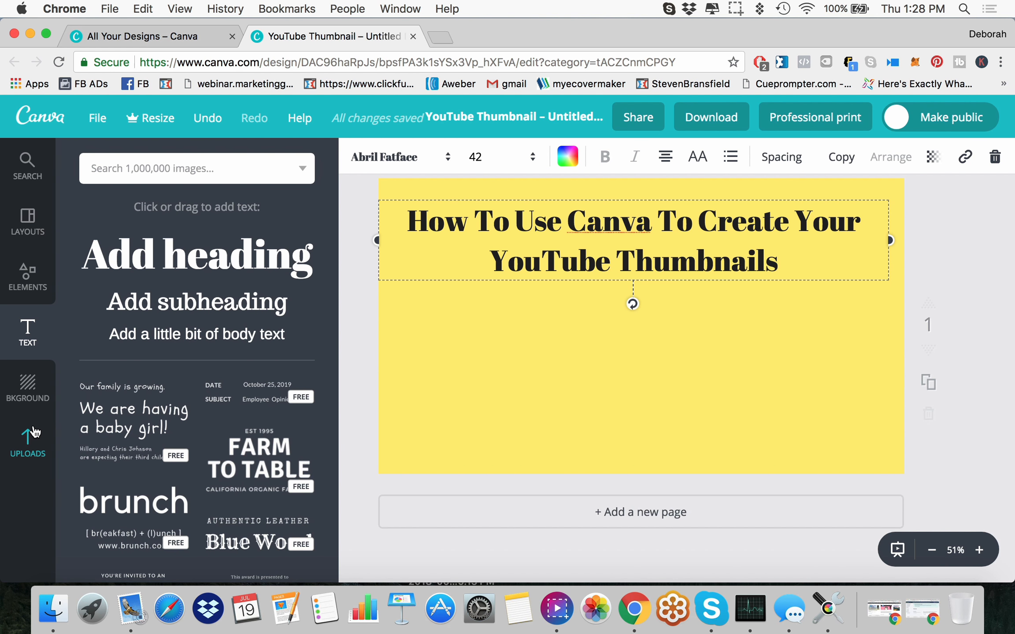
Step: Look in the backgrounds and uploads for graphics, and search the image library for "arrow"
left_click(24, 387)
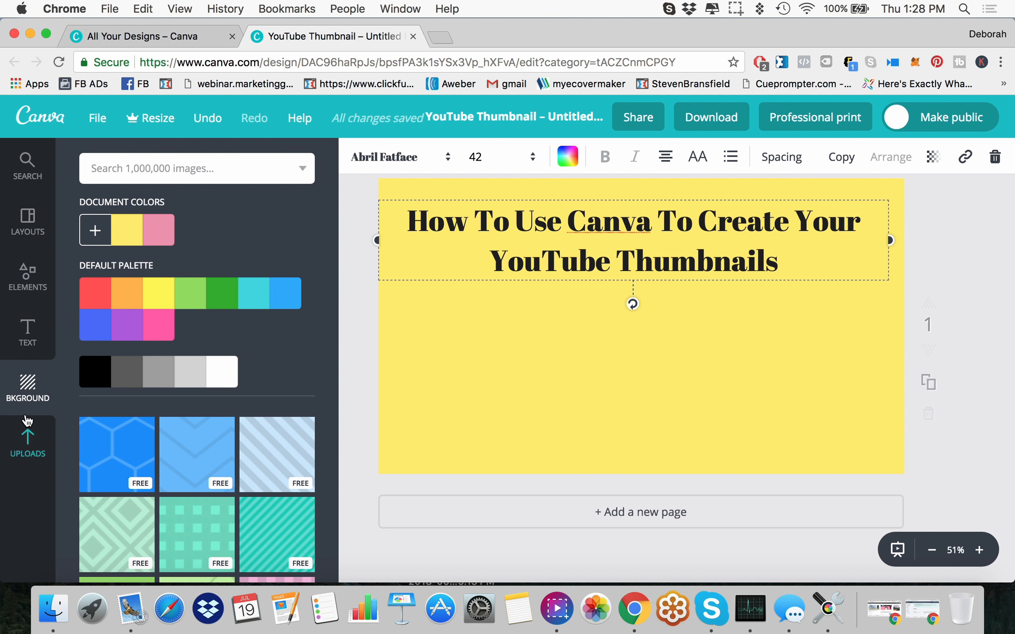
left_click(29, 446)
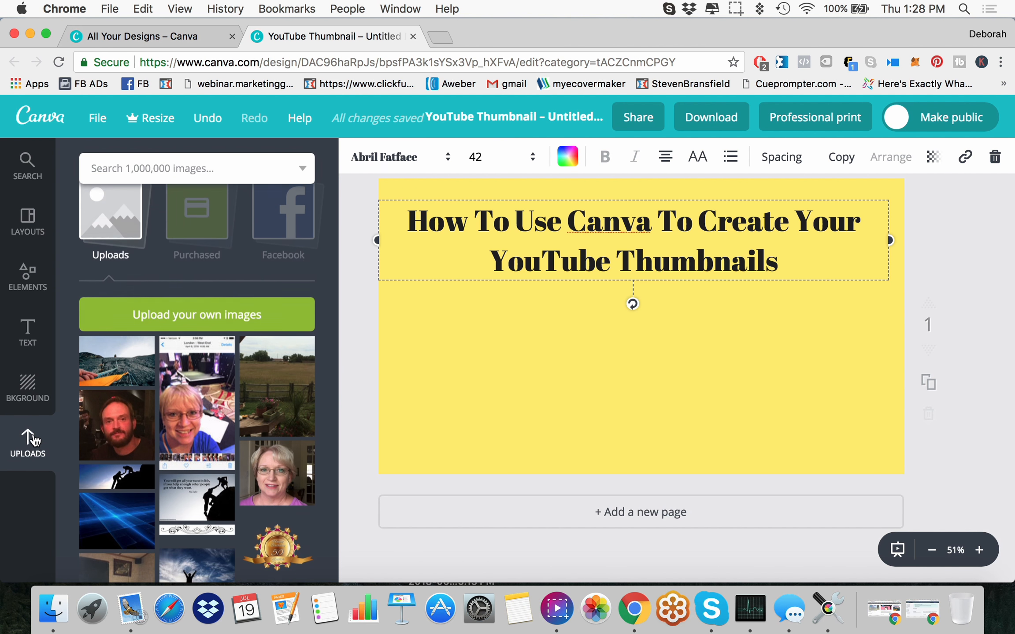
left_click(192, 169)
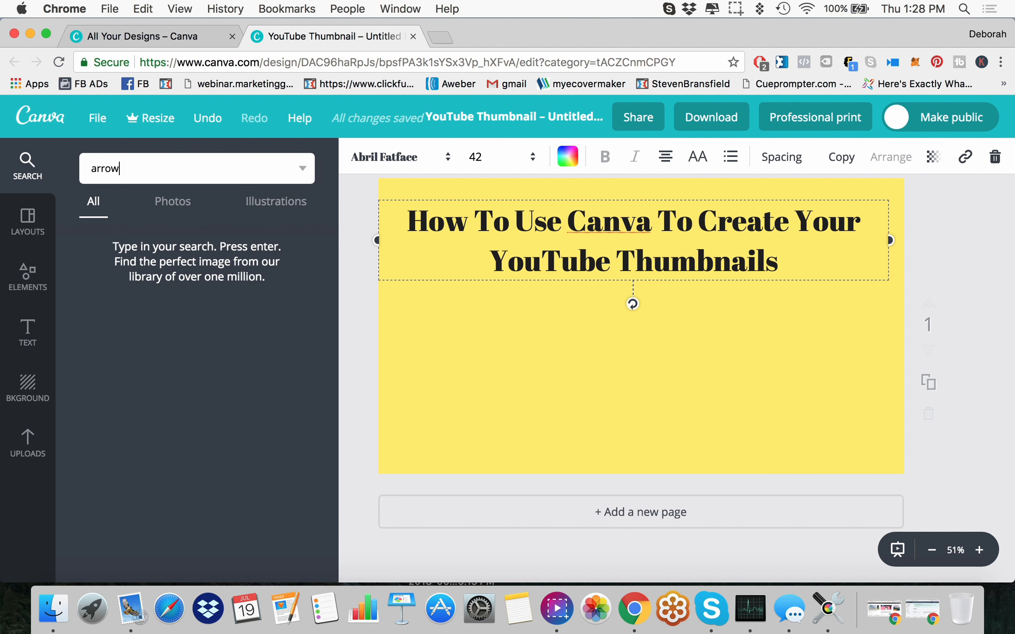
key("Return")
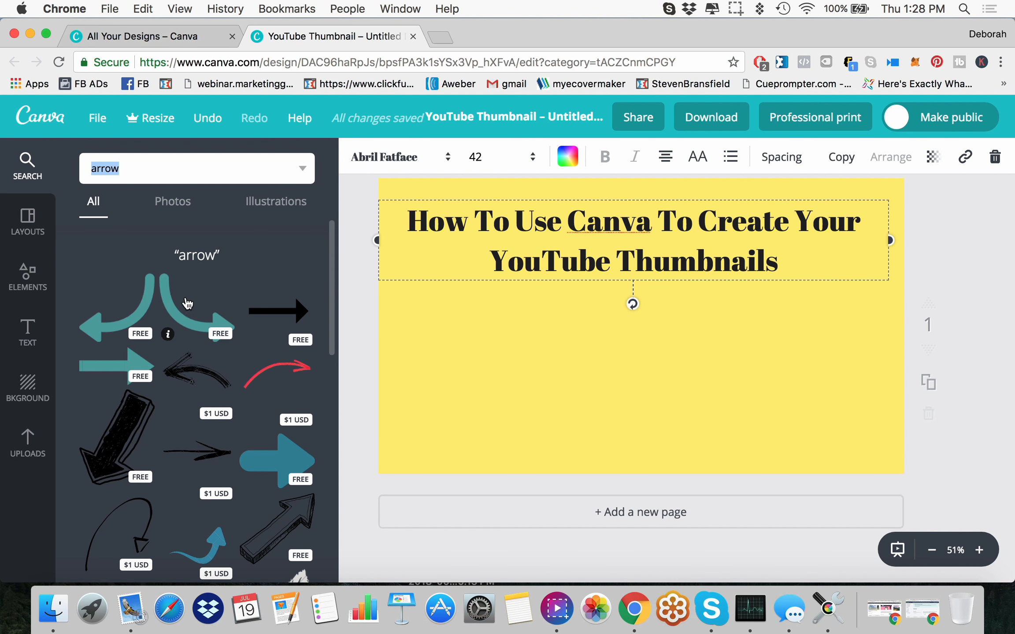
Step: Insert the free teal curved arrow, rotate it to point upward, and shrink it to fit below the heading
left_click(193, 324)
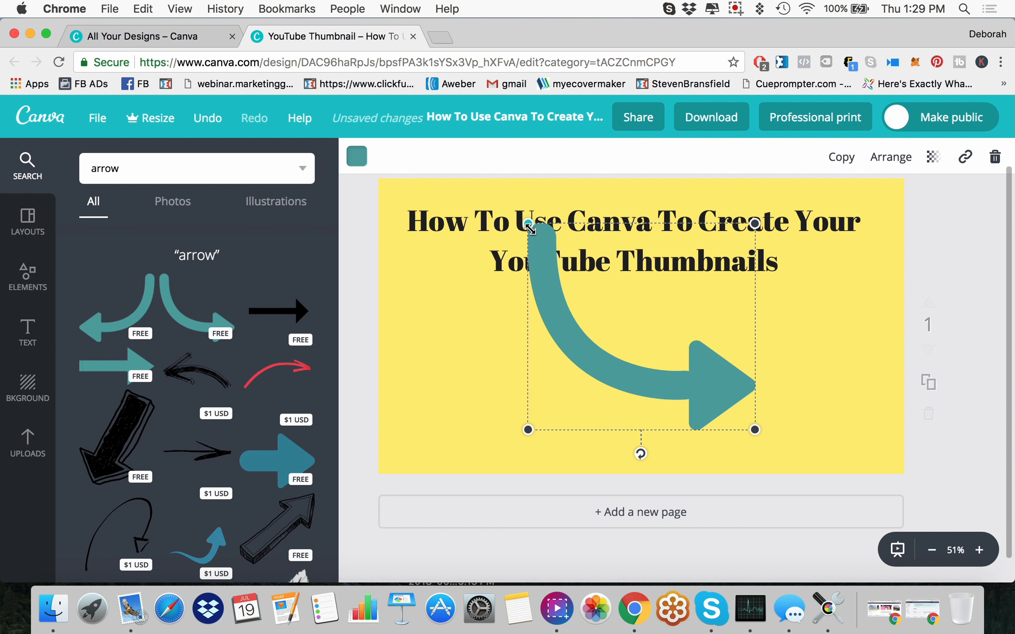
left_click_drag(527, 225, 523, 227)
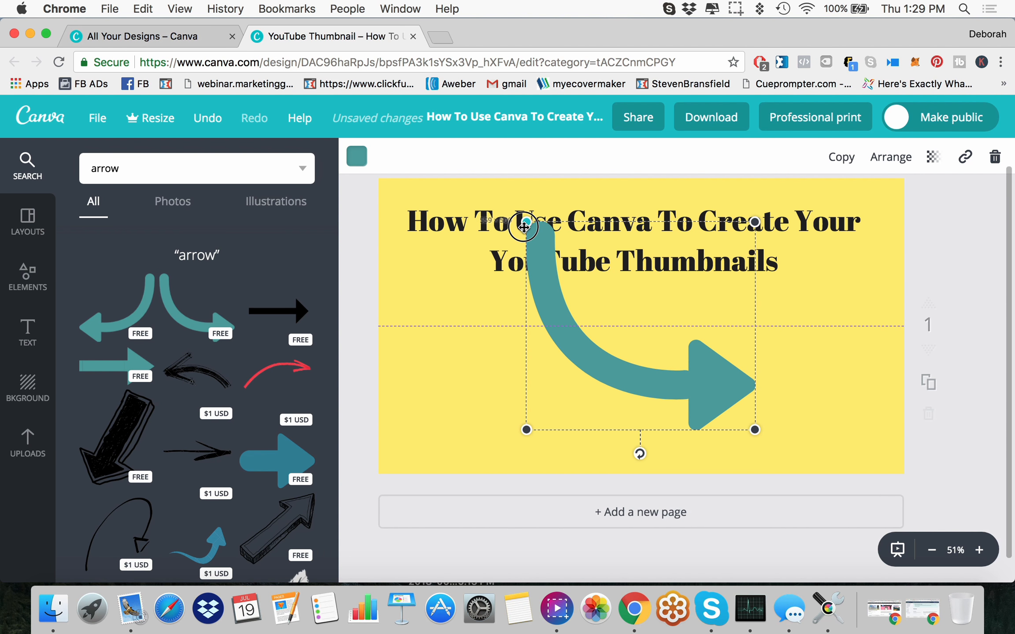
left_click(638, 455)
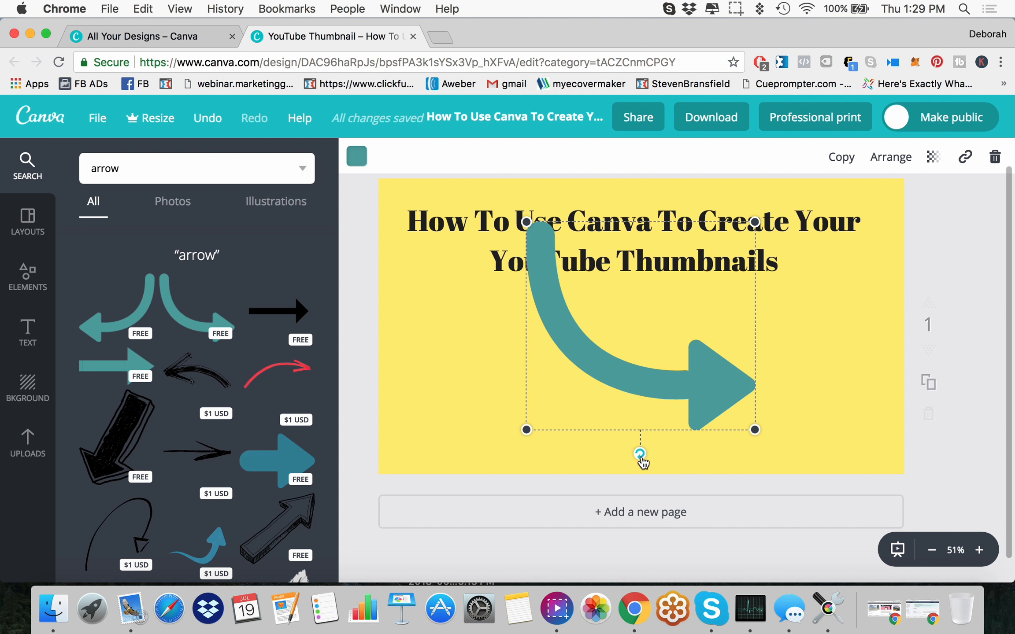
left_click_drag(639, 455, 729, 325)
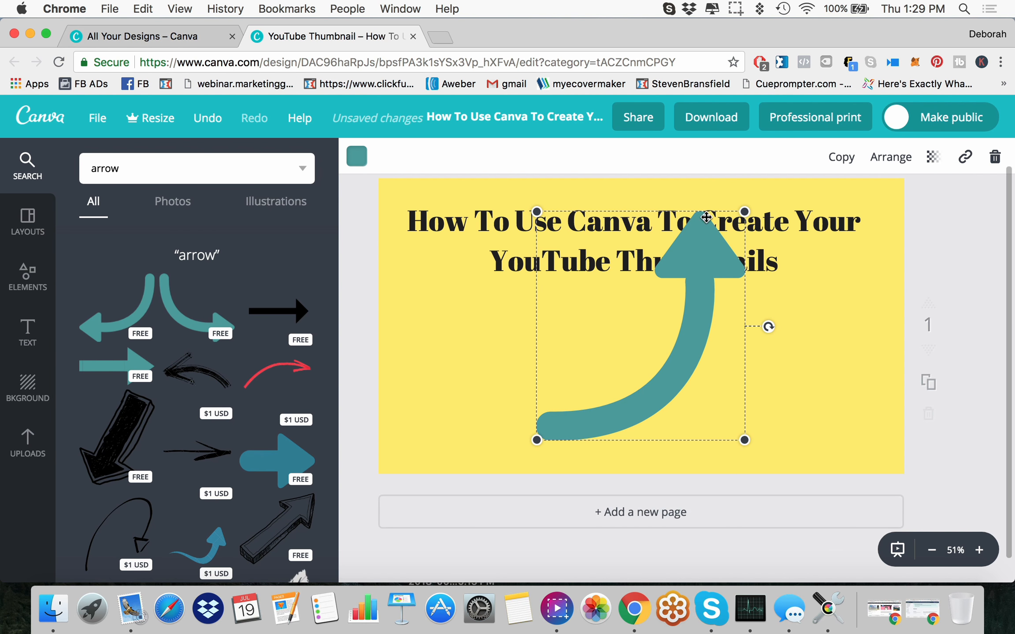
left_click_drag(744, 213, 713, 246)
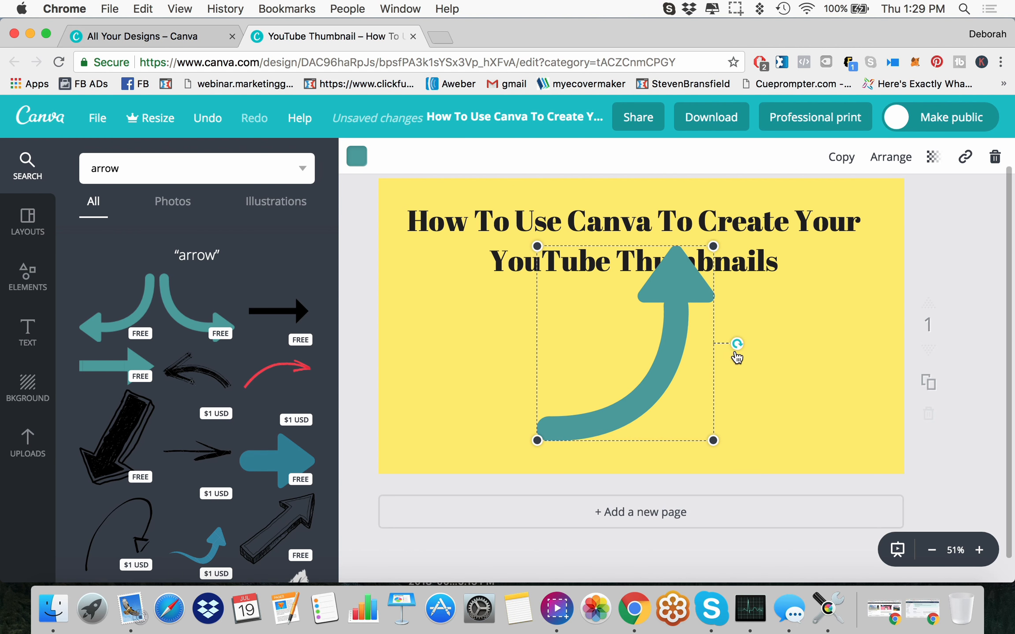
mouse_move(737, 347)
left_mouse_down()
mouse_move(735, 358)
mouse_move(731, 336)
mouse_move(725, 396)
mouse_move(724, 340)
left_mouse_up()
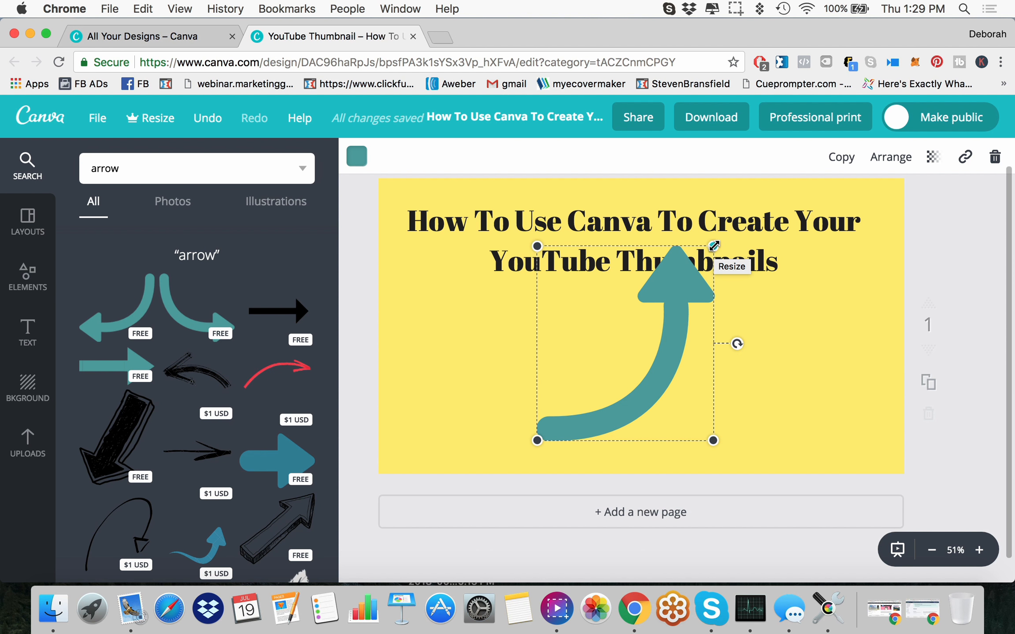
left_click_drag(714, 244, 665, 302)
left_click_drag(637, 388, 659, 372)
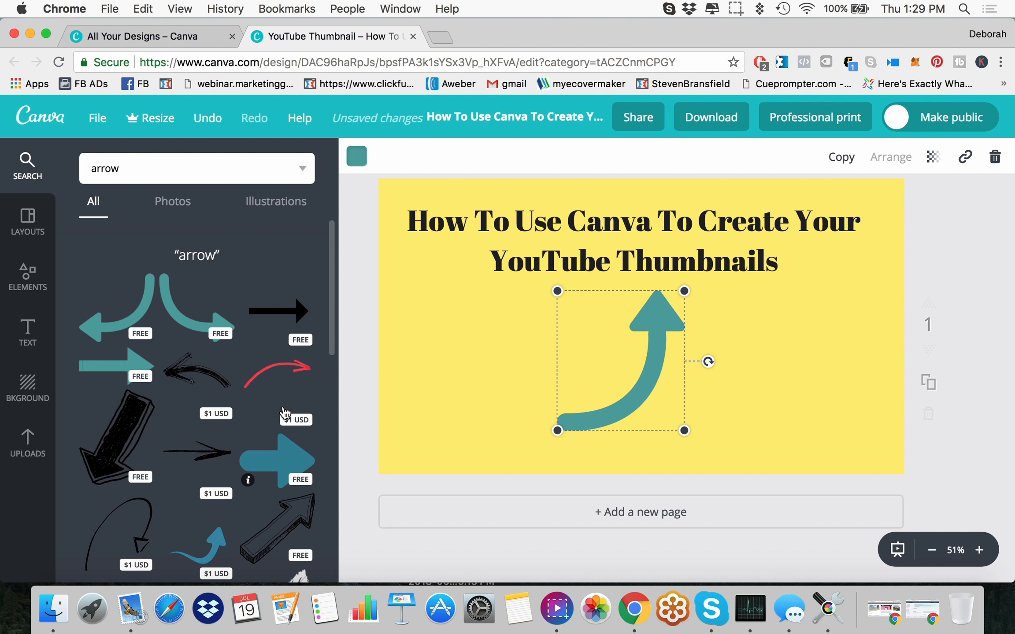
Step: Add the free black hand-drawn arrow, rotate it to point up and left, and place it in the page's lower-right area
scroll(273, 388, "down", 1)
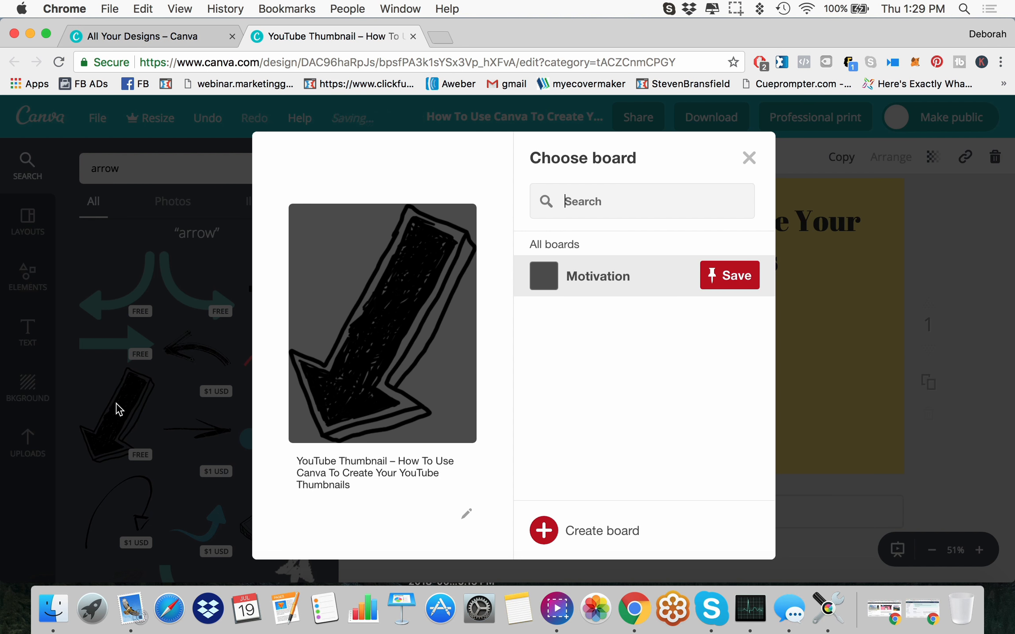
left_click(748, 158)
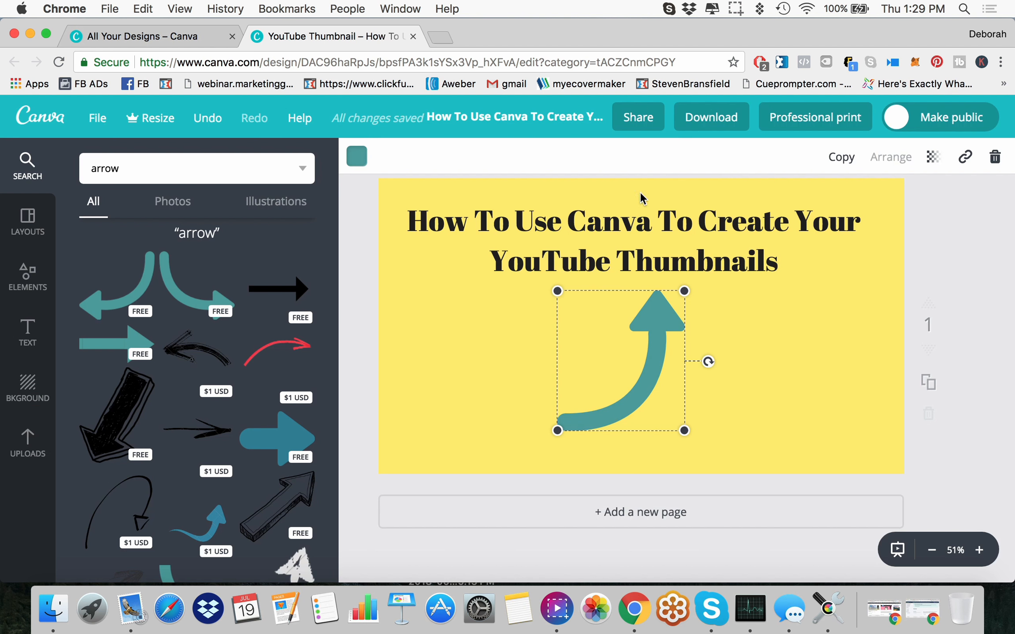
left_click(118, 437)
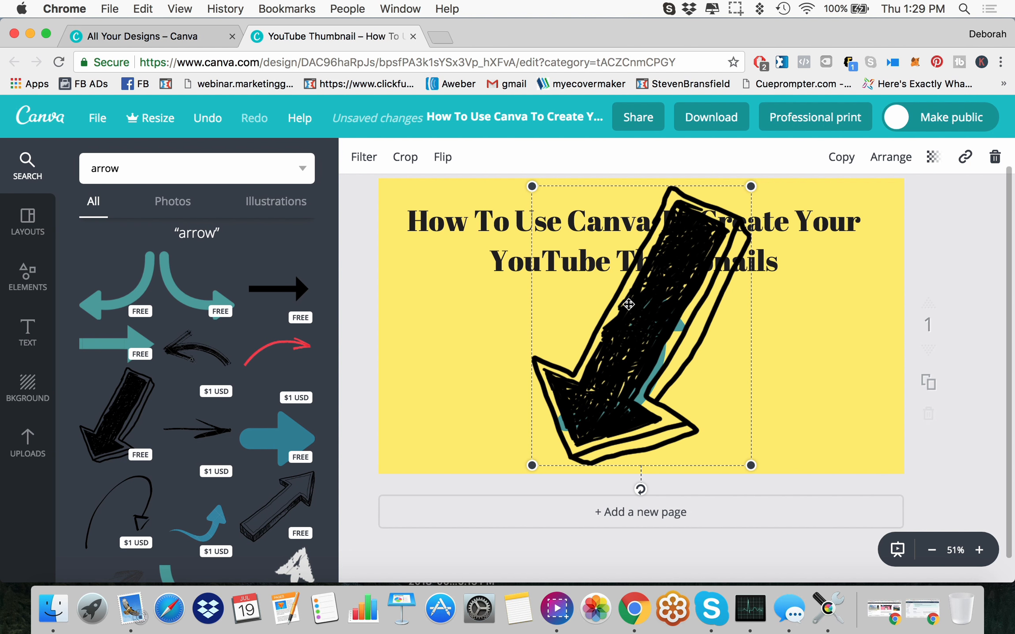
mouse_move(643, 487)
left_mouse_down()
mouse_move(480, 426)
mouse_move(430, 276)
mouse_move(497, 212)
mouse_move(484, 231)
left_mouse_up()
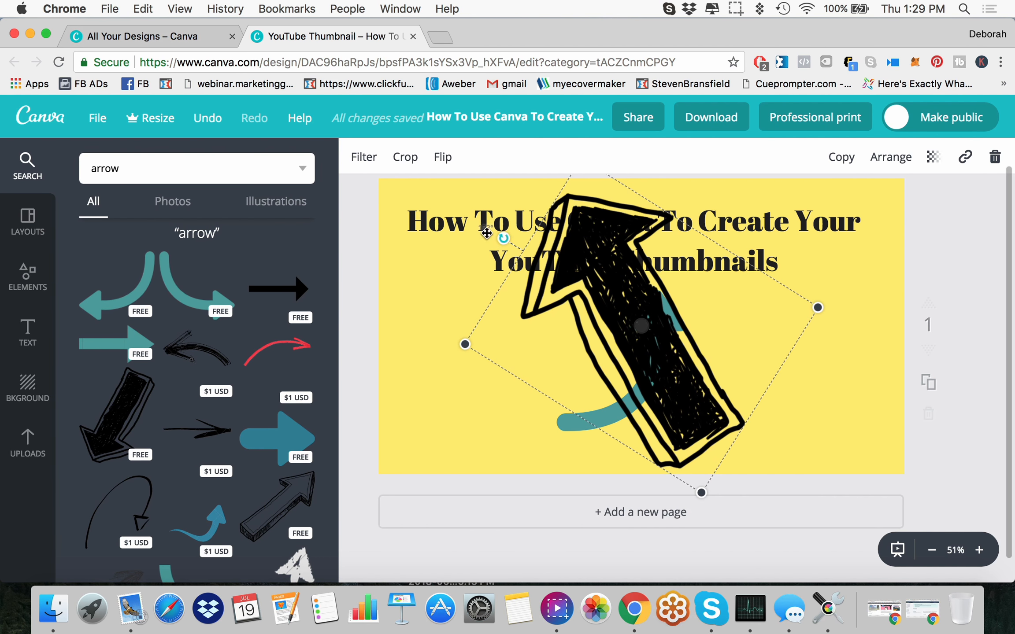
mouse_move(638, 305)
left_mouse_down()
mouse_move(743, 358)
mouse_move(768, 394)
mouse_move(744, 385)
mouse_move(767, 390)
mouse_move(695, 396)
mouse_move(767, 388)
mouse_move(716, 332)
mouse_move(657, 317)
mouse_move(743, 351)
mouse_move(773, 397)
left_mouse_up()
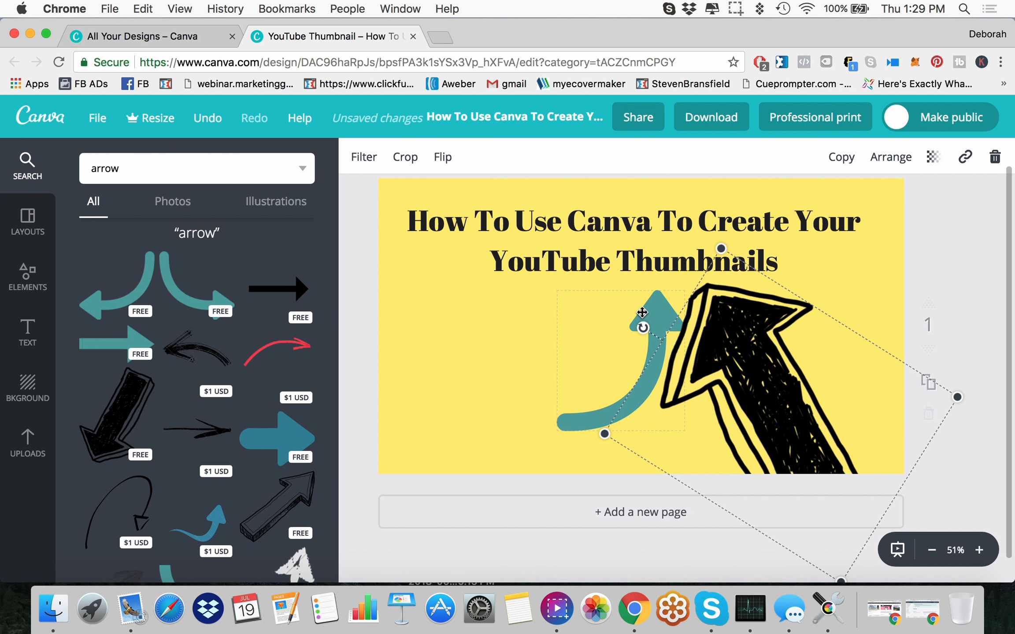
Step: Delete the teal curved arrow from the page and look through more of the arrow images
left_click(644, 313)
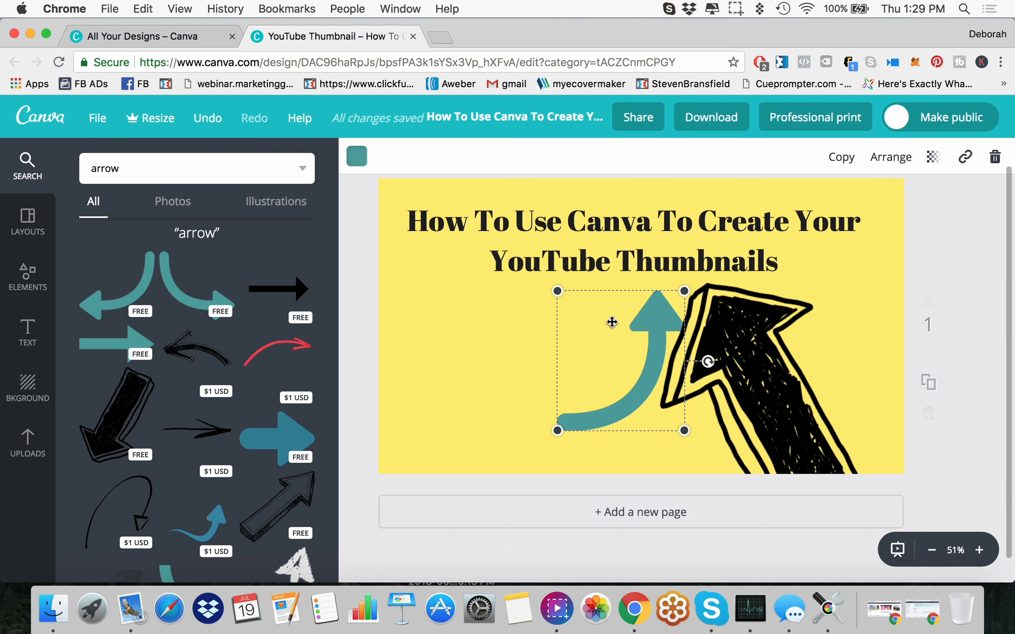
key("Delete")
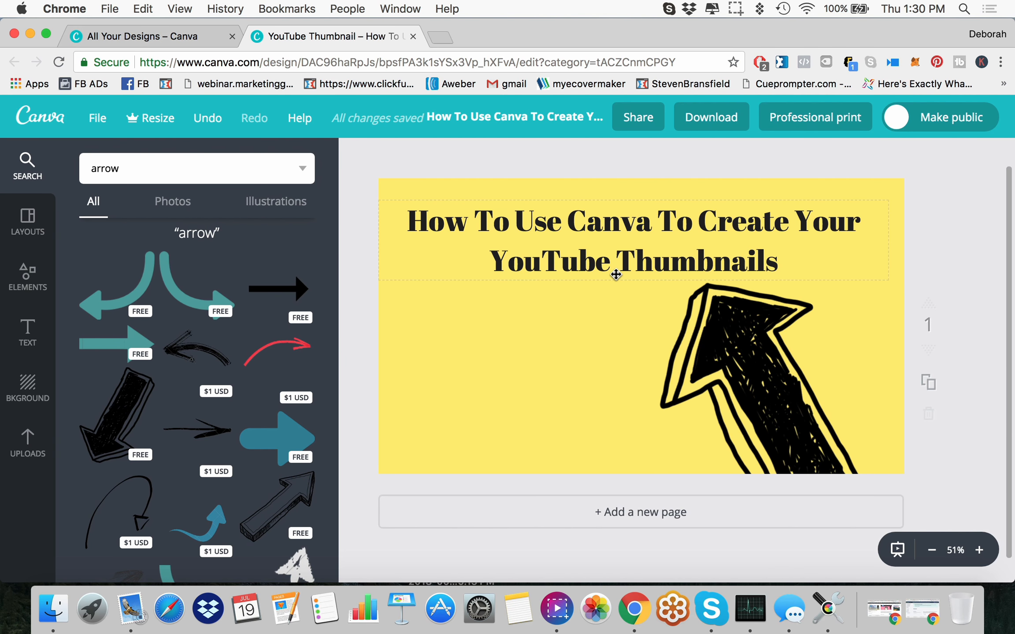
scroll(172, 392, "down", 6)
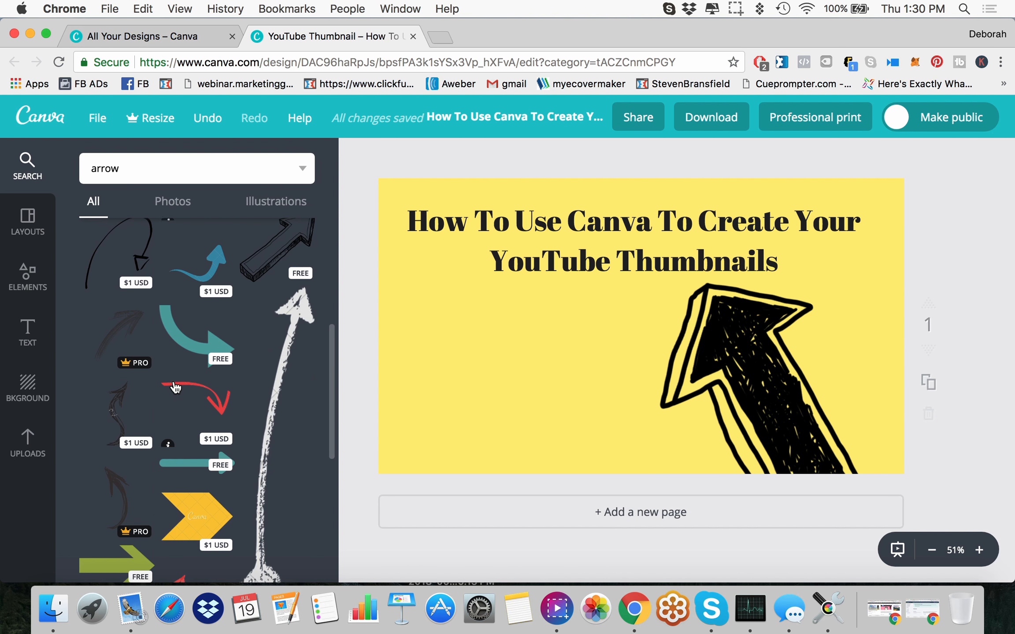
Step: Insert the uploaded cutout photo of the pointing woman in the black top and place it along the page's left edge
left_click(22, 449)
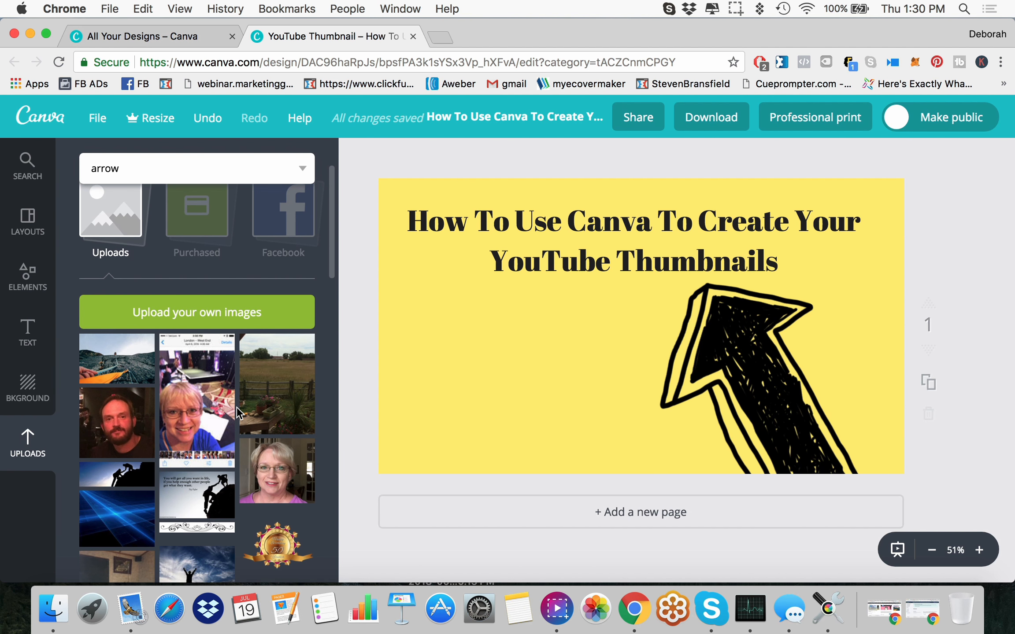
scroll(236, 406, "down", 3)
scroll(236, 405, "down", 7)
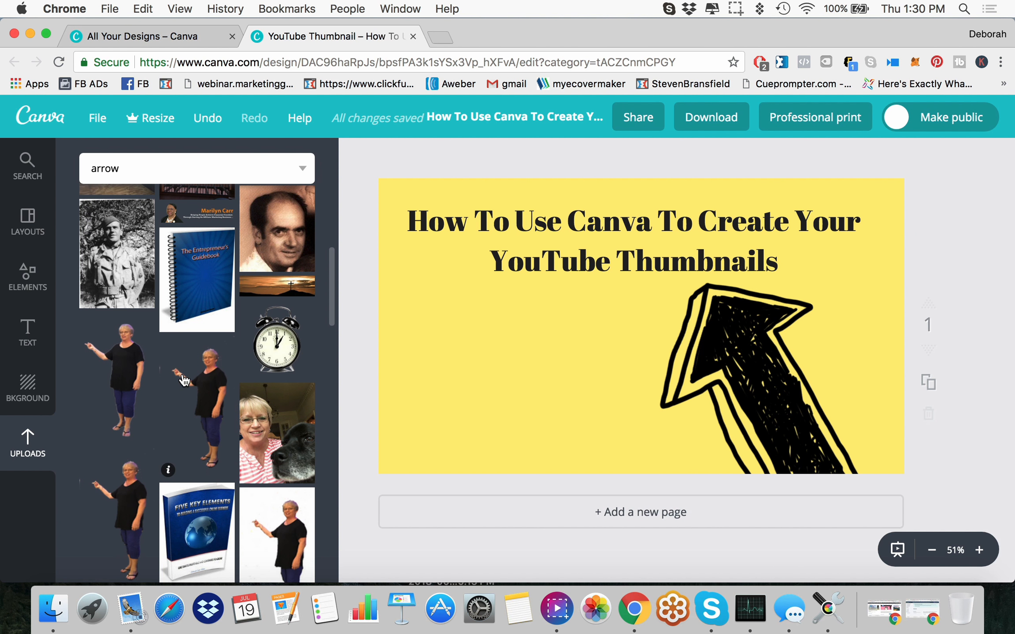
left_click(199, 385)
left_click_drag(606, 344, 433, 354)
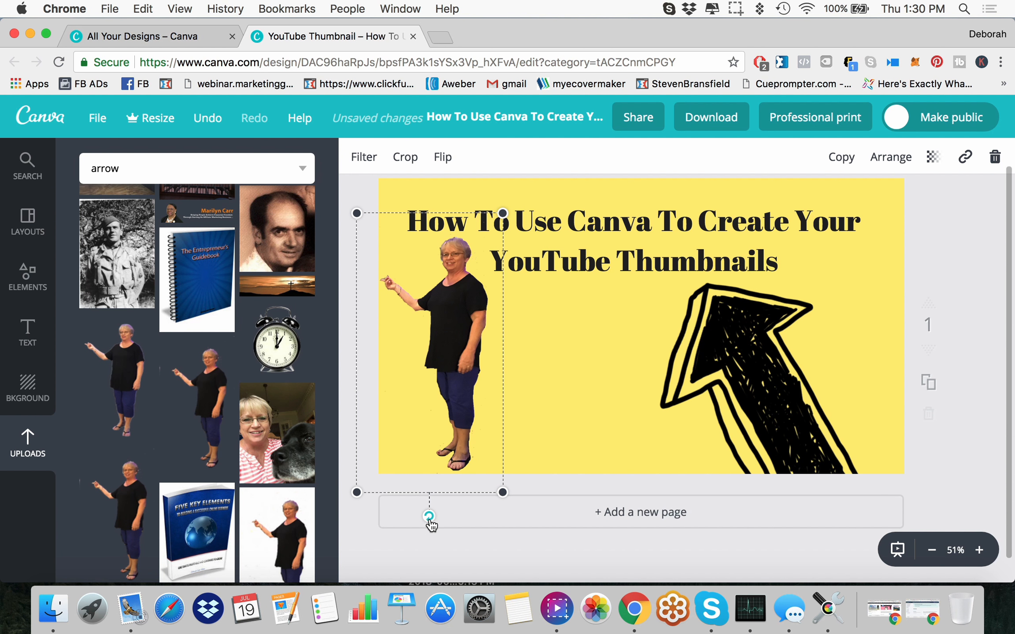
Step: Flip the cutout photo of the woman horizontally so that she points toward the middle of the page
left_click(890, 164)
left_click(943, 174)
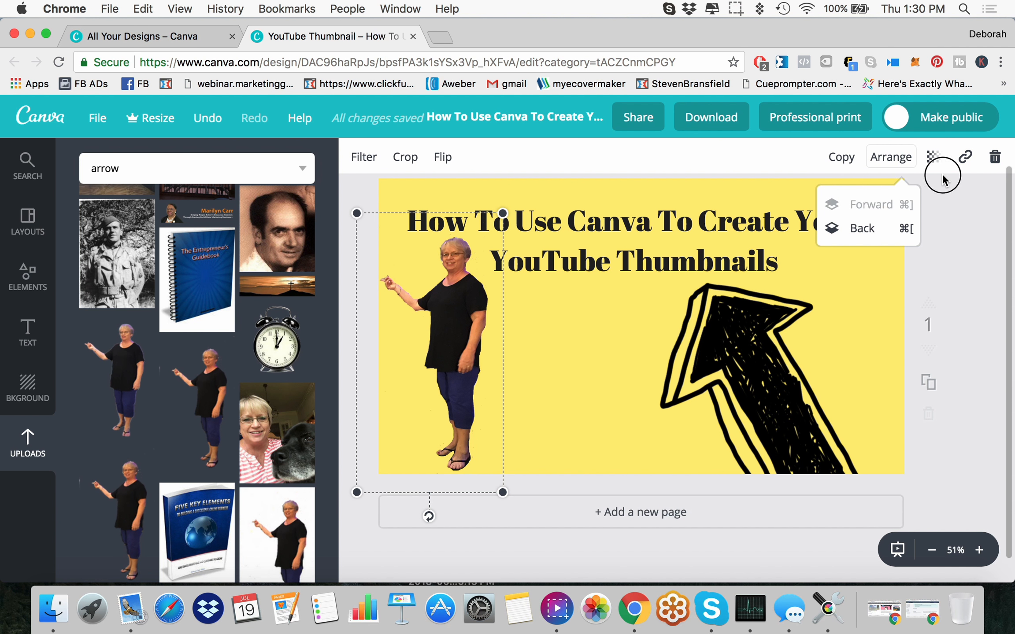
left_click(443, 161)
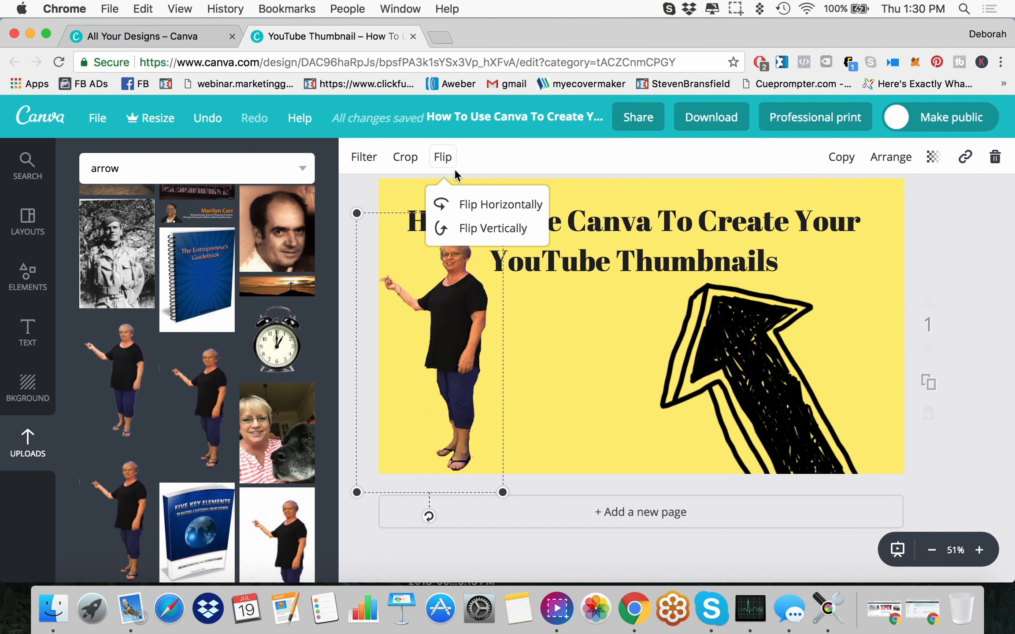
left_click(498, 205)
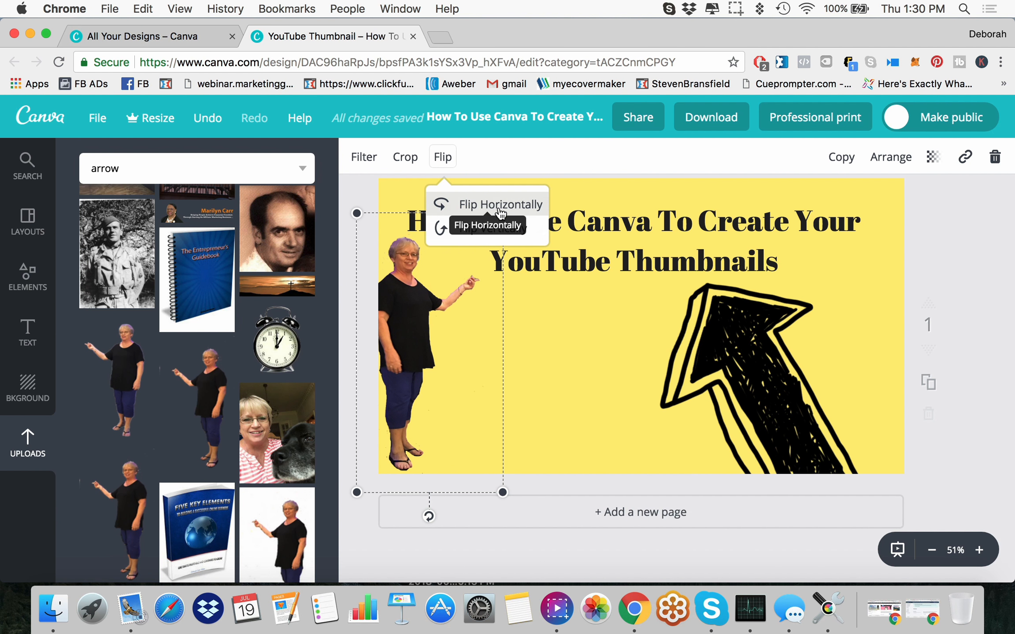
Step: Shift the cutout woman slightly inward from the page's left edge and move the heading closer to the top of the page
left_click_drag(412, 314, 453, 314)
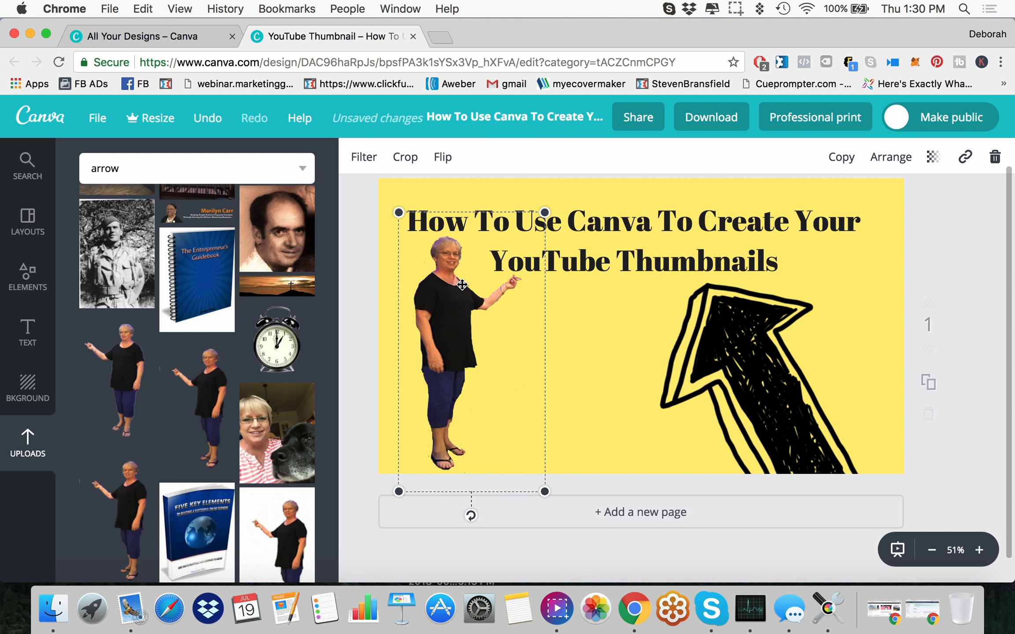
left_click(625, 209)
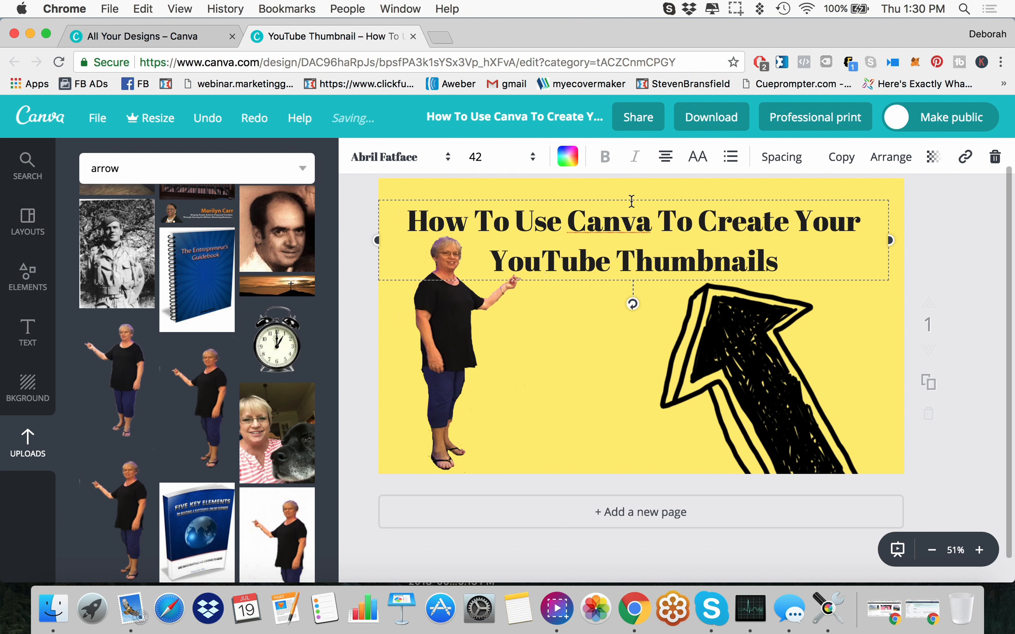
left_click_drag(638, 200, 638, 186)
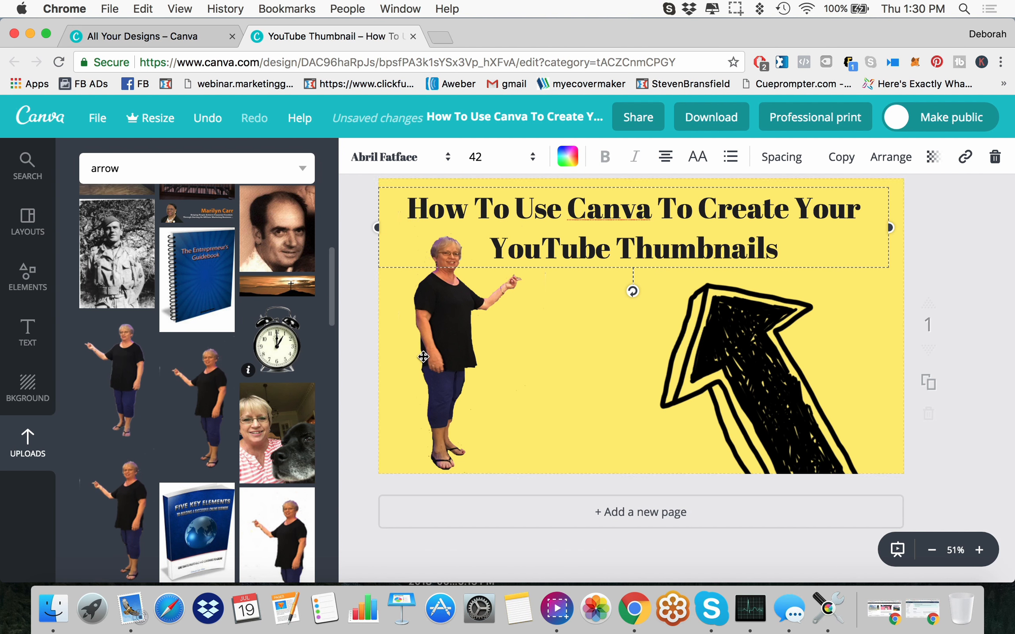
Step: Insert the uploaded swimming pool and ocean photo, enlarge it slightly and place it below the heading in the middle of the page
left_click(492, 361)
scroll(188, 343, "down", 10)
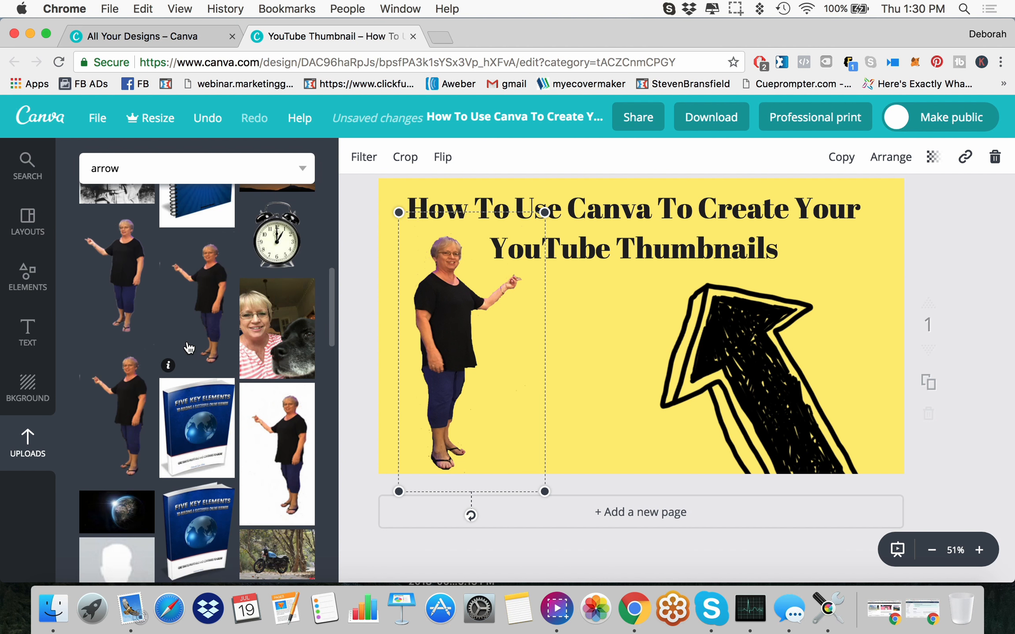
scroll(193, 343, "down", 1)
scroll(195, 343, "down", 10)
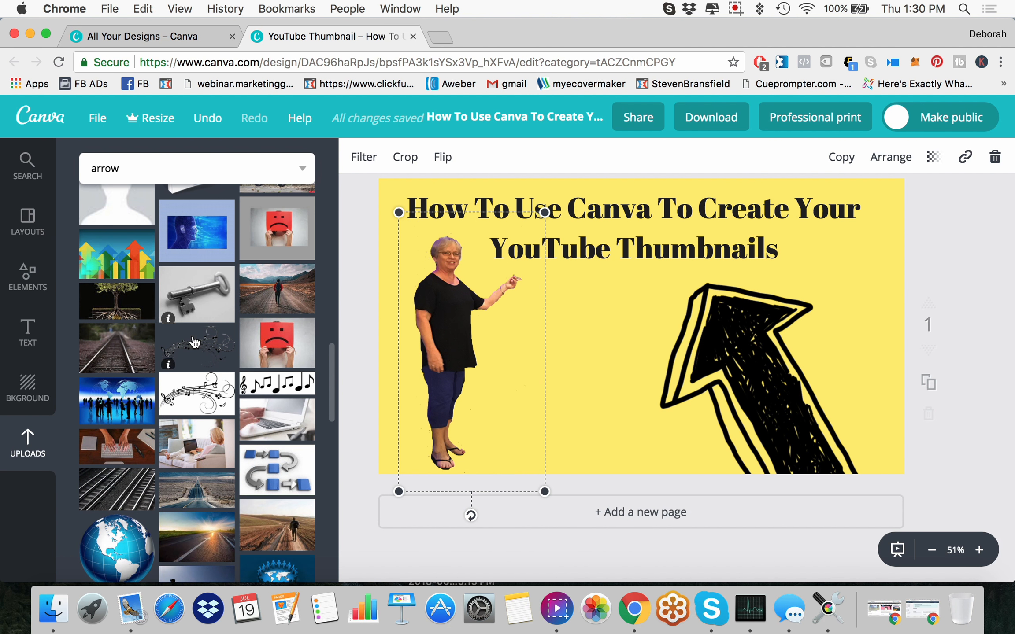
scroll(195, 340, "down", 5)
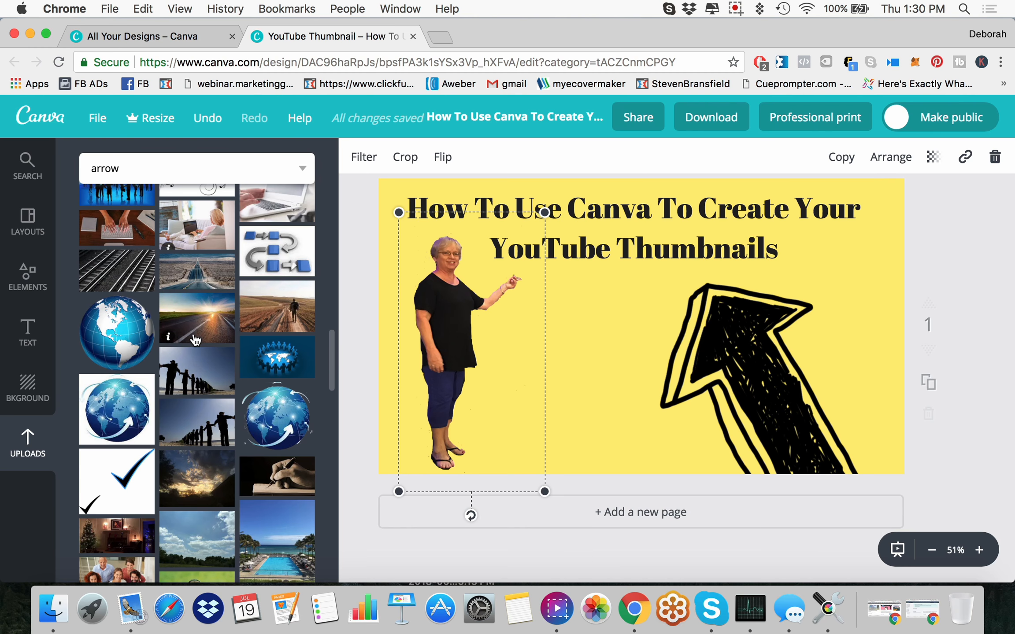
scroll(195, 338, "down", 10)
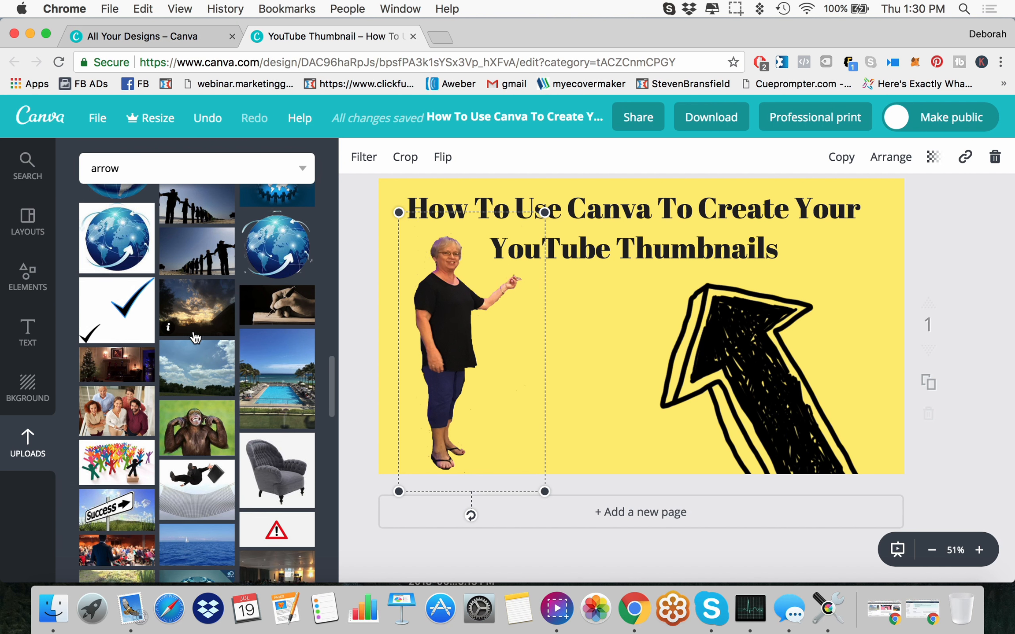
key("Escape")
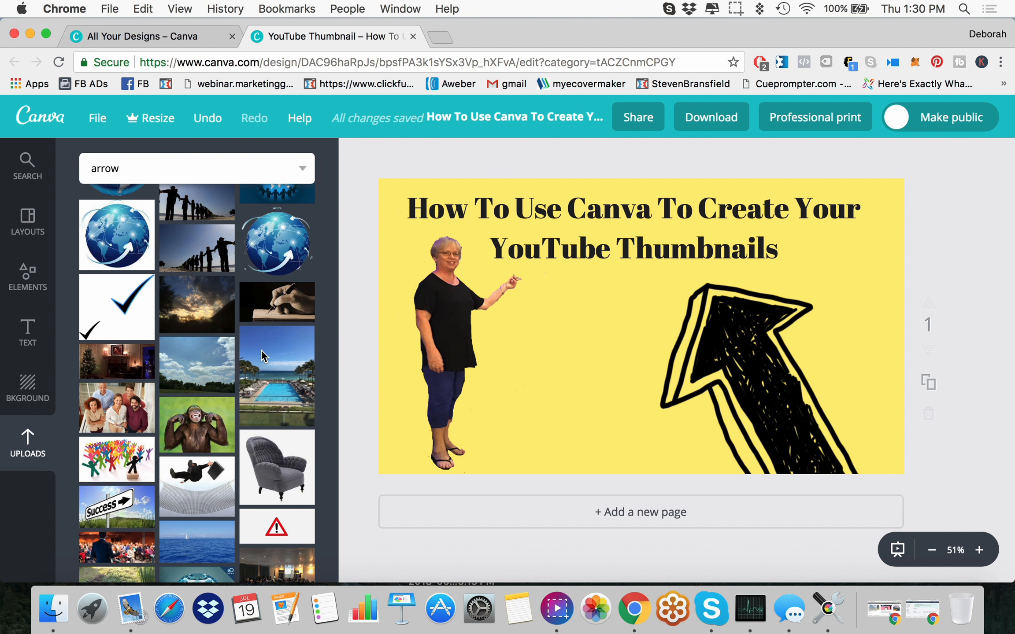
left_click(287, 360)
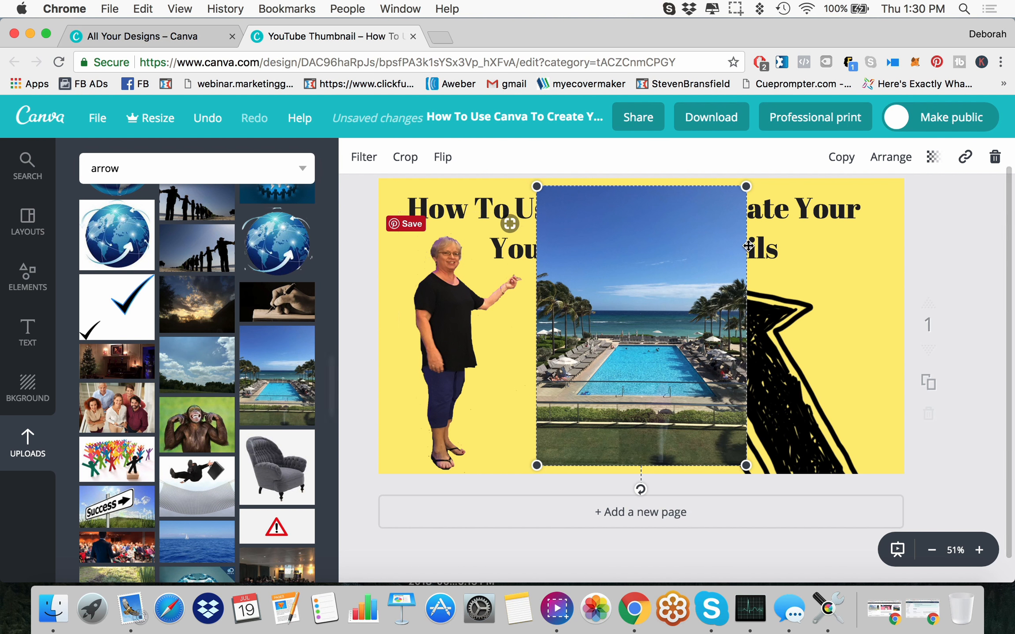
left_click_drag(542, 193, 528, 182)
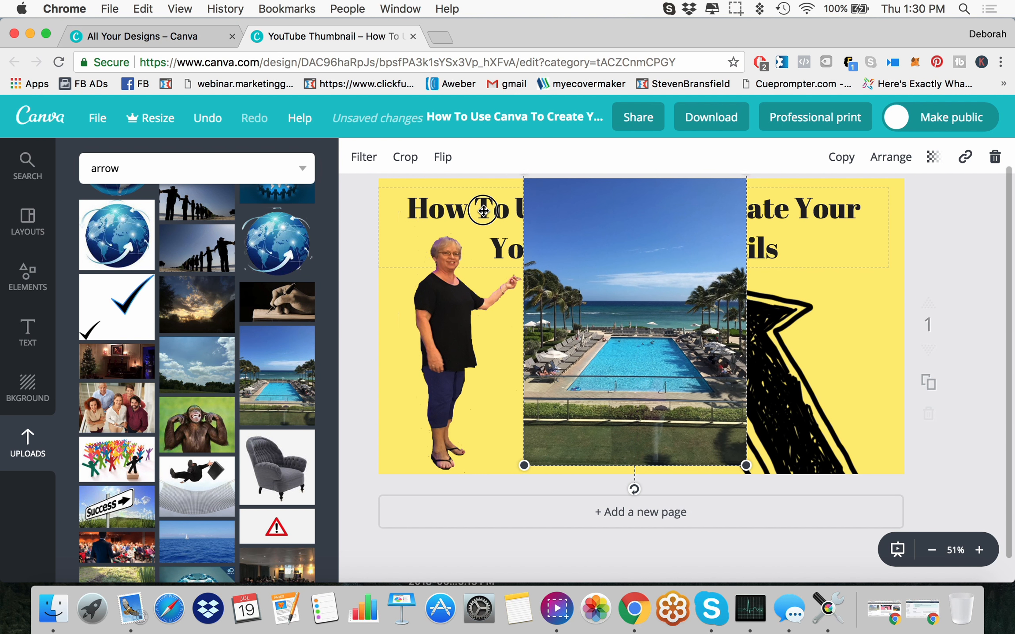
left_click_drag(648, 253, 640, 348)
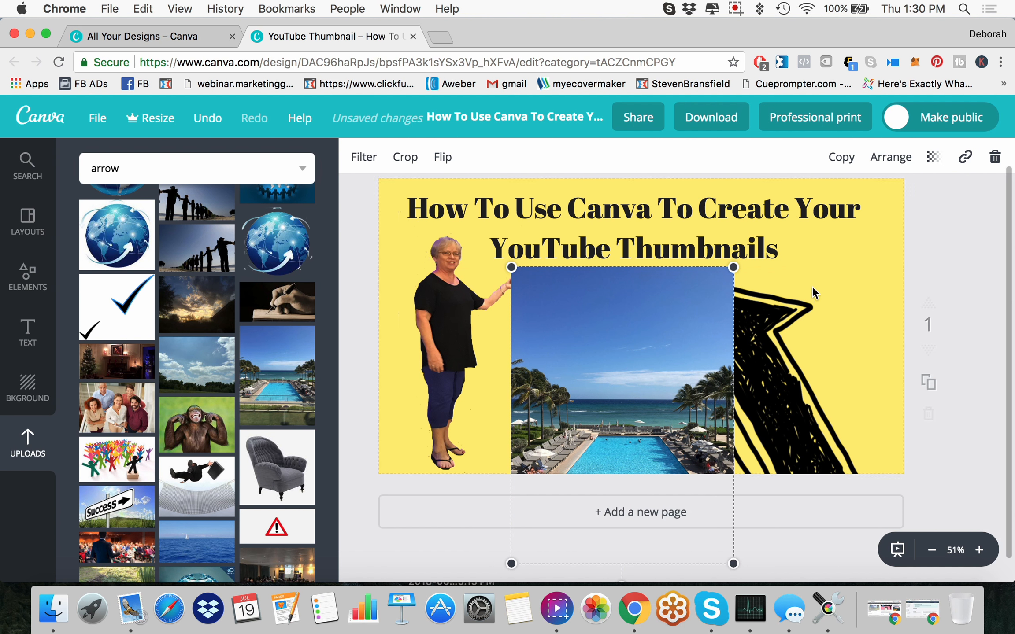
Step: Send the pool photo backward so that it sits behind the black hand-drawn arrow
left_click(891, 156)
left_click(875, 240)
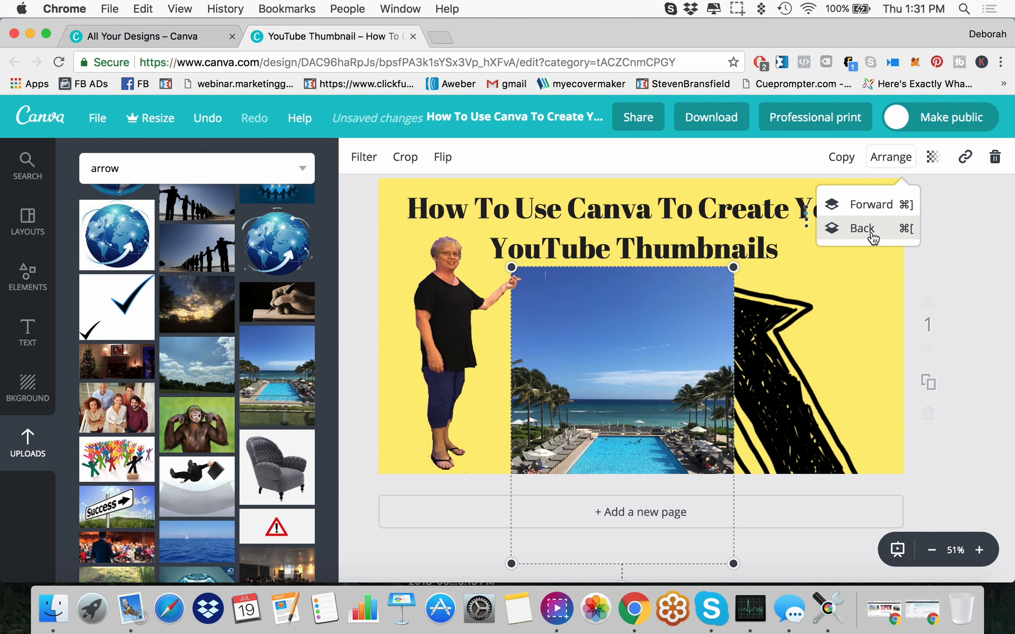
left_click(857, 234)
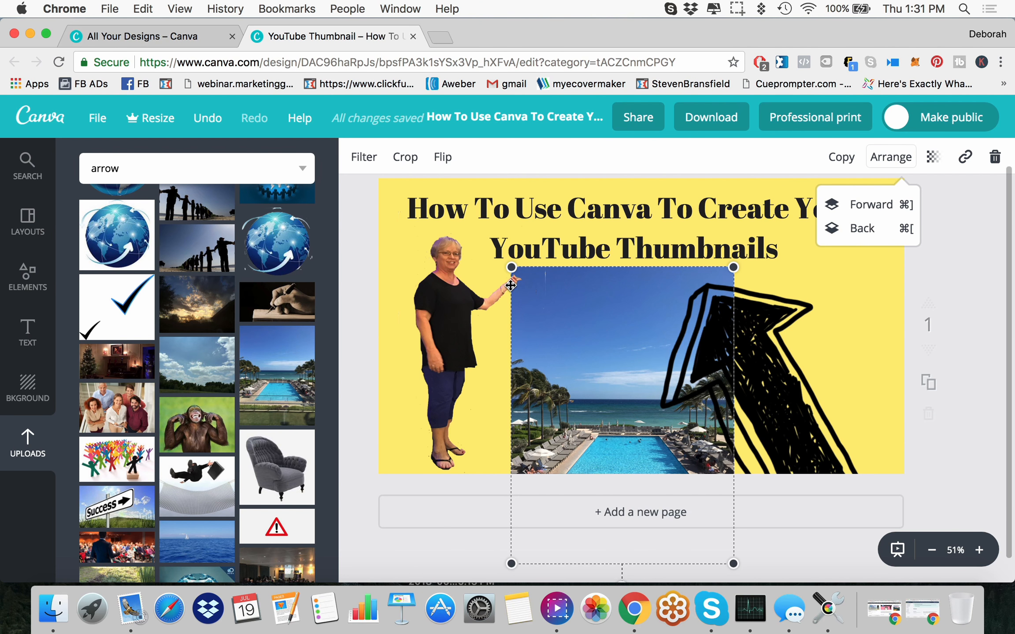
left_click(964, 374)
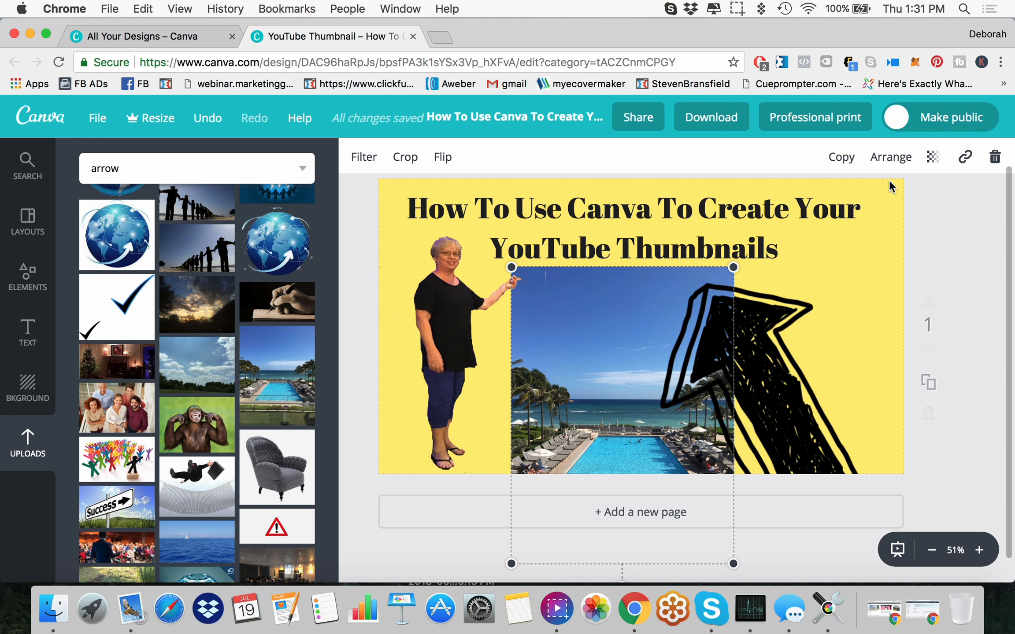
Step: Make the pool photo semi-transparent and enlarge it to extend beyond the top of the page
left_click(932, 160)
left_click_drag(904, 210, 826, 216)
left_click_drag(732, 269, 971, 245)
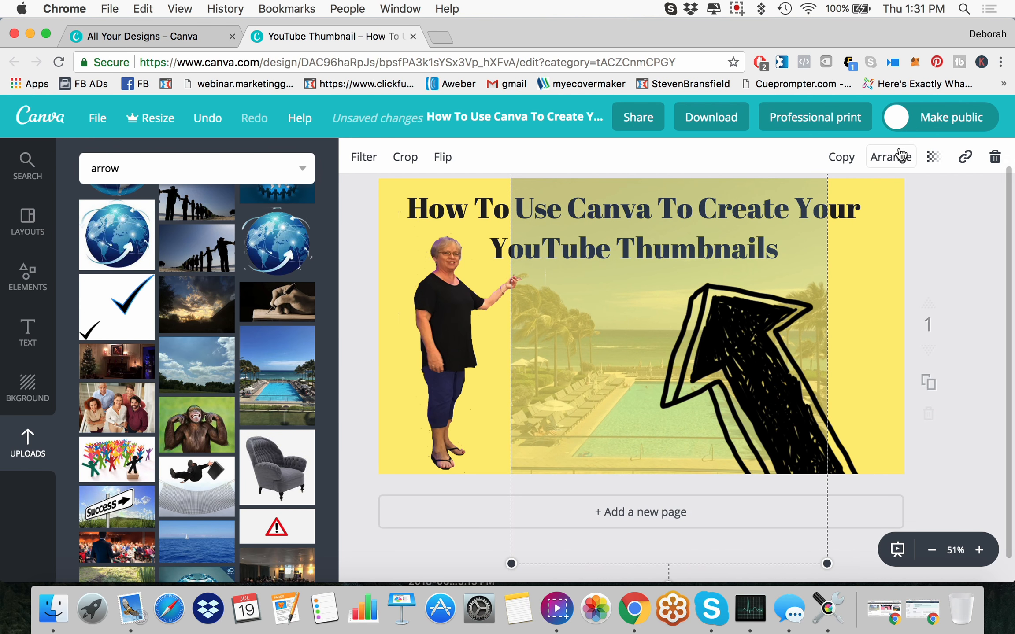
Step: Nudge the arrow to the right, then reposition and enlarge the faded pool photo to span nearly the full page width
mouse_move(733, 272)
left_mouse_down()
mouse_move(726, 433)
mouse_move(736, 319)
mouse_move(715, 272)
left_mouse_up()
left_click_drag(602, 276, 601, 340)
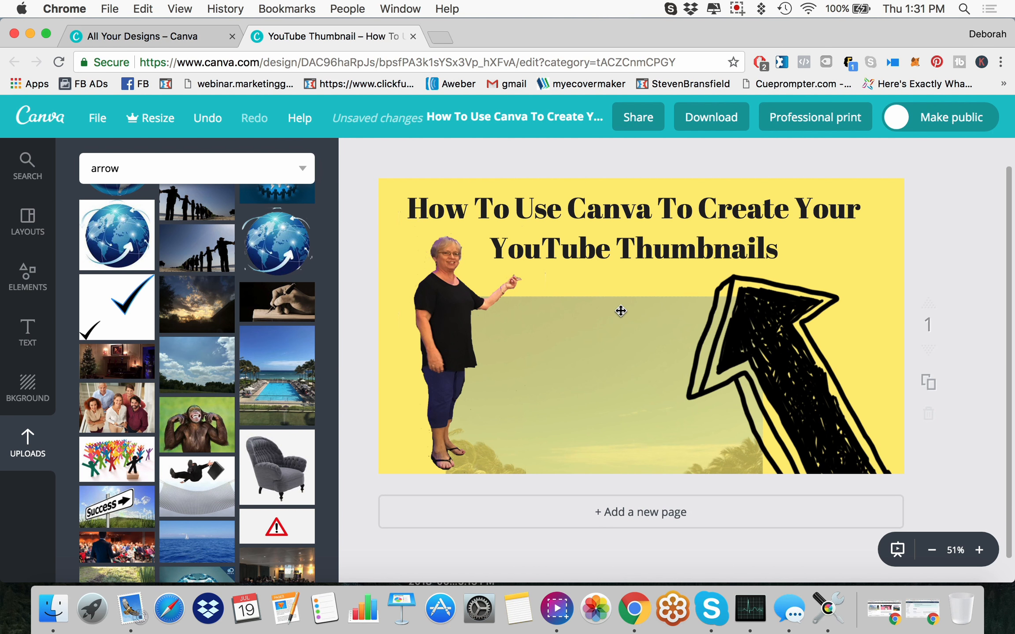
left_click_drag(784, 287, 925, 229)
left_click_drag(660, 311, 540, 415)
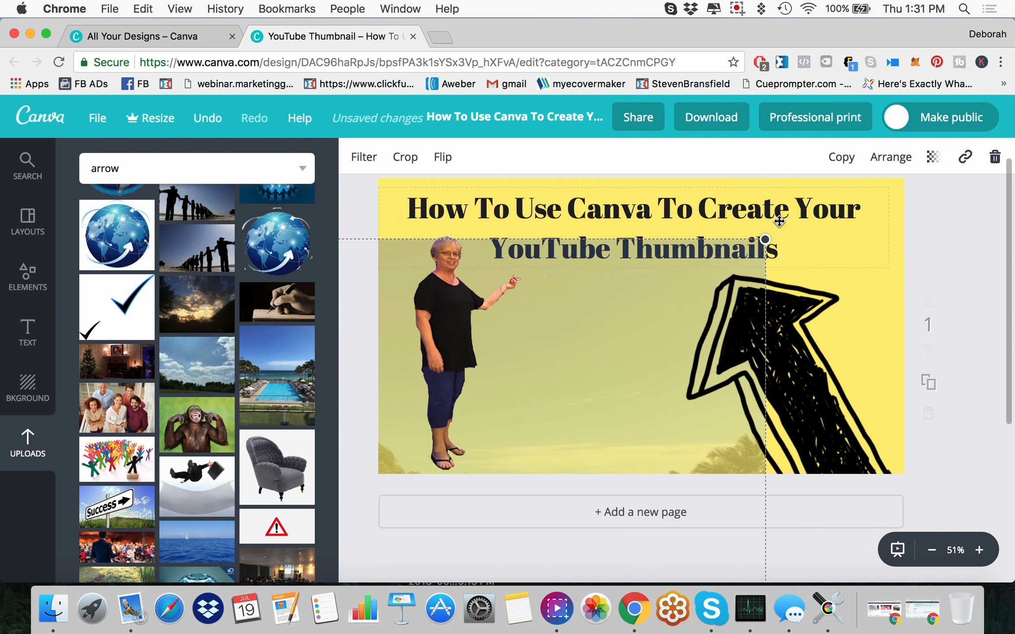
left_click_drag(765, 240, 901, 216)
left_click_drag(646, 305, 718, 278)
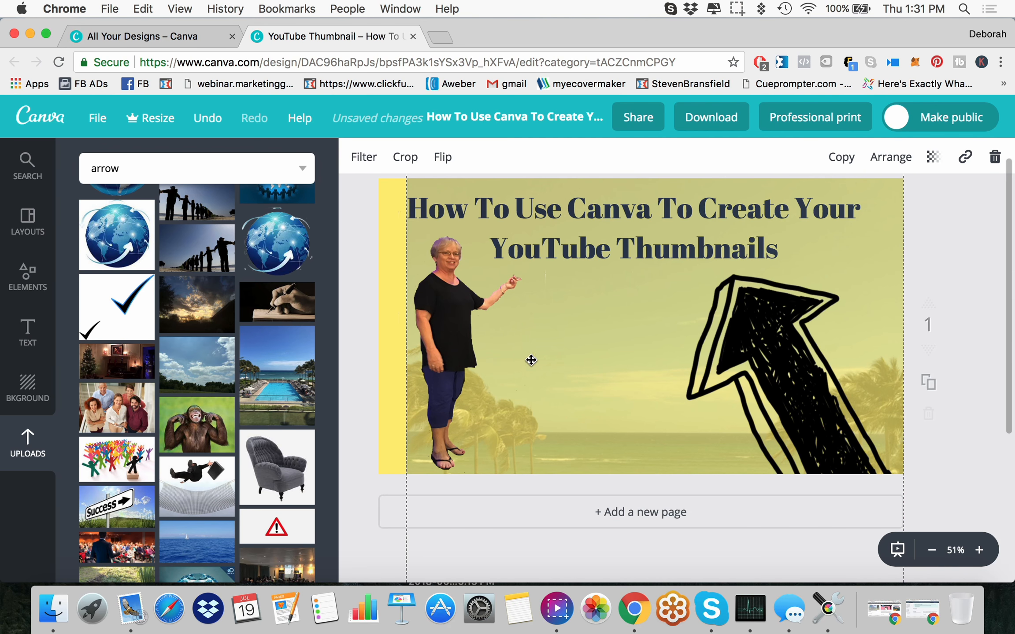
Step: Move the cutout woman and the arrow upward to clear the lower part of the pool photo
left_click_drag(516, 411, 509, 266)
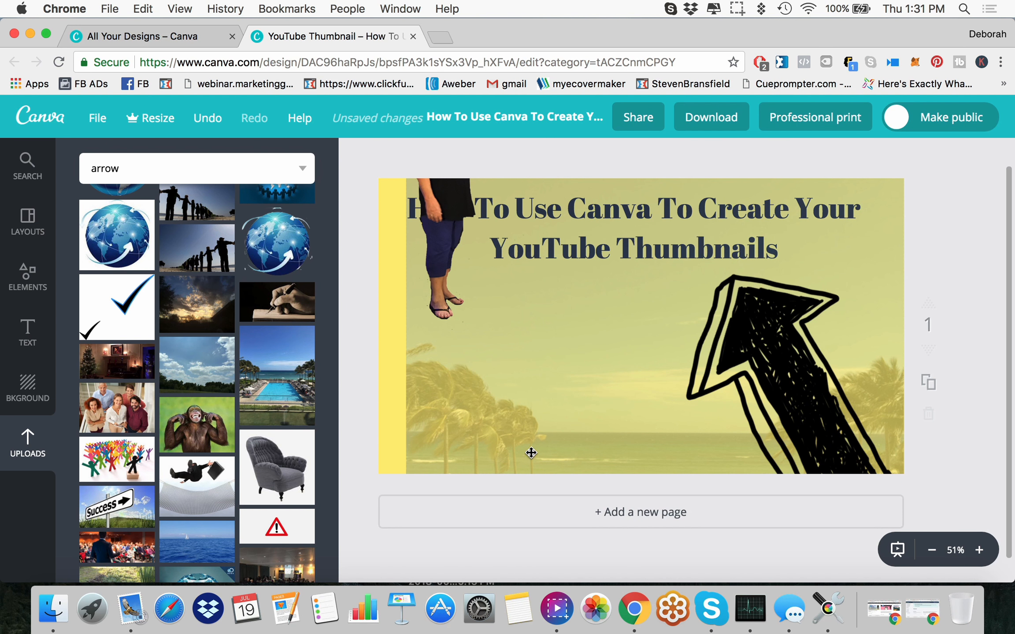
left_click(663, 435)
left_click_drag(659, 437, 663, 370)
left_click(528, 333)
left_click(589, 388)
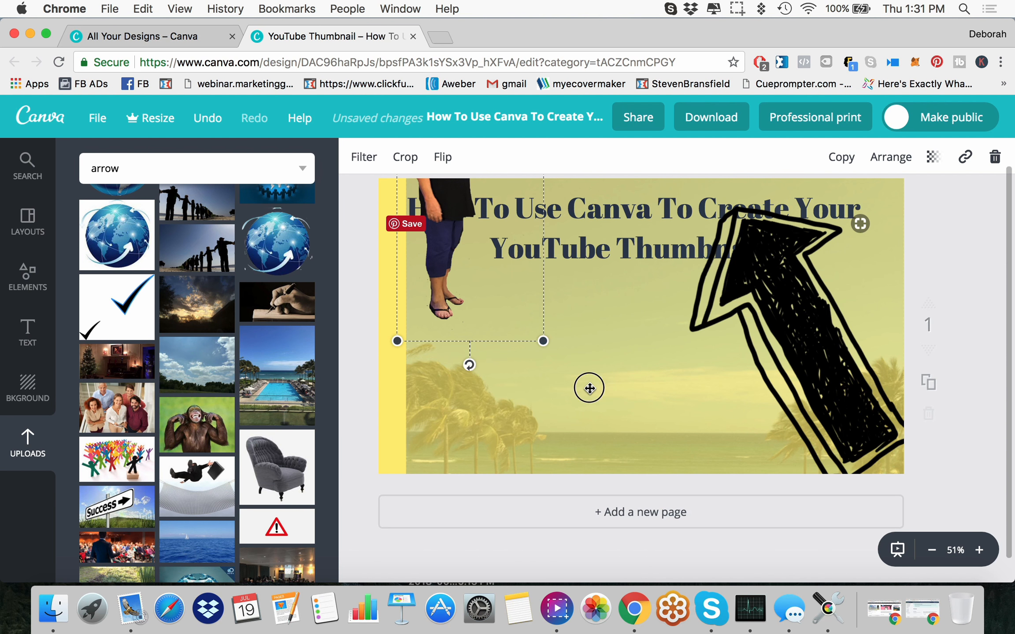
Step: Enlarge the faded pool photo to fill the whole page as the background and position it with the pool along the lower part
left_click_drag(589, 389, 506, 361)
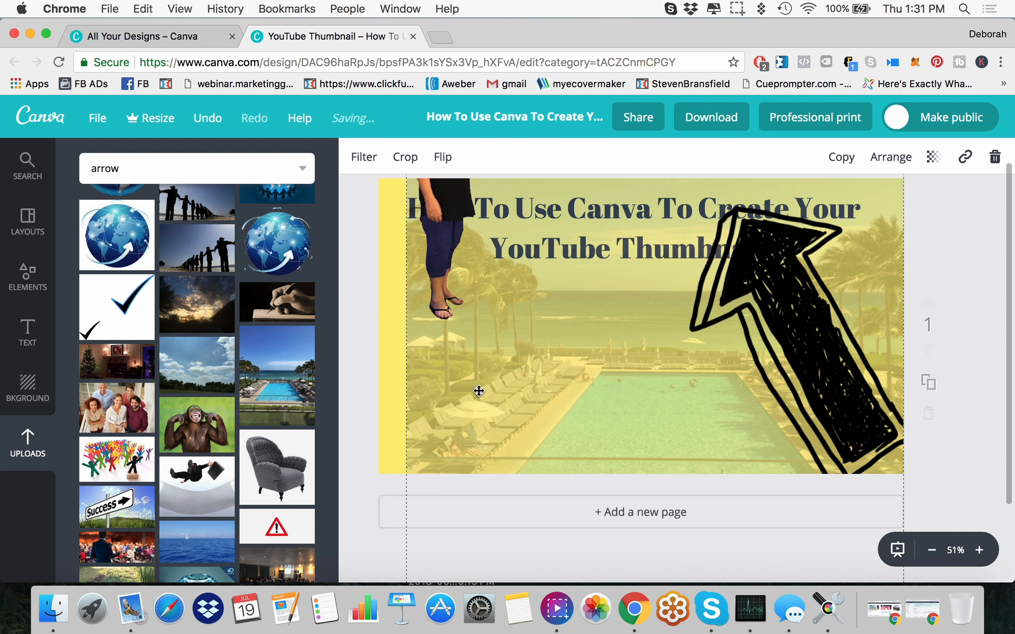
left_click_drag(612, 410, 616, 190)
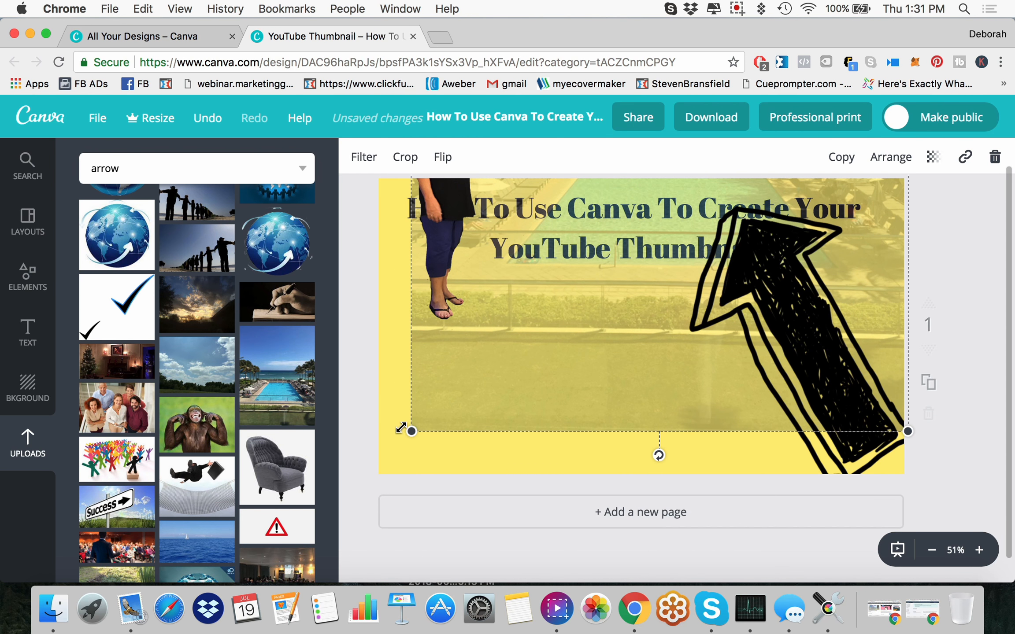
left_click_drag(411, 426, 356, 506)
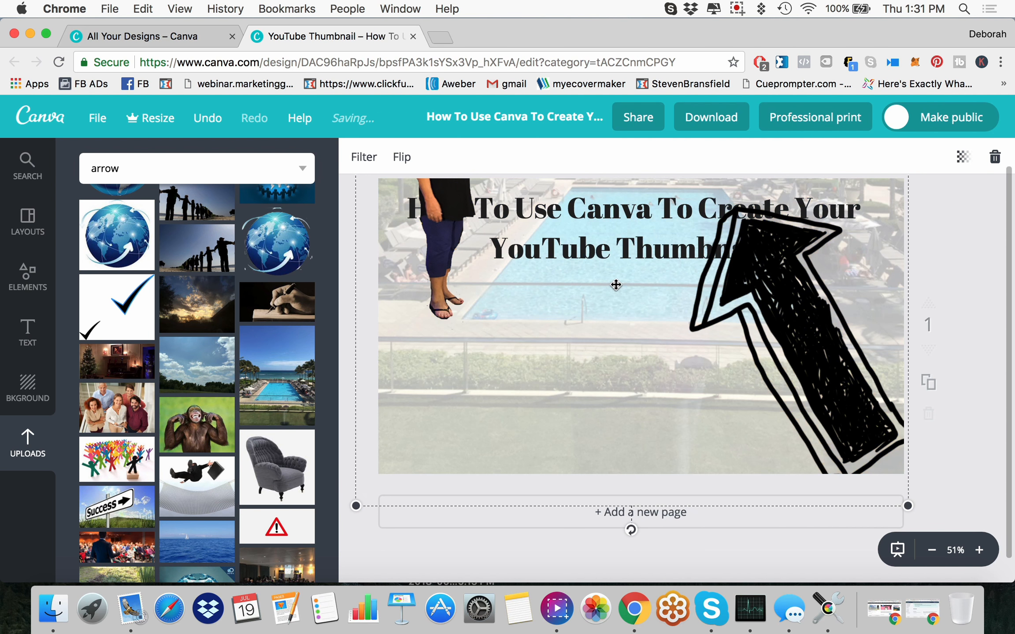
left_click_drag(621, 285, 624, 494)
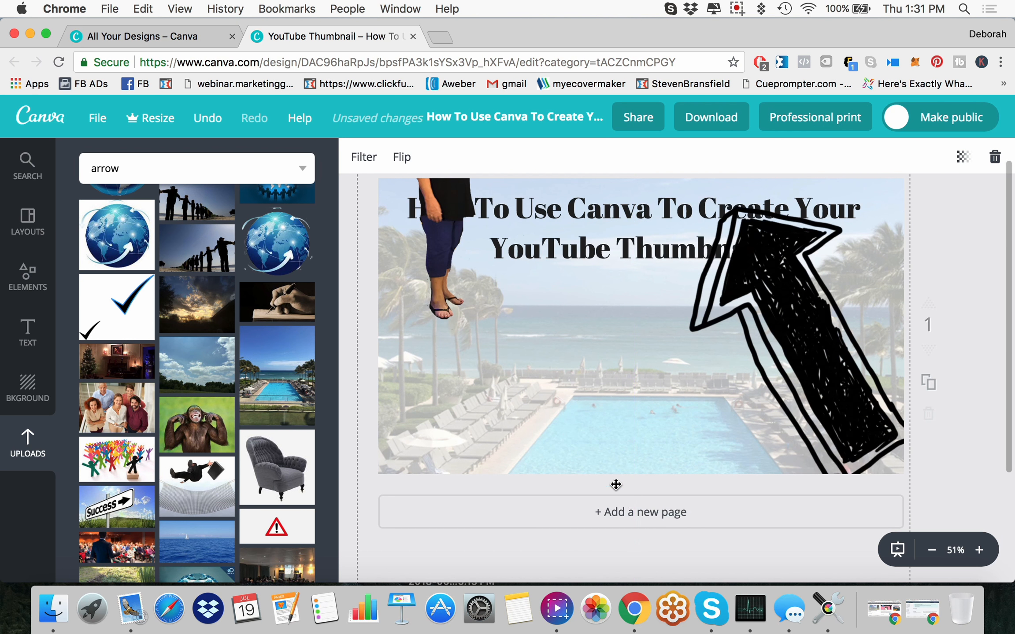
Step: Place the cutout woman at the left below the heading and the arrow in the page's lower-right area
left_click(441, 194)
left_click_drag(442, 196, 442, 345)
left_click(788, 349)
left_click_drag(790, 344, 779, 419)
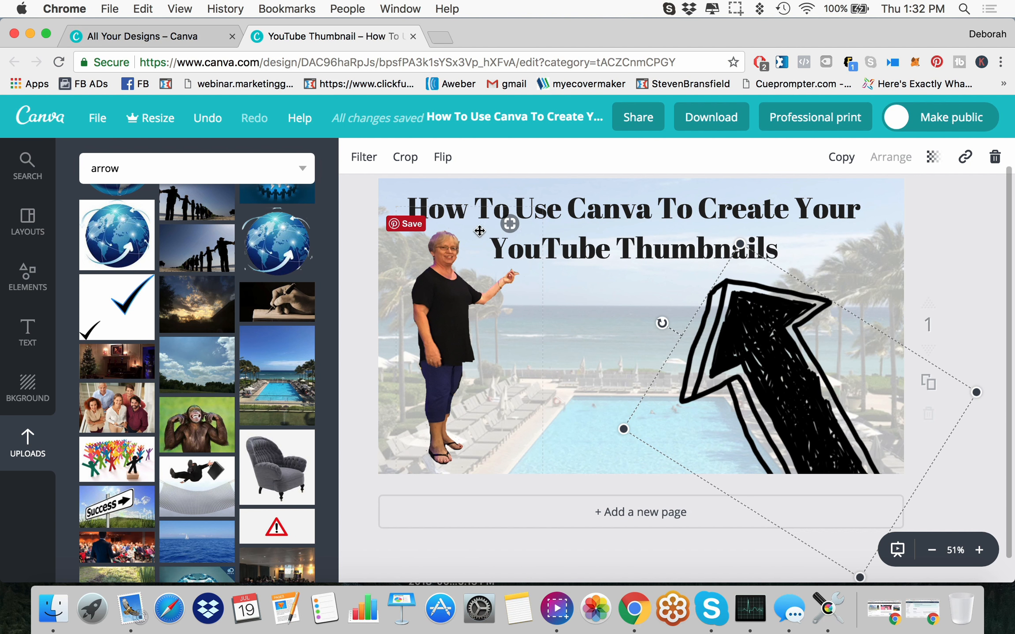
left_click(946, 264)
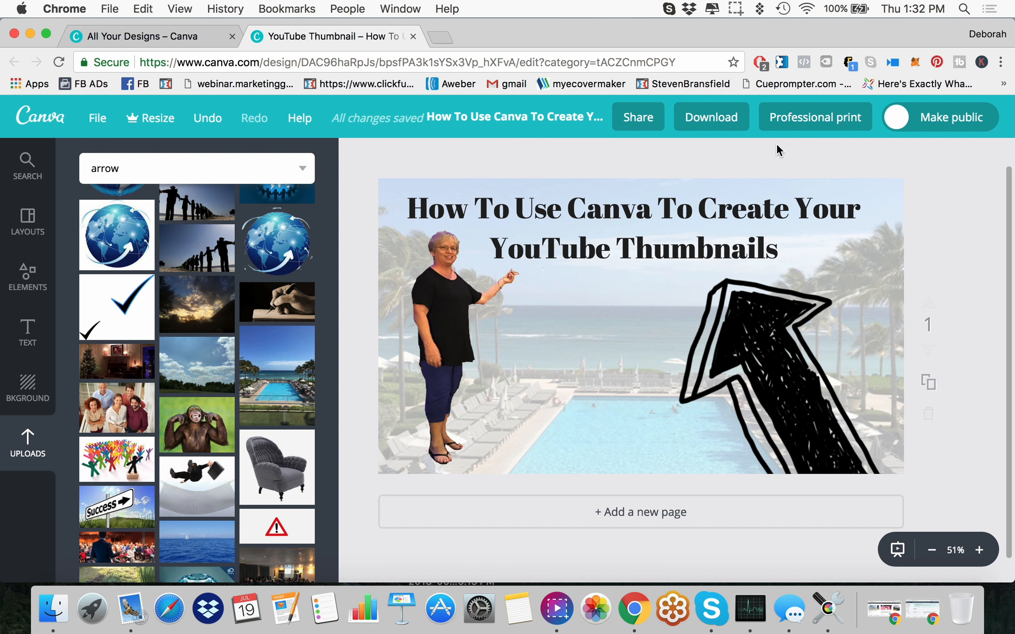
Step: Download the thumbnail design as a PNG file and dismiss the sharing dialog
left_click(719, 118)
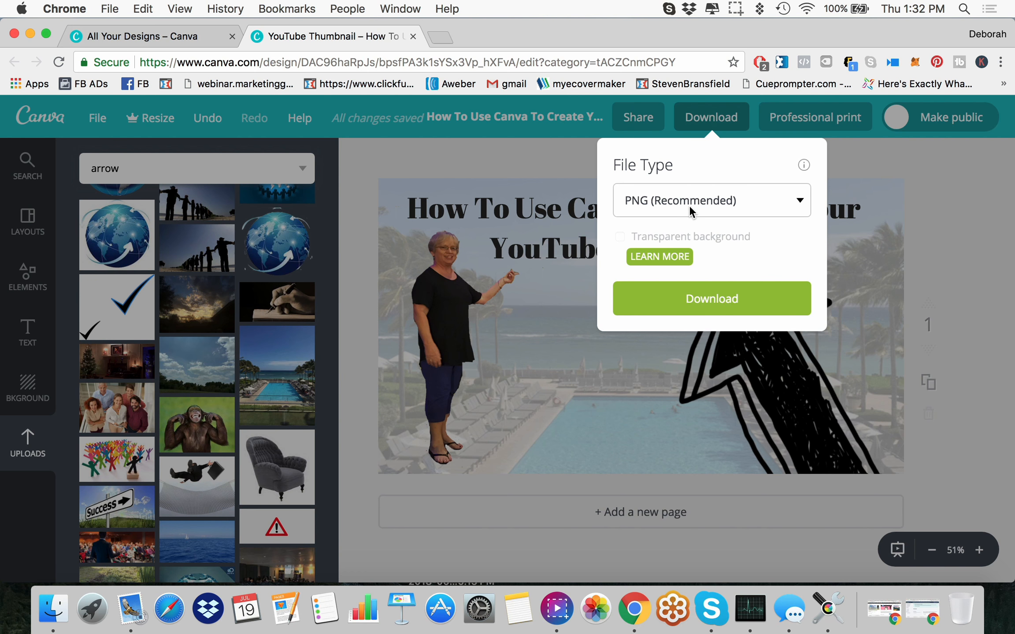
left_click(716, 304)
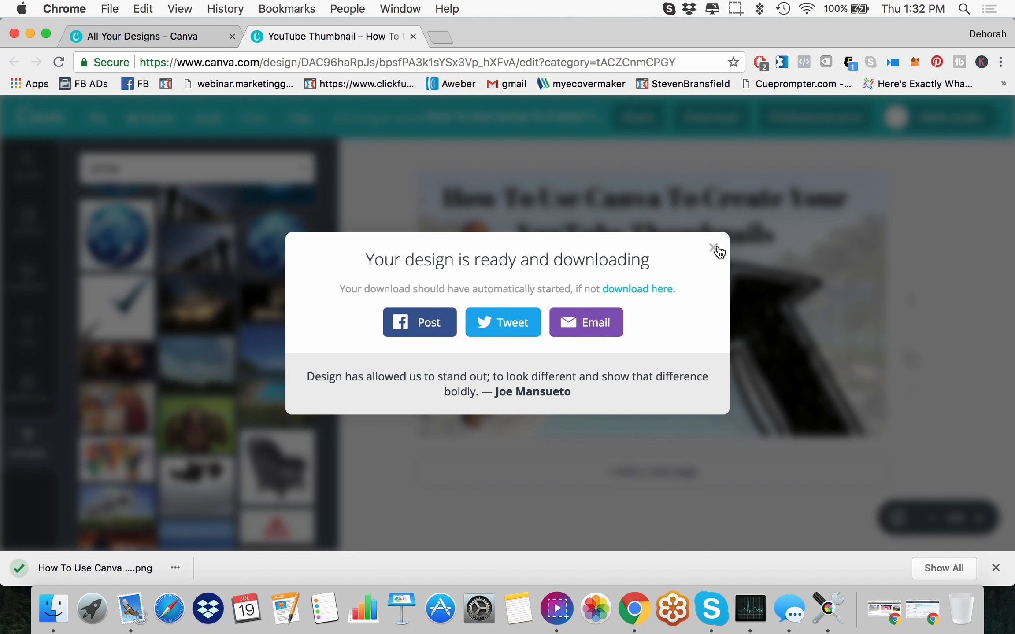
left_click(713, 249)
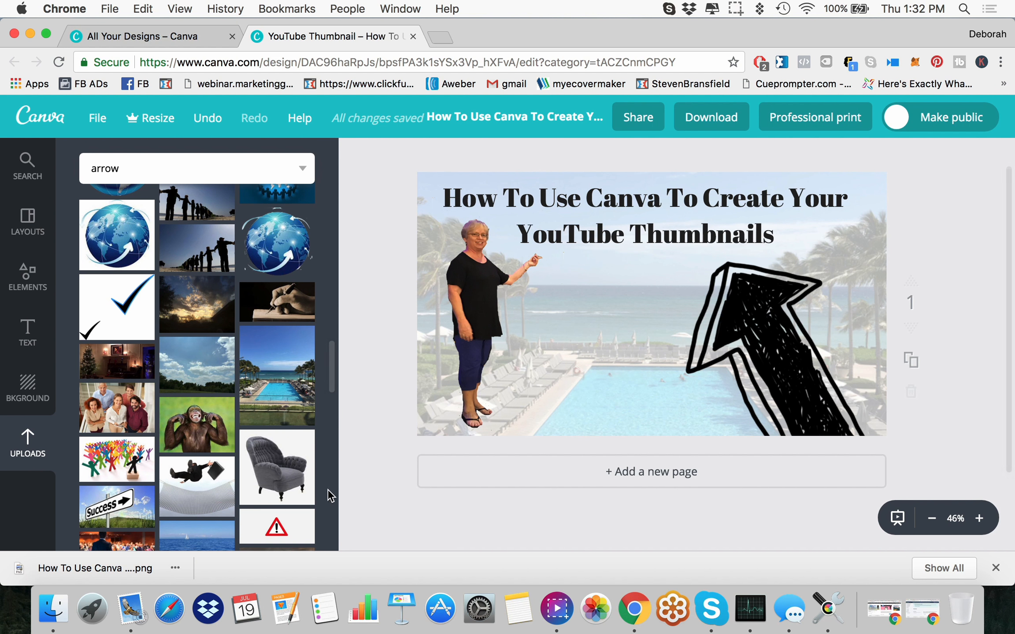
Step: Open YouTube in a new browser tab, go to the channel's creator dashboard and locate the list of uploaded videos
left_click(440, 35)
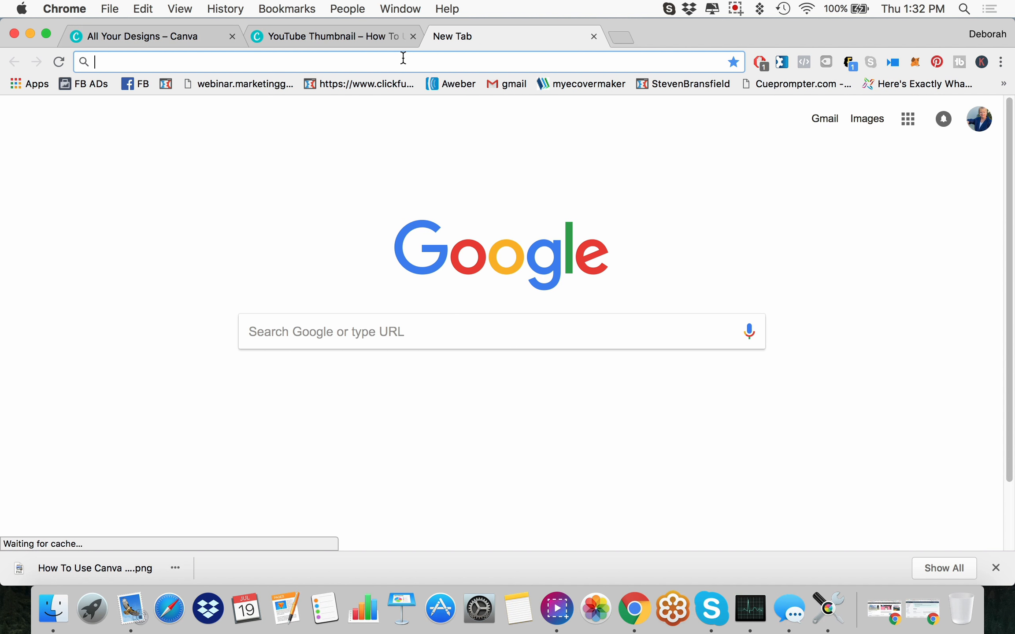
type("youtube.com")
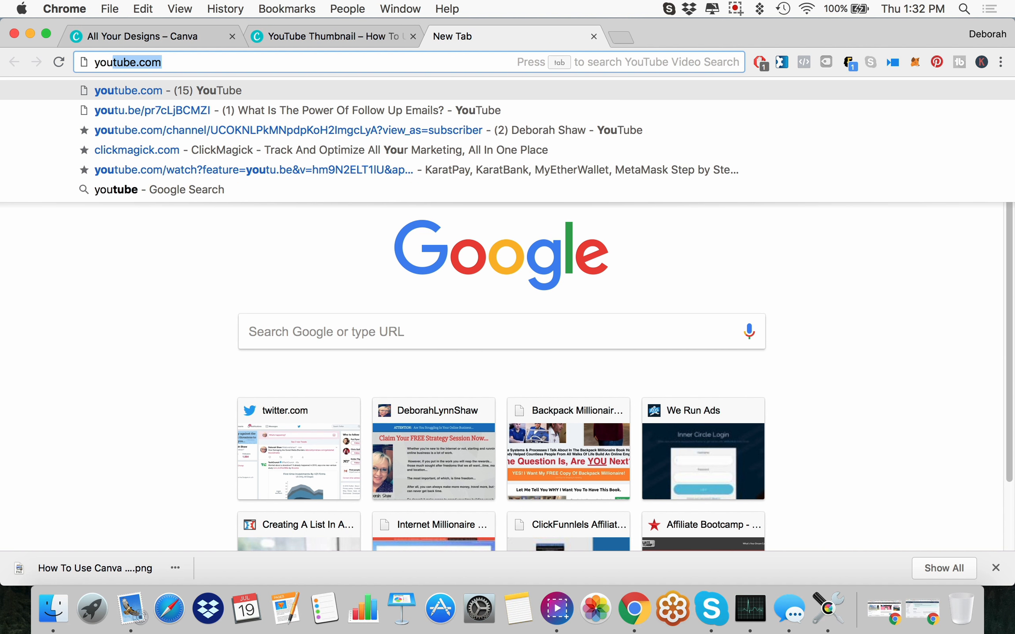
key("Return")
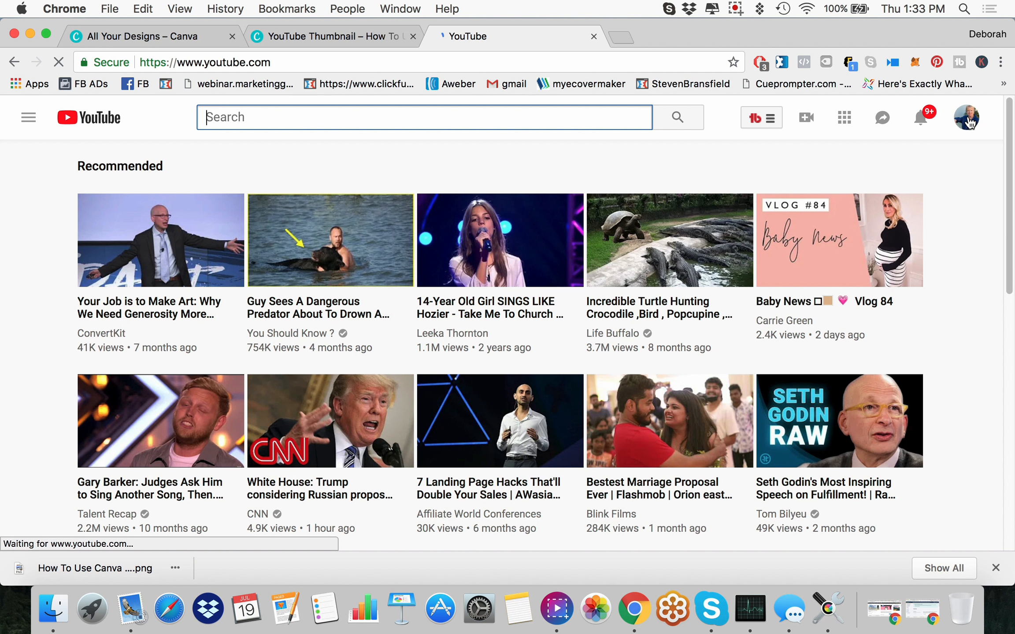
left_click(968, 122)
left_click(812, 244)
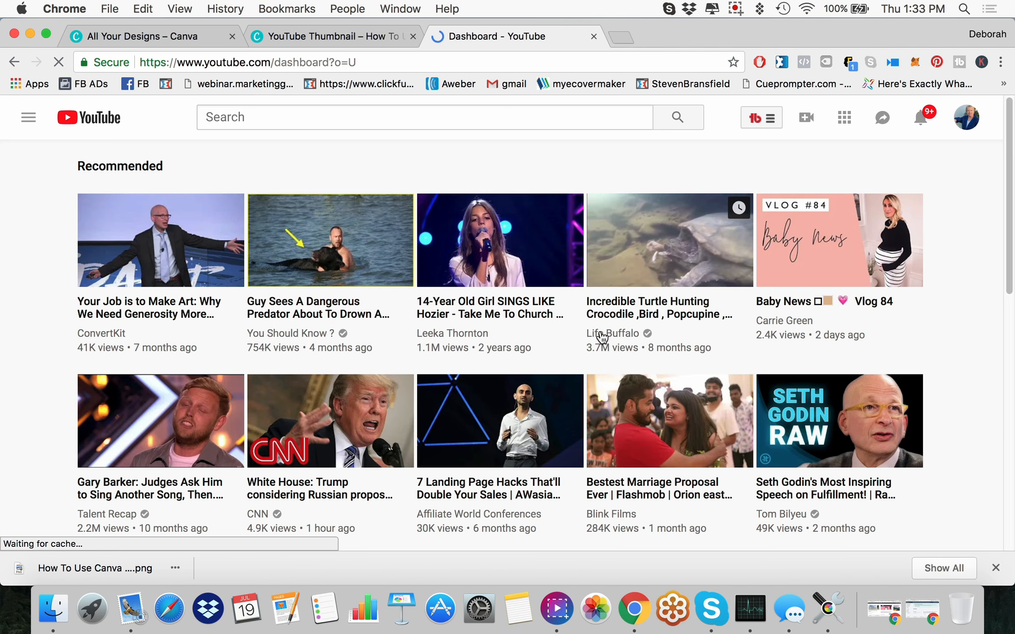
scroll(381, 359, "down", 10)
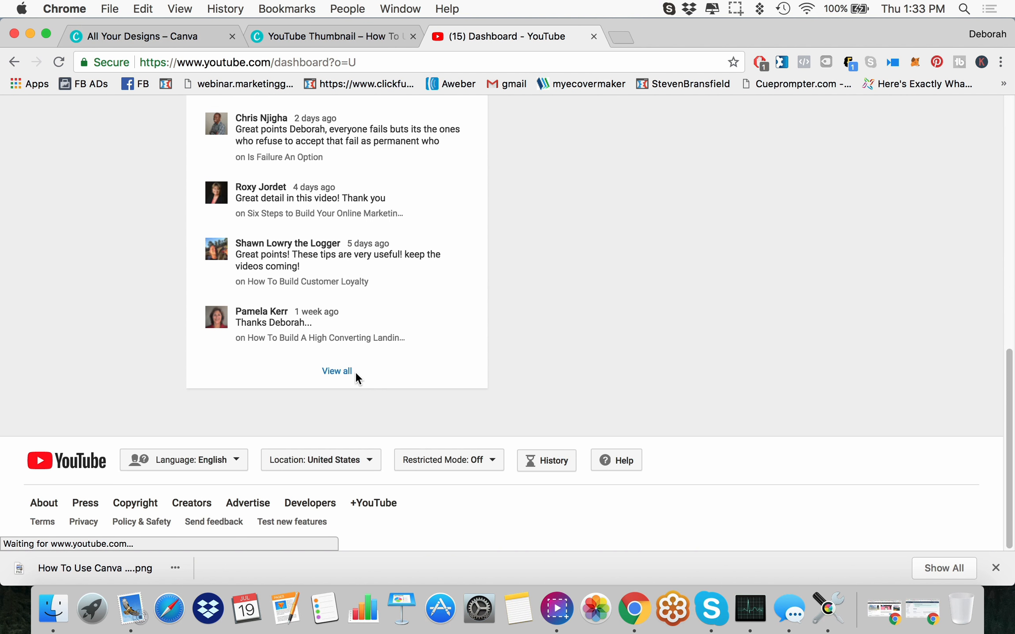
scroll(357, 363, "up", 10)
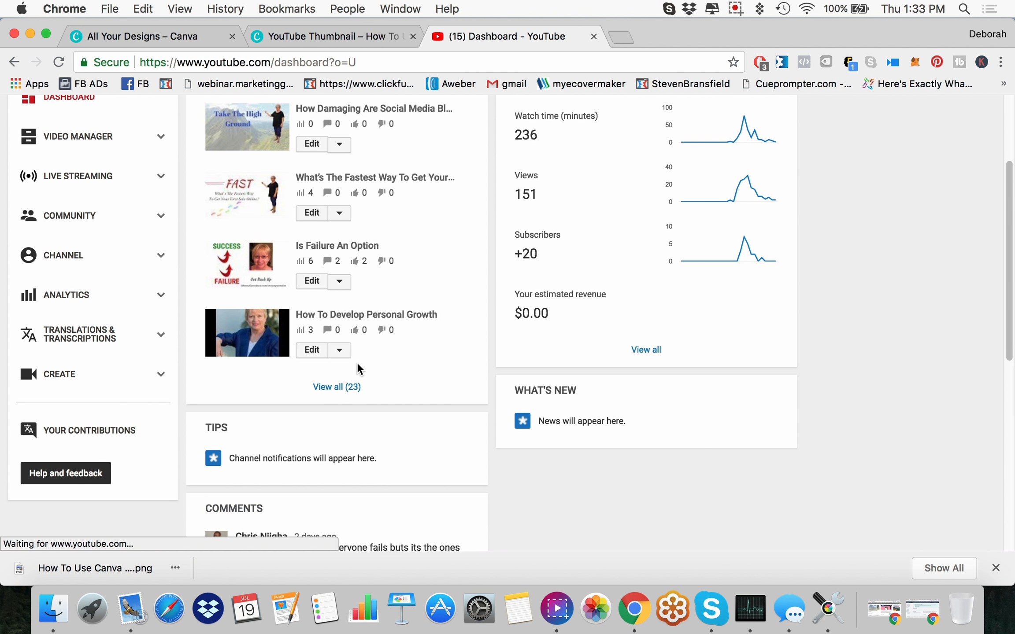
Step: Examine the image-upload background option in the thumbnail generator for the video "How To Develop Personal Growth", and close YouTube without applying anything
left_click(313, 351)
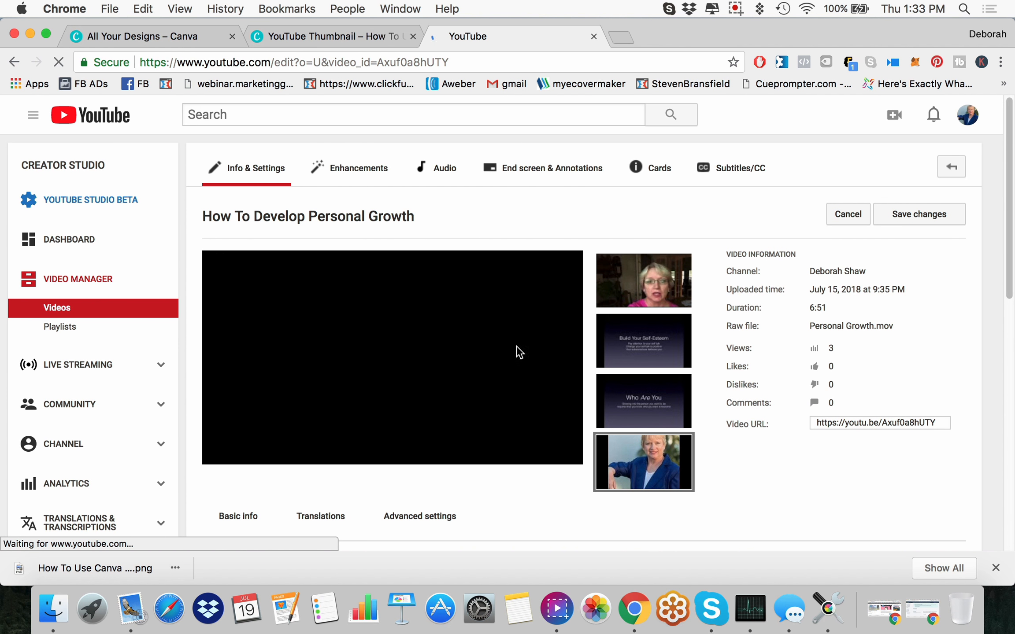
scroll(747, 367, "down", 5)
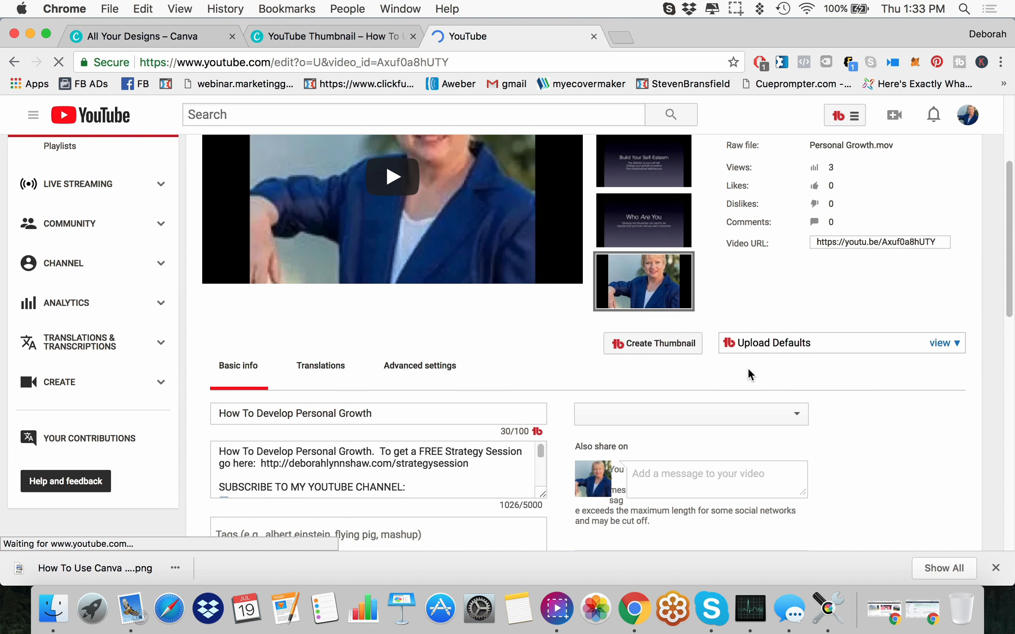
left_click(646, 347)
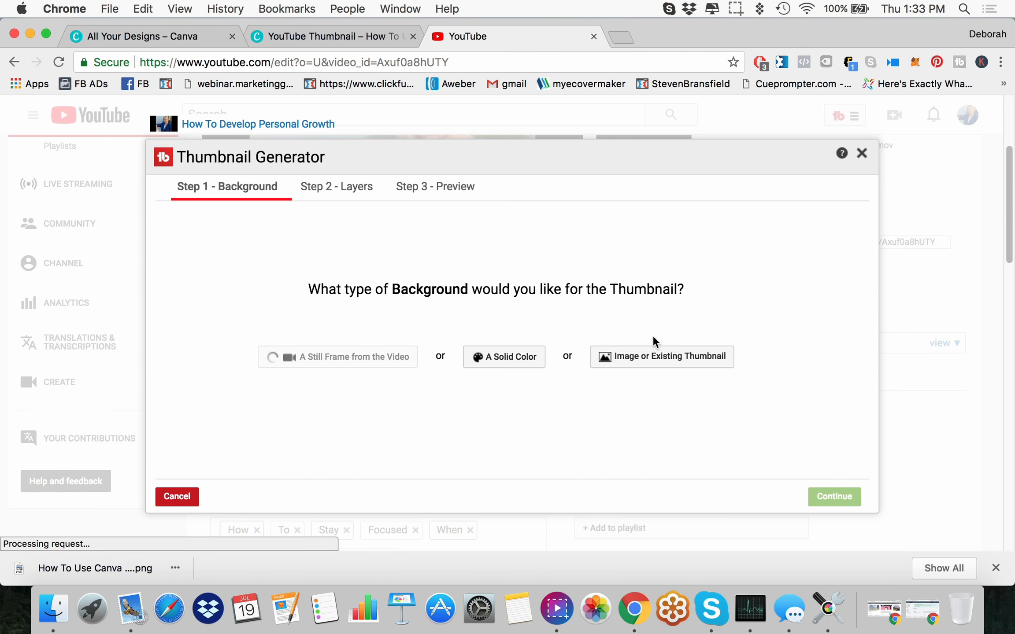
left_click(650, 366)
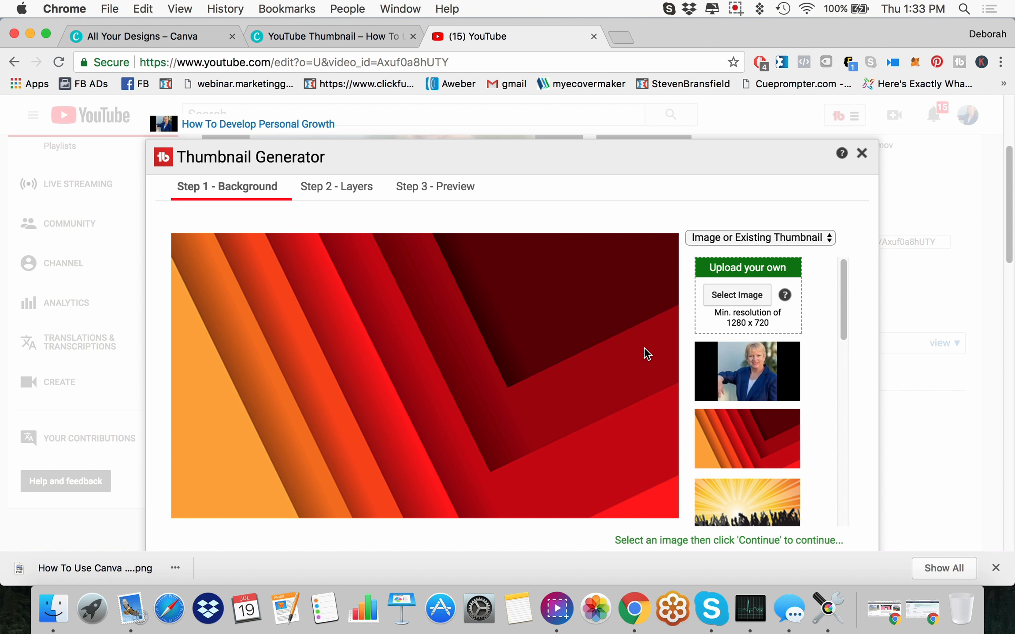
left_click(860, 154)
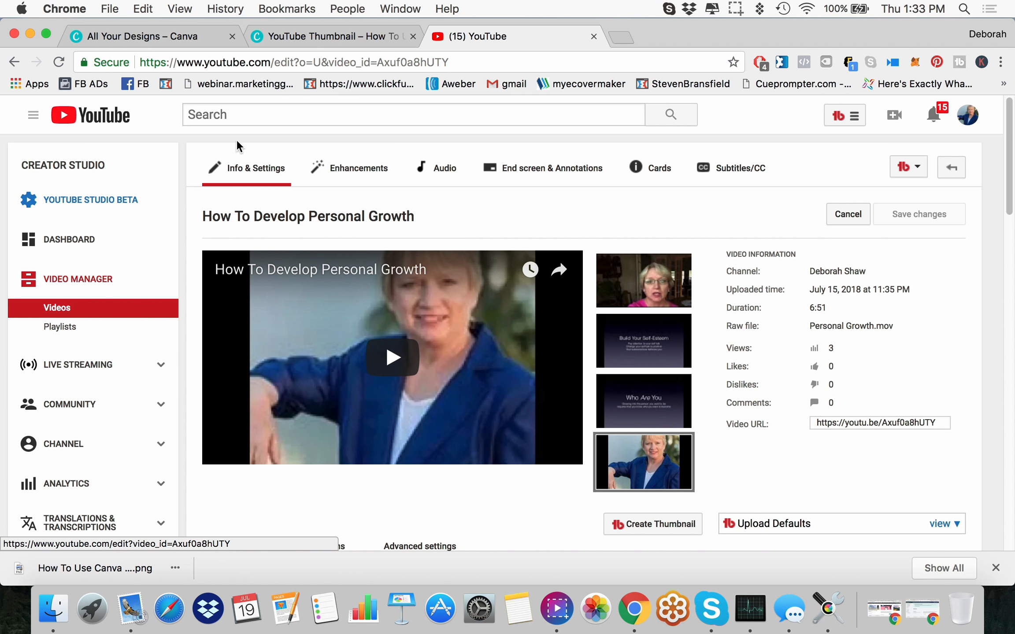
left_click(594, 36)
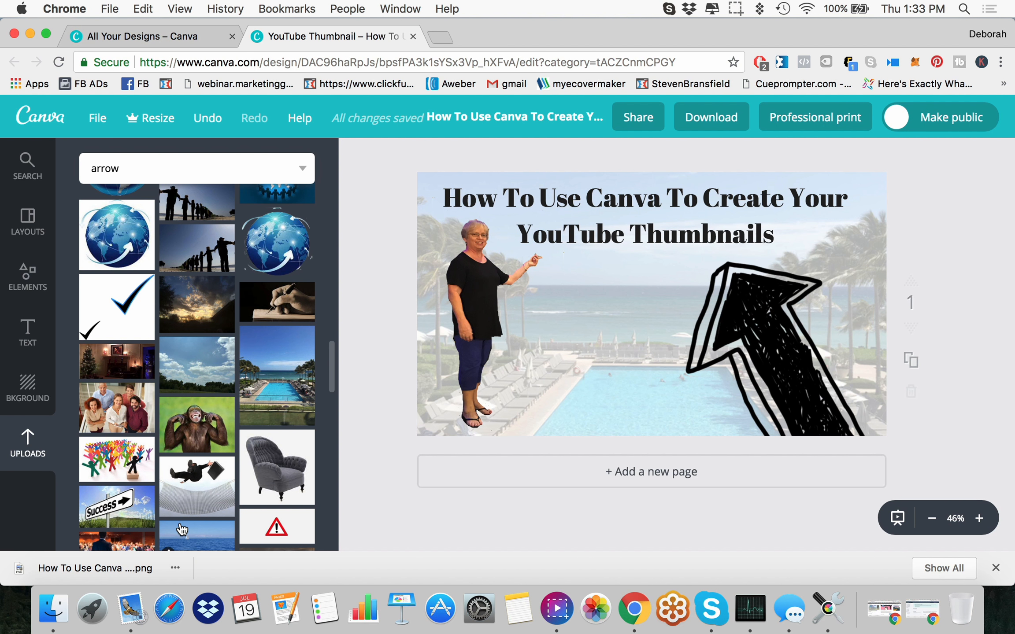
Step: Return to the Canva home page and create a new blank Facebook Post design
left_click(36, 125)
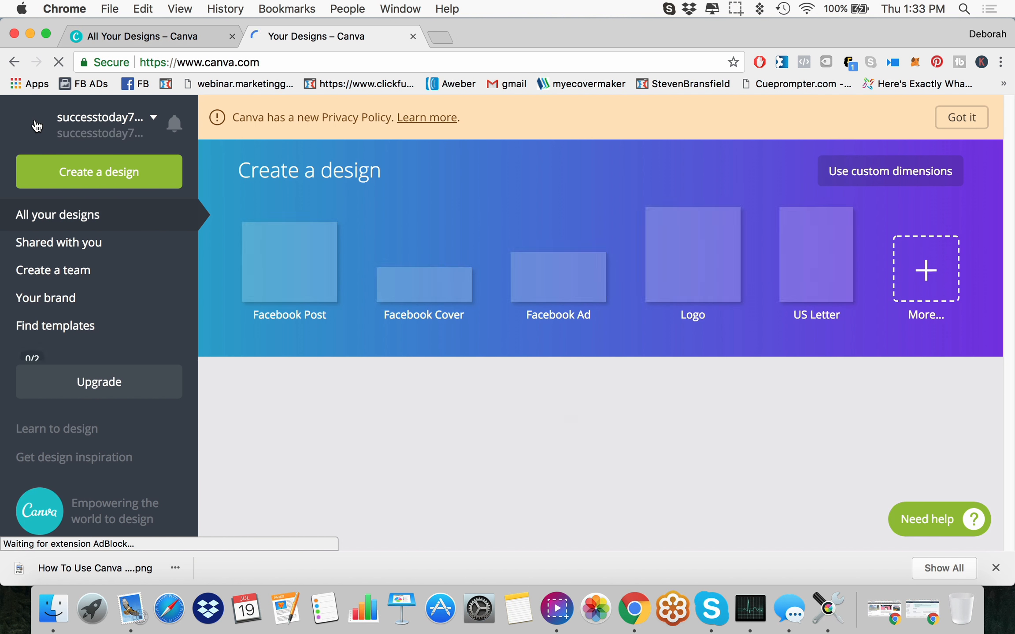
left_click(83, 176)
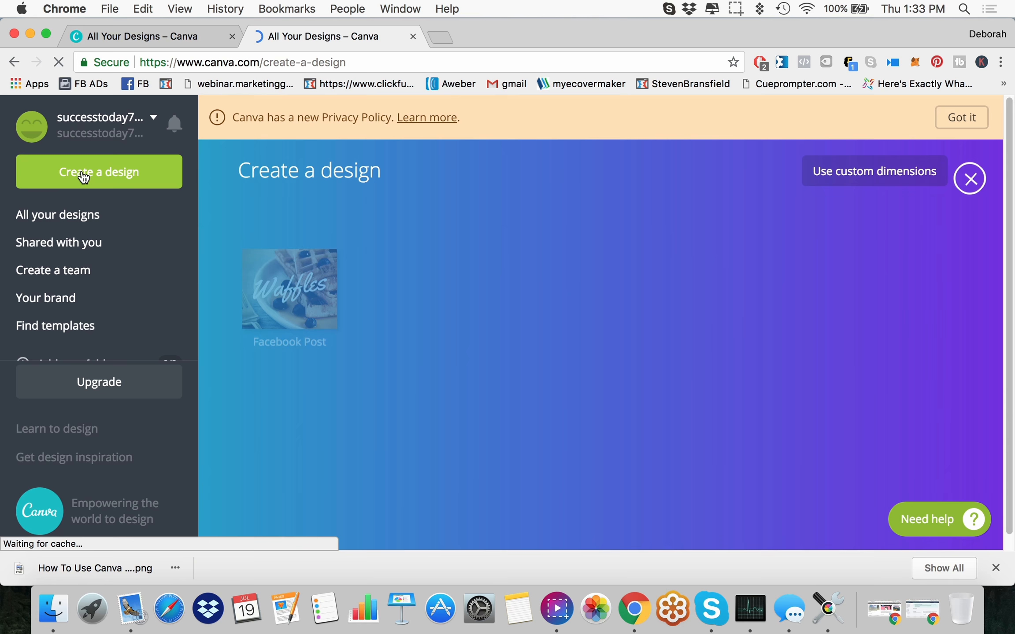
left_click(291, 312)
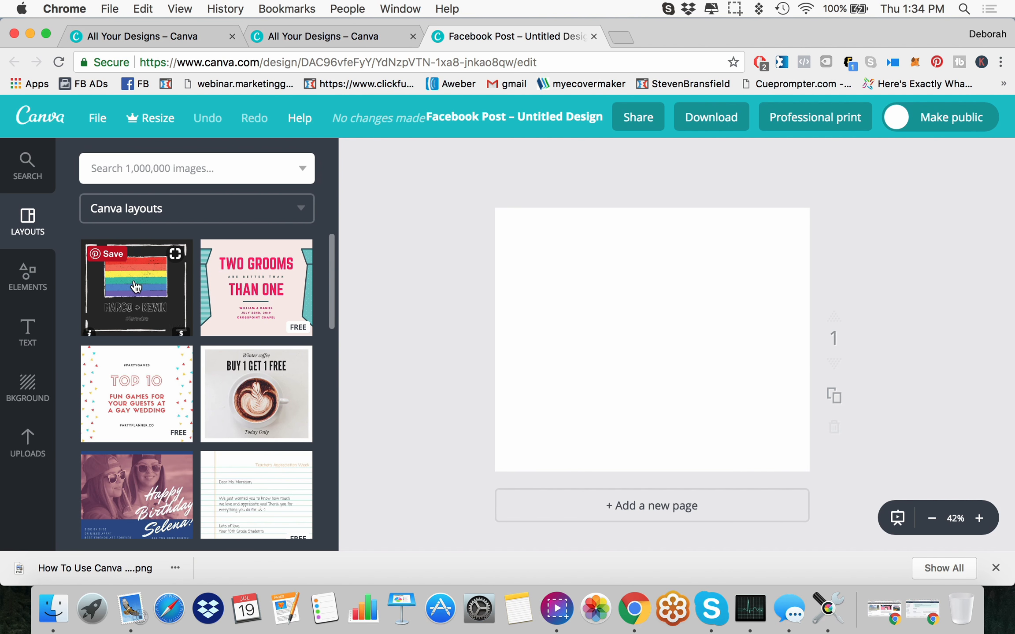
Step: Add the uploaded photo of the elephant on a bench under an umbrella to the Facebook post
mouse_move(332, 266)
left_mouse_down()
mouse_move(356, 471)
mouse_move(343, 525)
mouse_move(321, 279)
left_mouse_up()
left_click(36, 387)
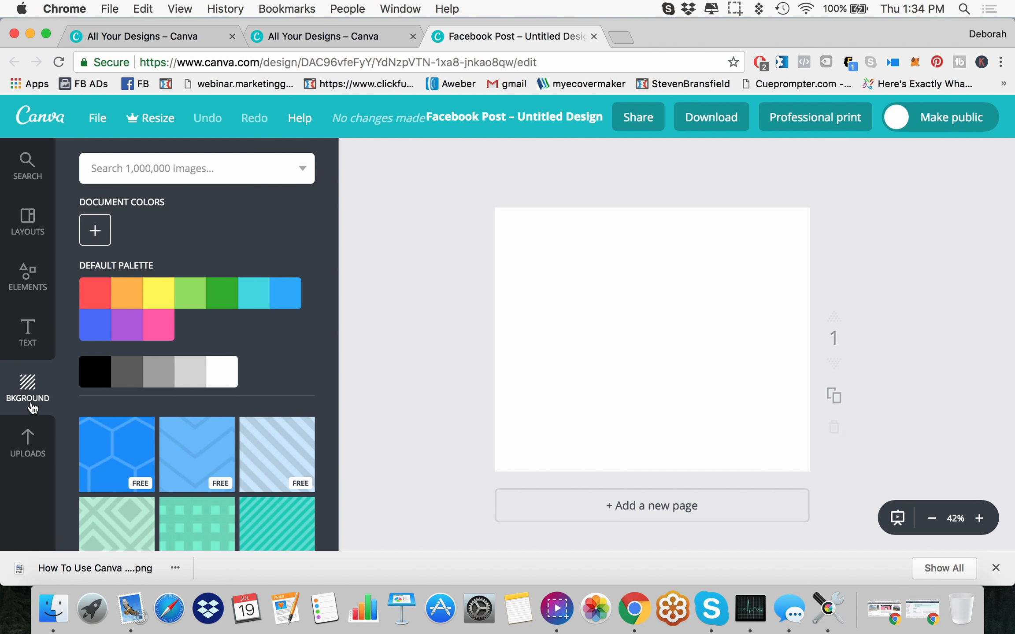
left_click(33, 449)
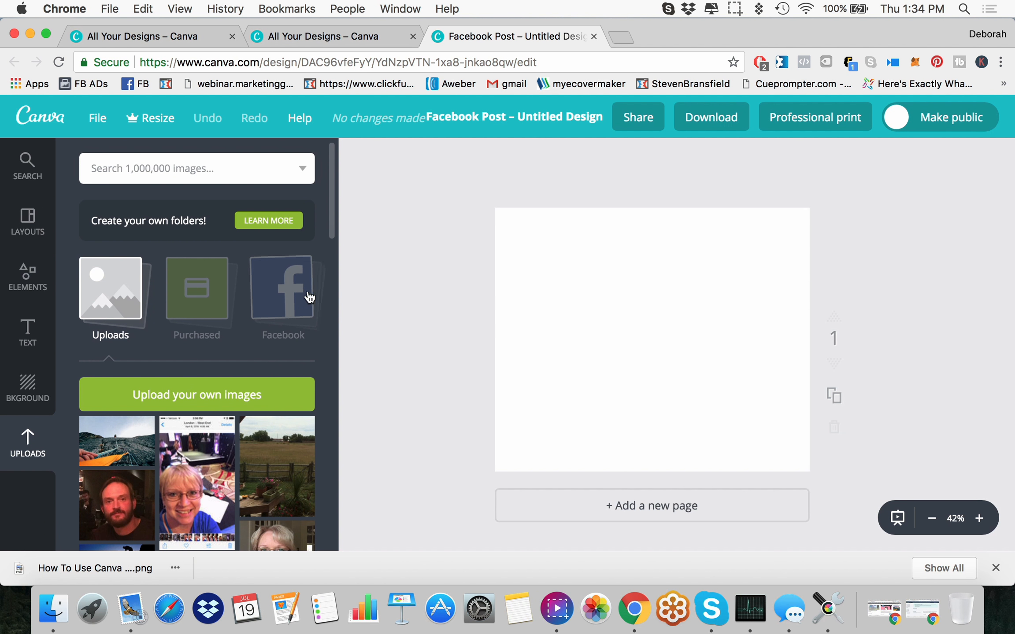
left_click_drag(335, 236, 366, 286)
left_click(278, 388)
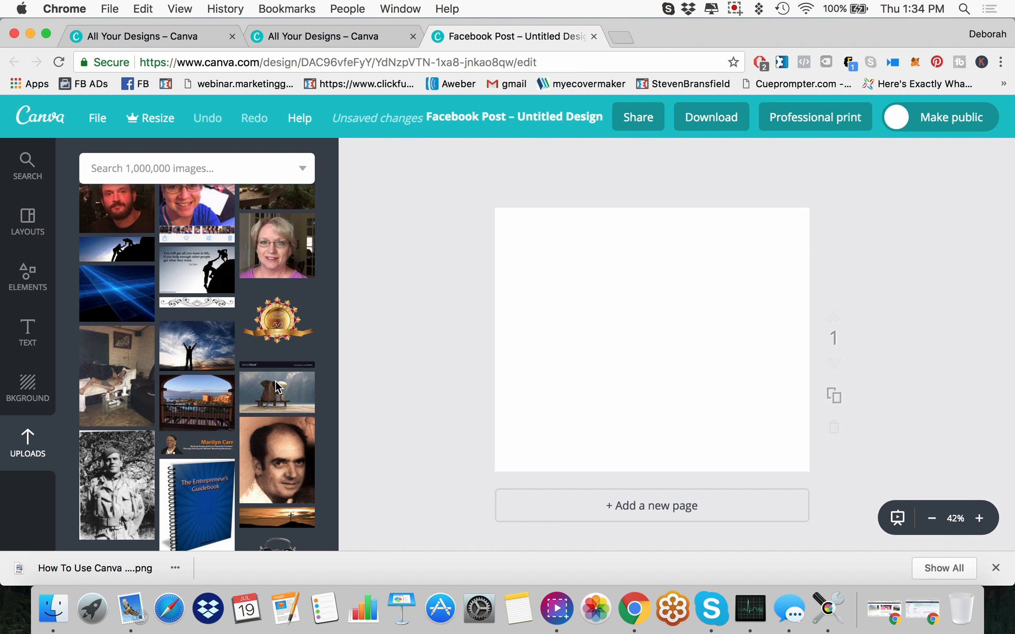
Step: Enlarge the elephant photo to cover the whole page and shift it so the elephant and bench sit near the middle
left_click_drag(537, 402, 404, 475)
left_click_drag(769, 276, 888, 189)
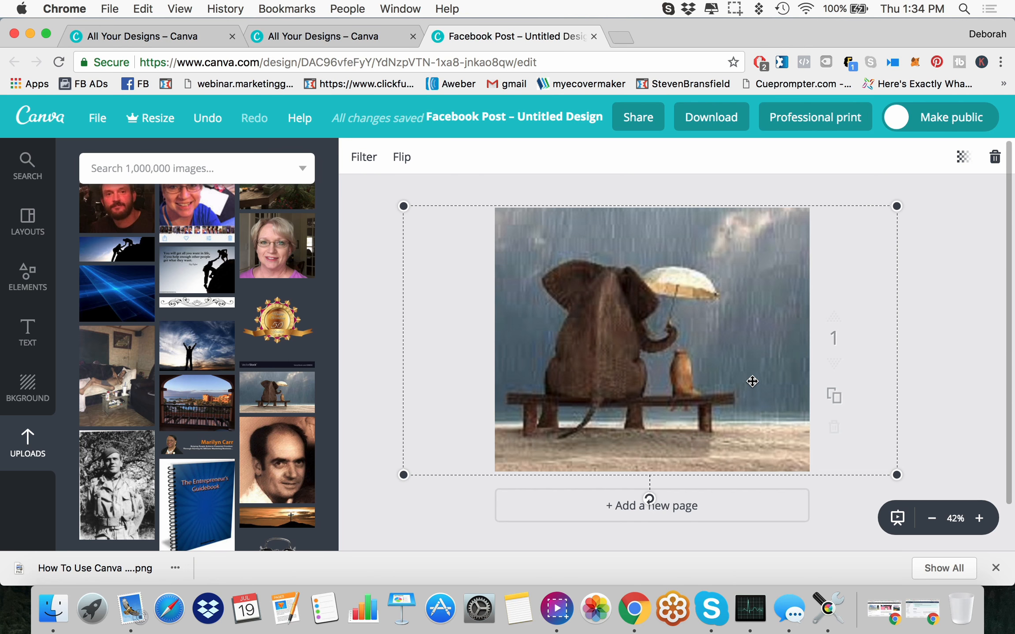
mouse_move(732, 367)
left_mouse_down()
mouse_move(742, 370)
mouse_move(740, 363)
left_mouse_up()
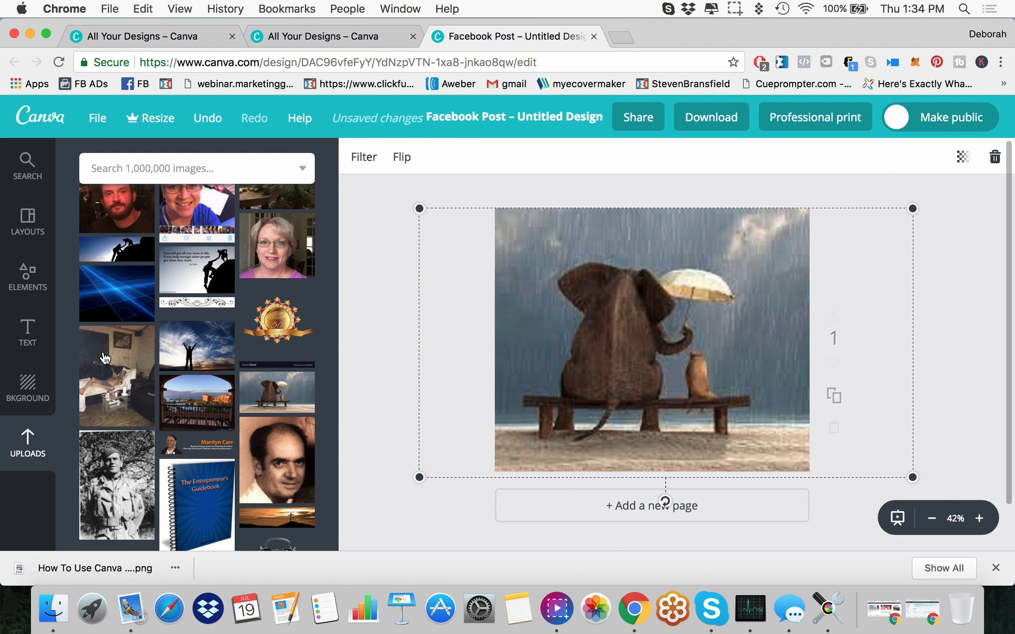
Step: Add a heading over the elephant photo and set its text colour to white
left_click(28, 332)
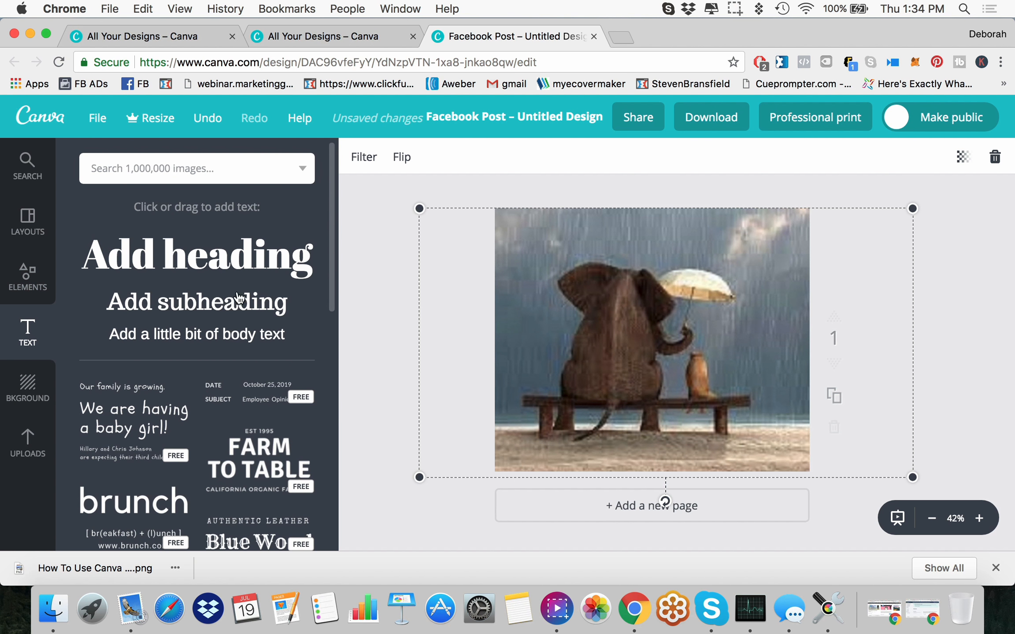
left_click(226, 268)
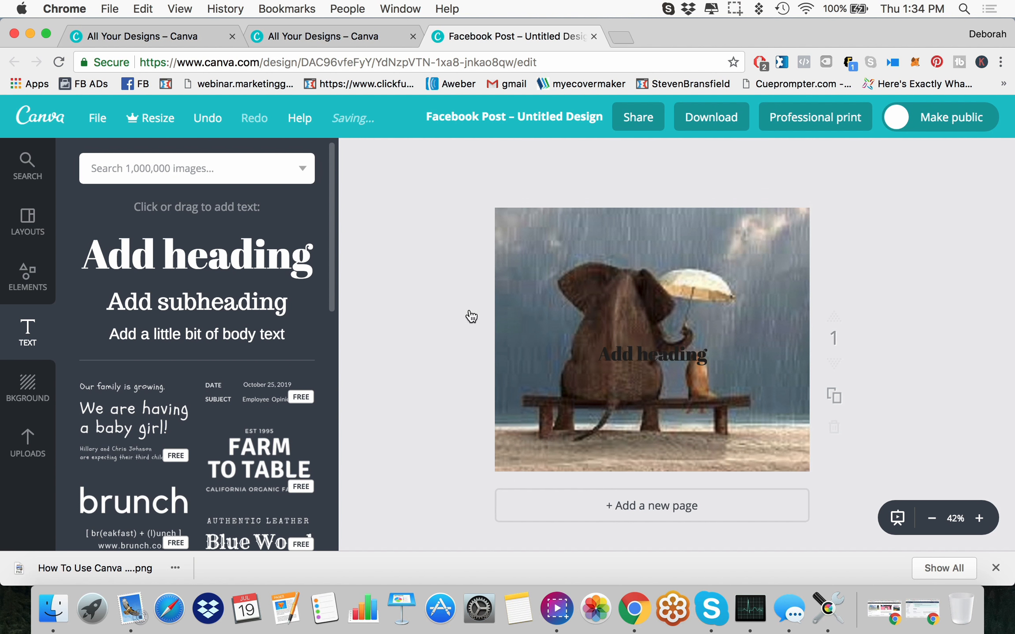
left_click(652, 354)
left_click(652, 355)
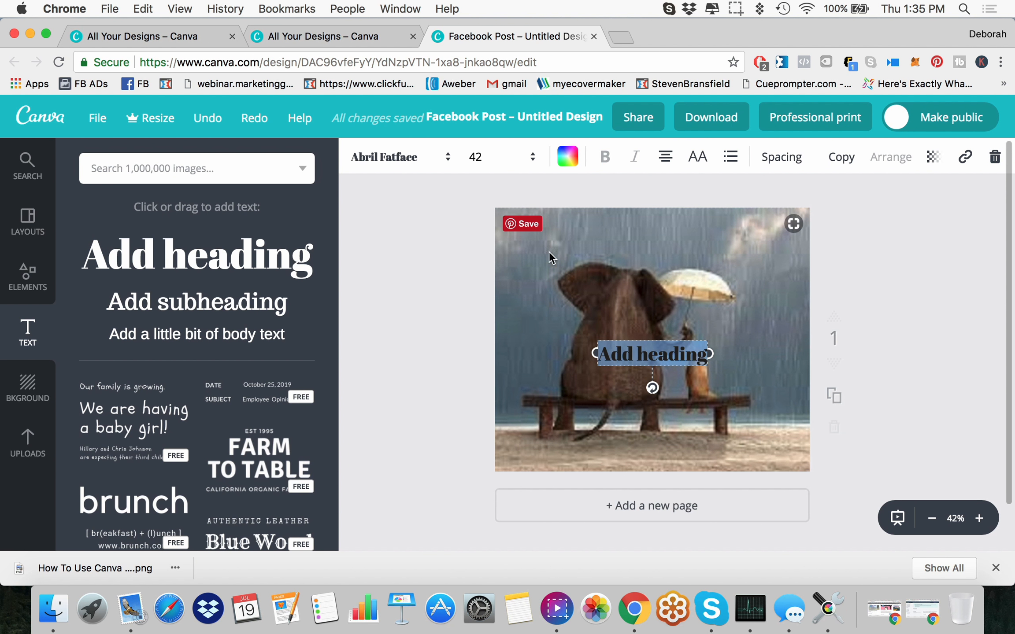
left_click(567, 157)
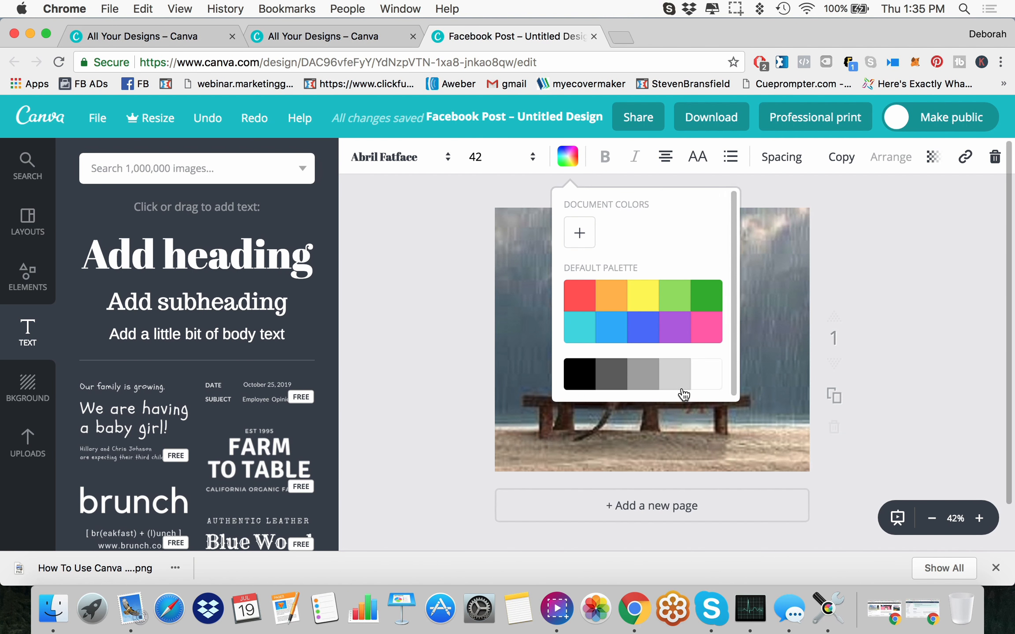
left_click(701, 386)
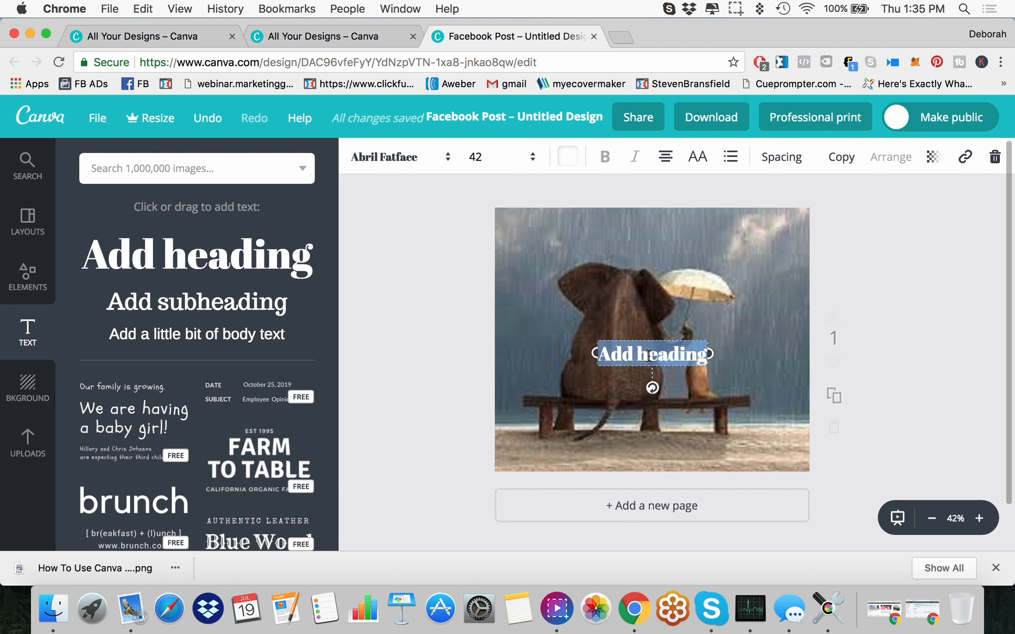
Step: Replace the heading text with "Be Nice..." and "It Matters..." on two lines
left_click(657, 356)
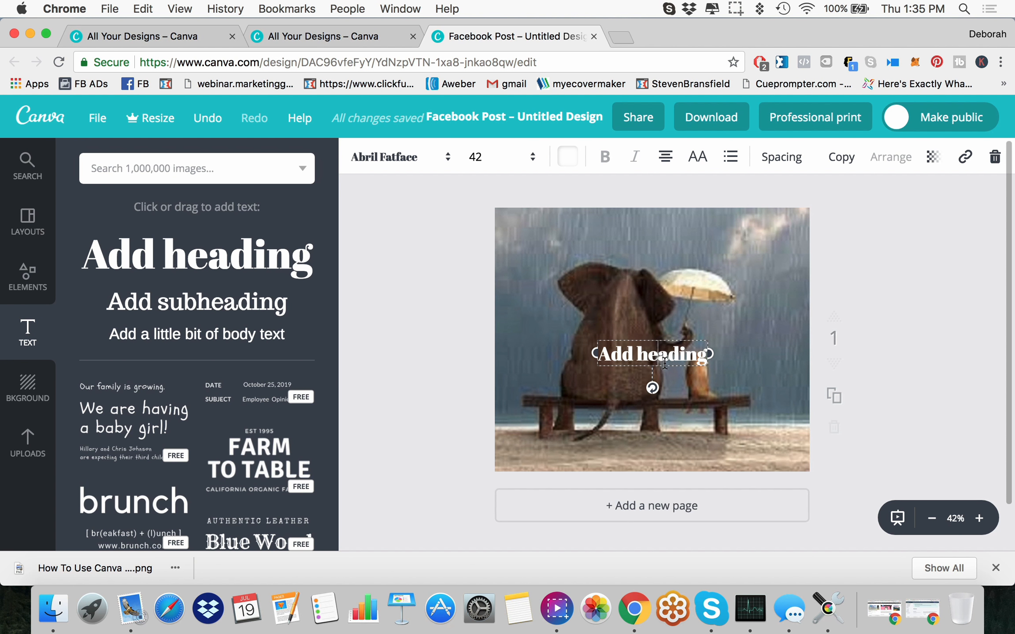
left_click_drag(600, 355, 705, 356)
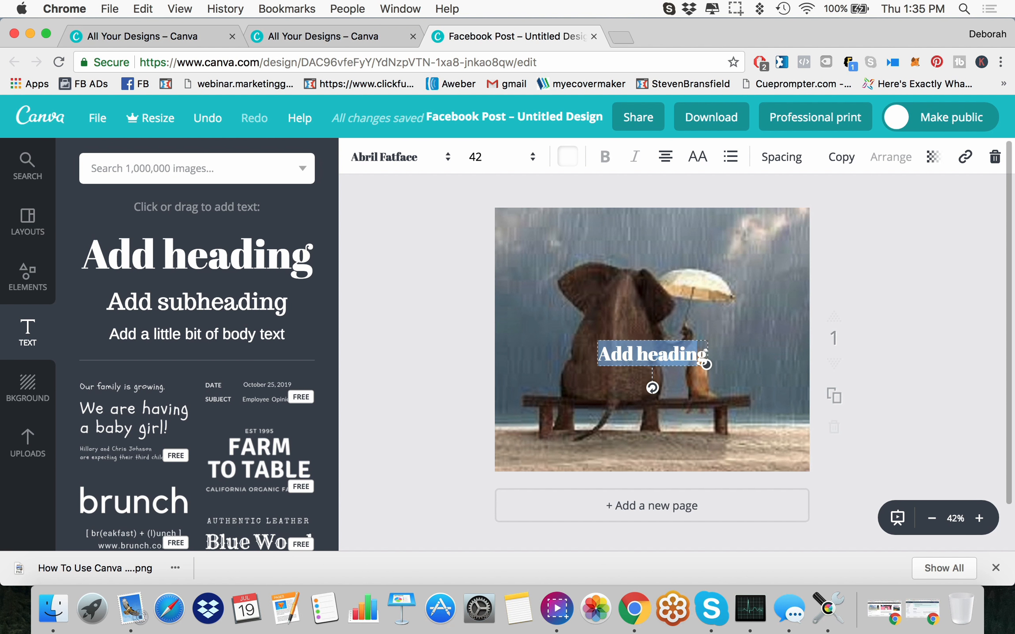
type("Be Nice...")
key("Return")
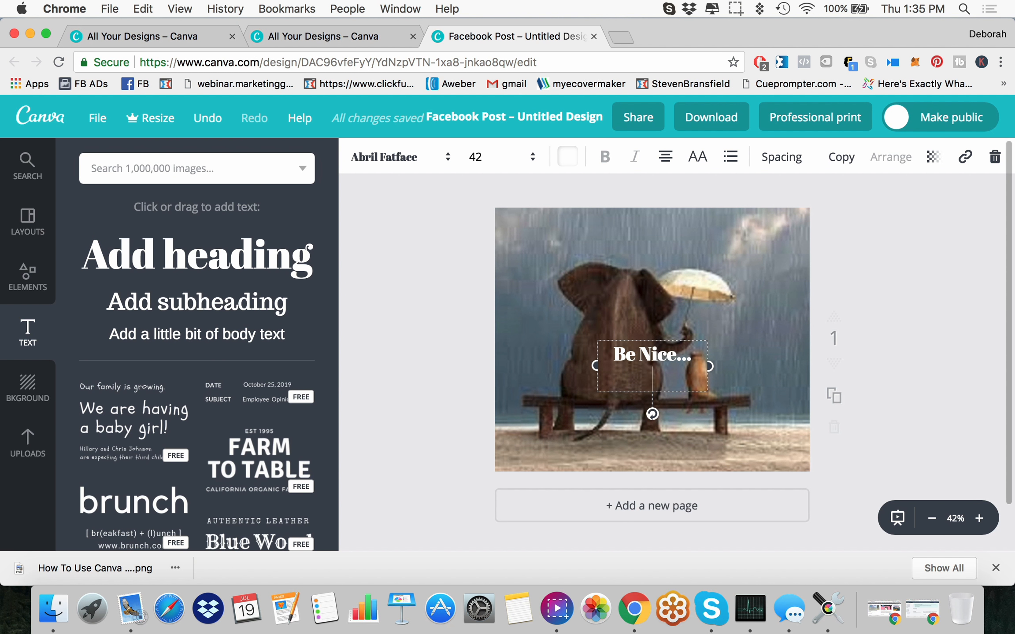
type("It Matters...")
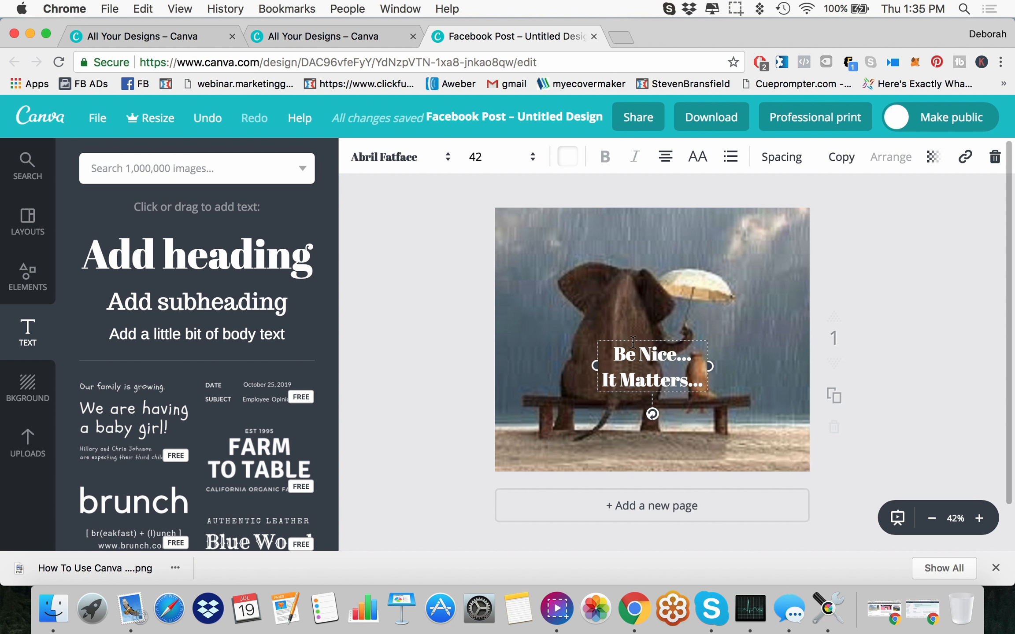
Step: Move the heading to the upper part of the photo, widening its text box on both sides and centring it horizontally
left_click_drag(645, 338, 643, 214)
left_click_drag(703, 244, 750, 242)
left_click_drag(589, 242, 527, 242)
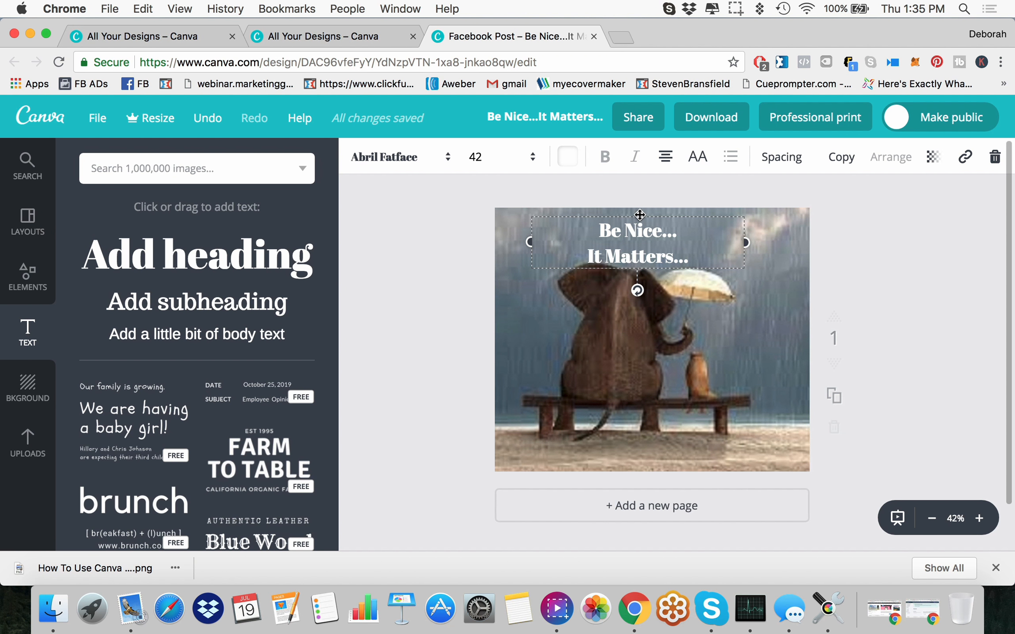
left_click_drag(639, 215, 651, 216)
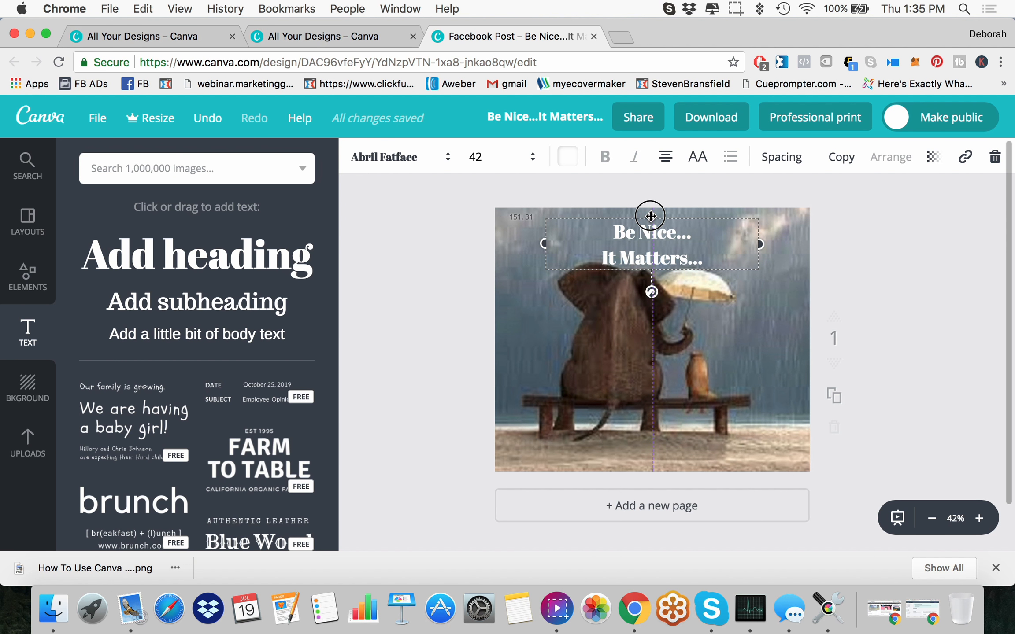
Step: Move the heading down over the middle of the photo and on to the sand along its lower edge
left_click_drag(650, 216, 658, 312)
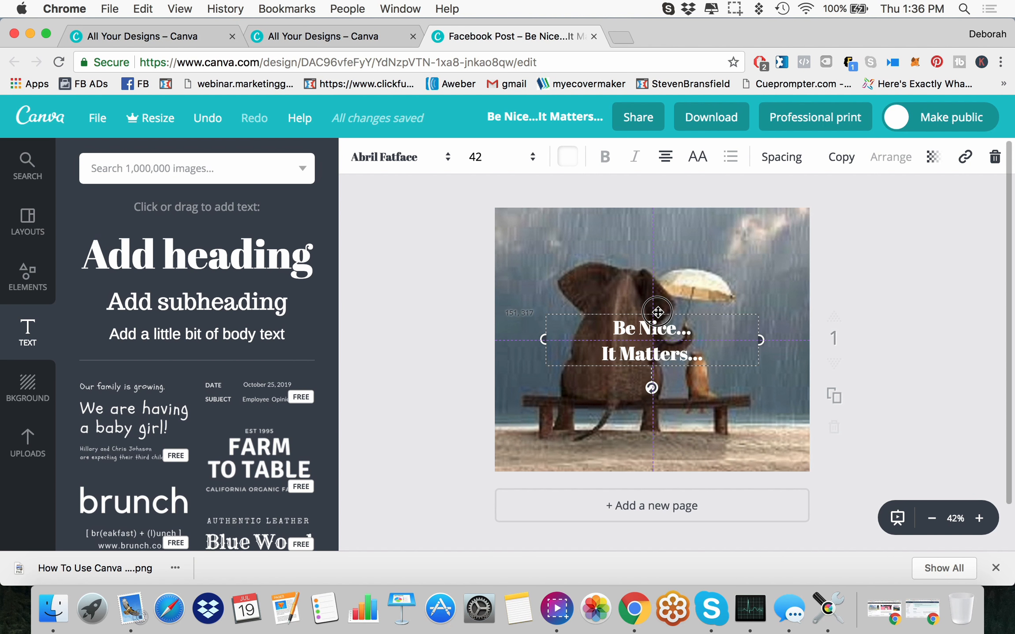
left_click_drag(657, 312, 657, 303)
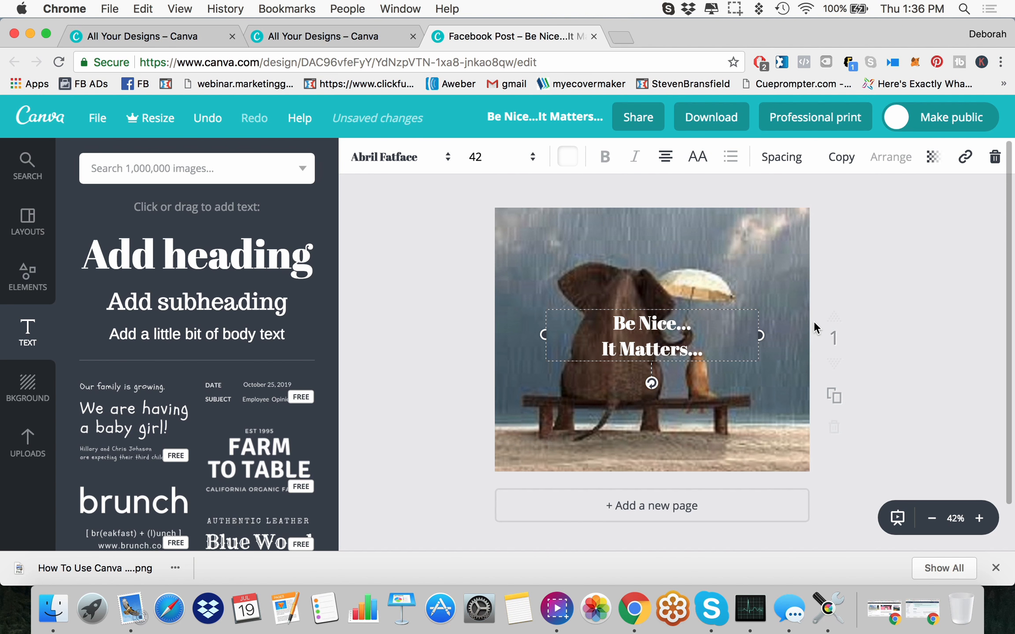
left_click_drag(652, 319, 661, 415)
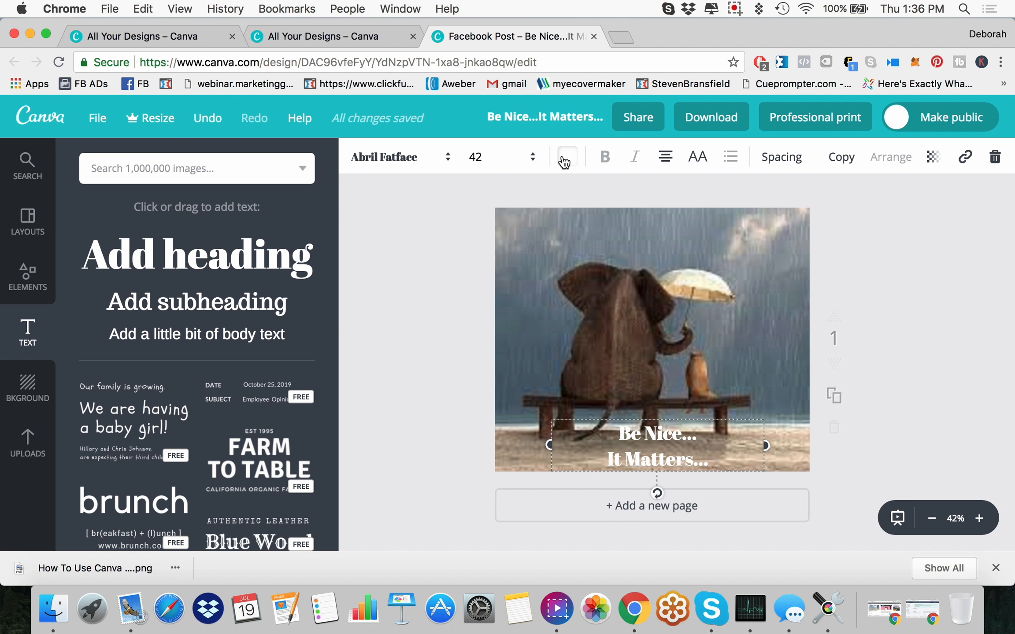
Step: Set the heading's text colour to black
left_click(536, 162)
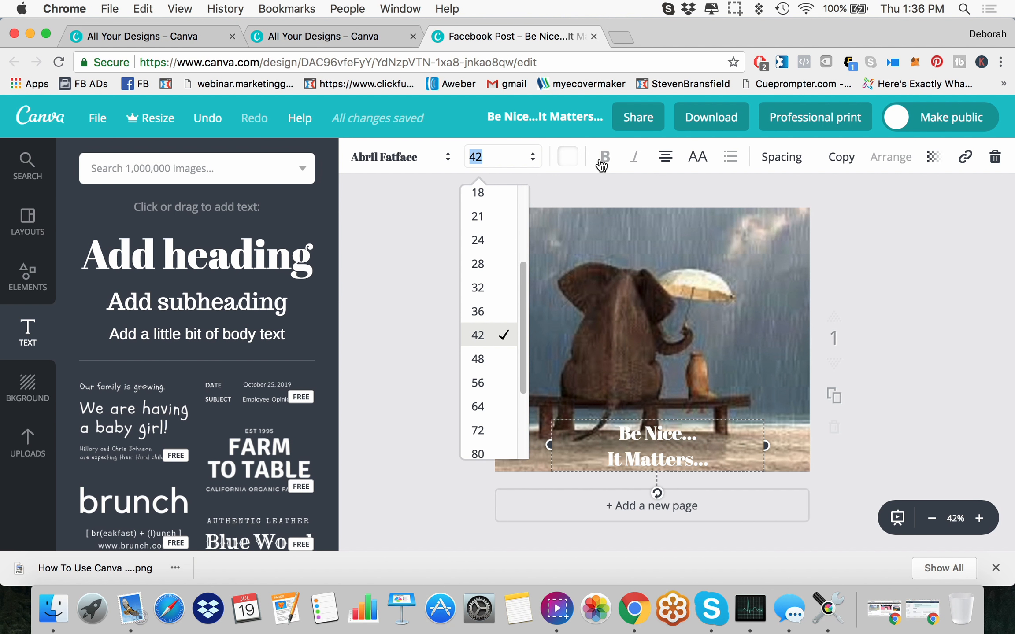
left_click(573, 158)
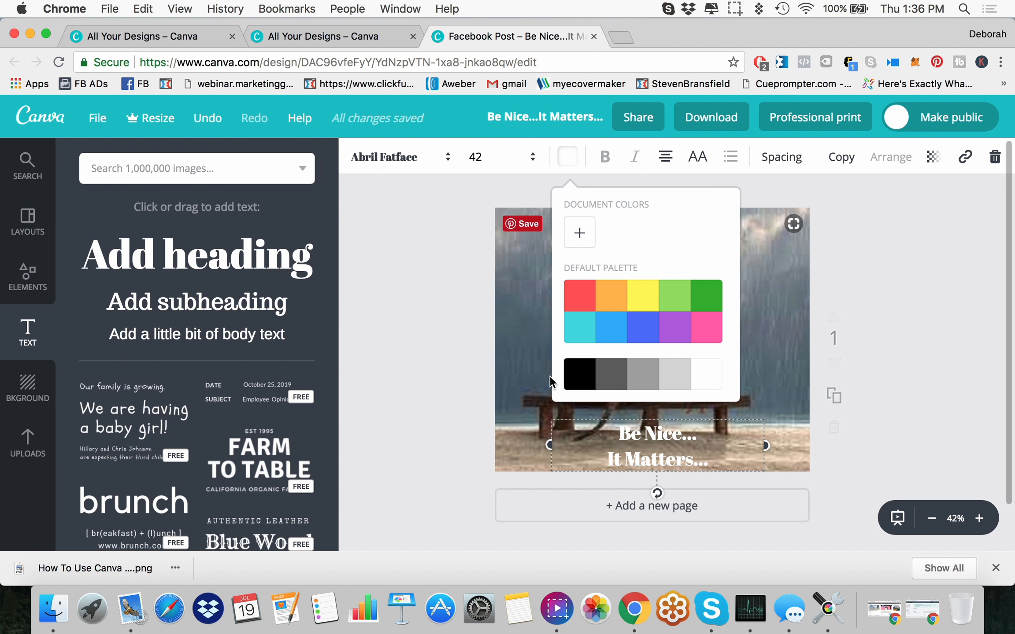
left_click(579, 382)
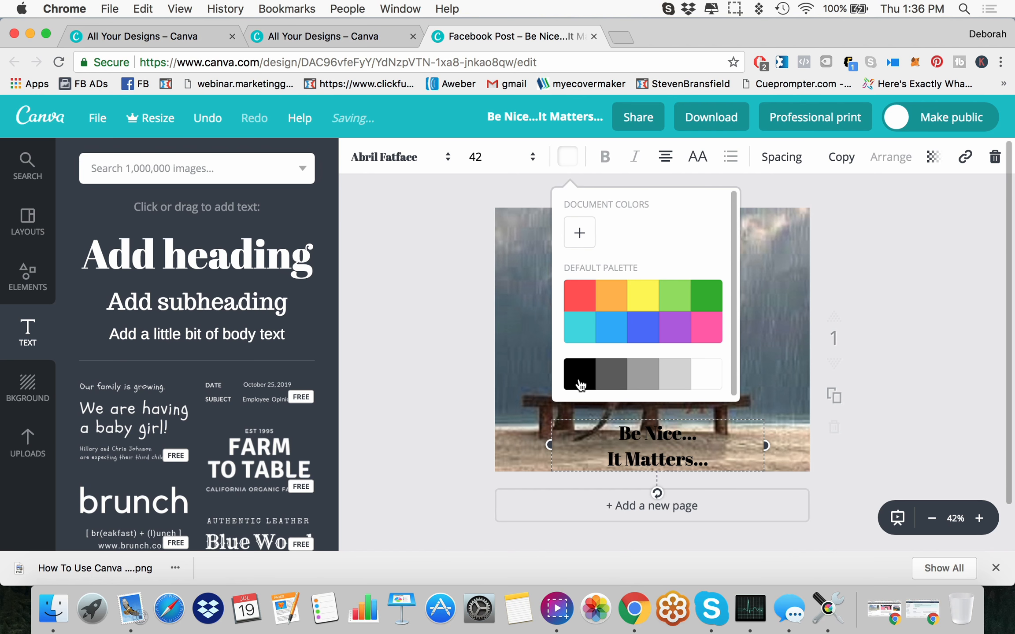
left_click(470, 369)
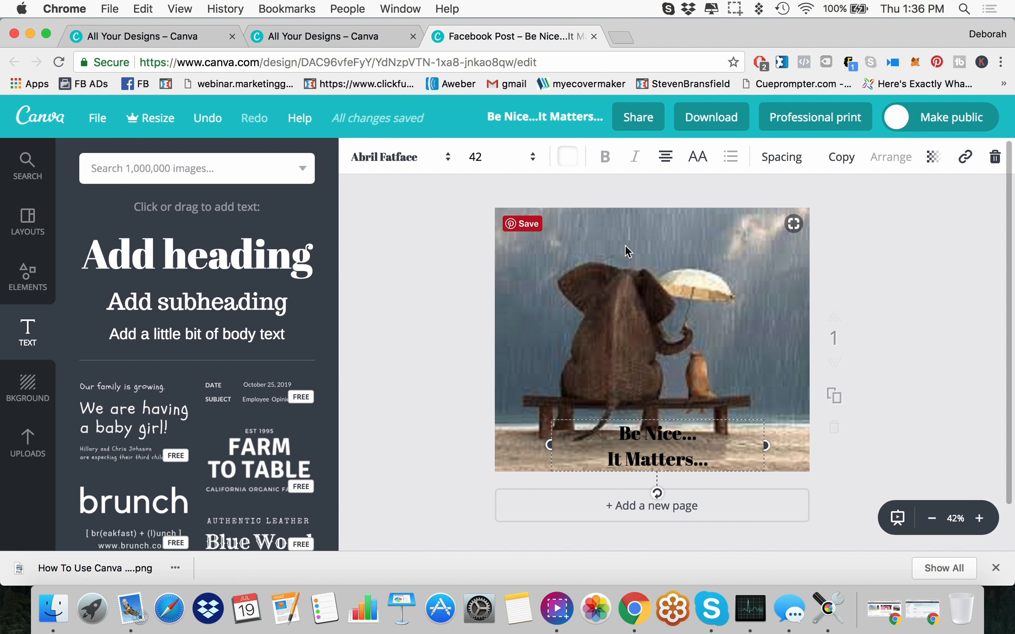
Step: Set the heading's text colour to red and darken it to the custom shade c64747
left_click(567, 157)
left_click(580, 311)
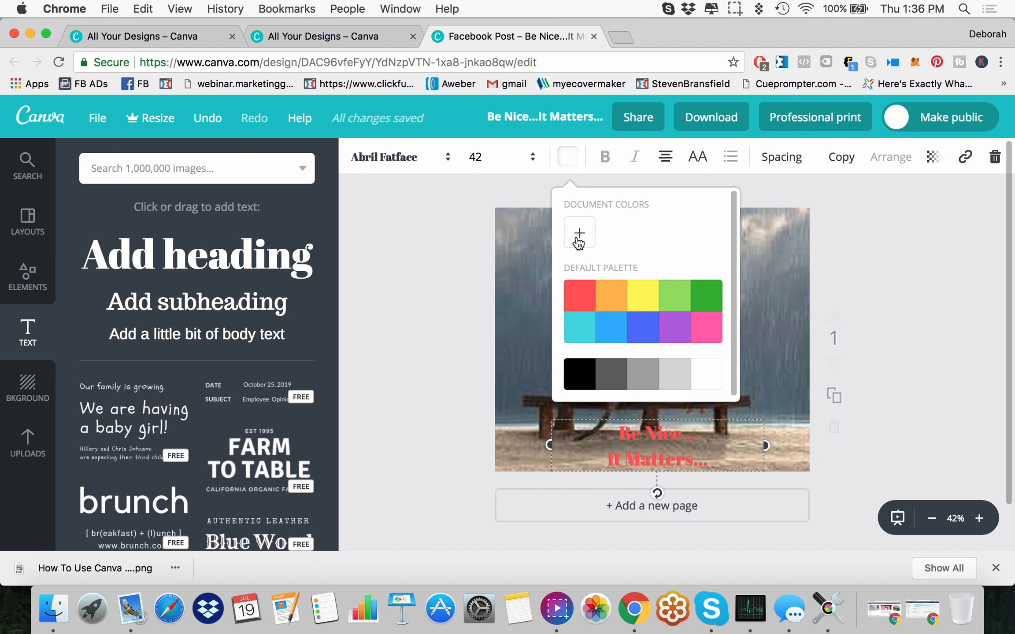
left_click(663, 458)
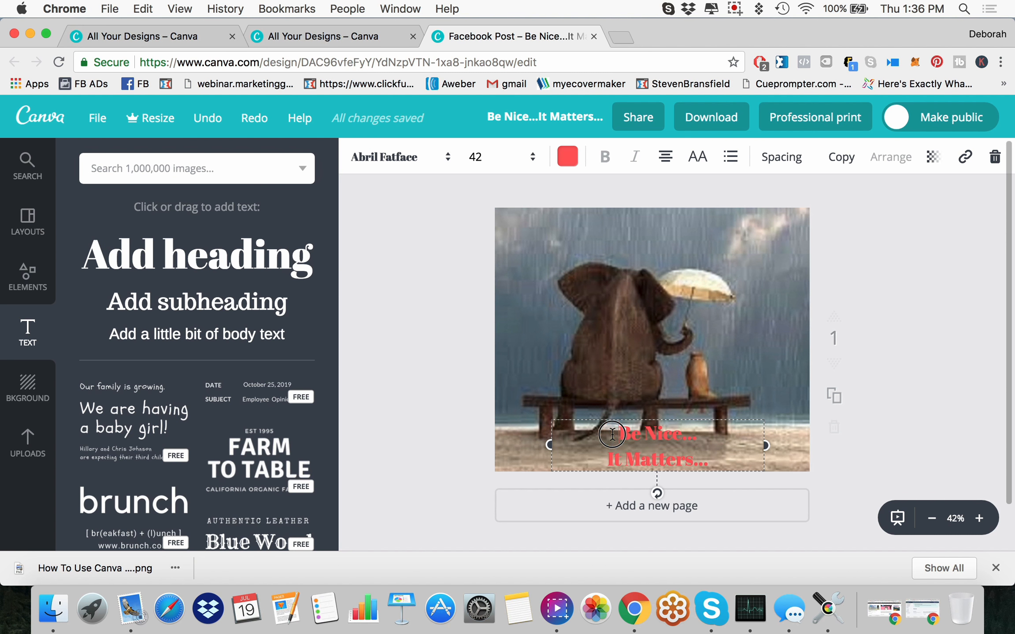
left_click(567, 157)
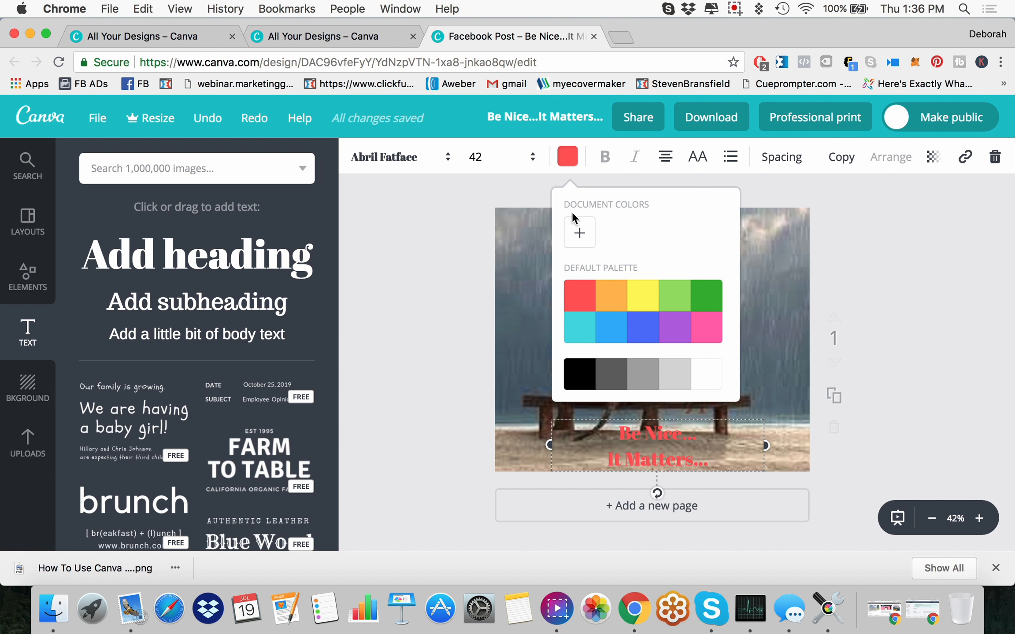
left_click(579, 237)
left_click_drag(597, 418, 629, 423)
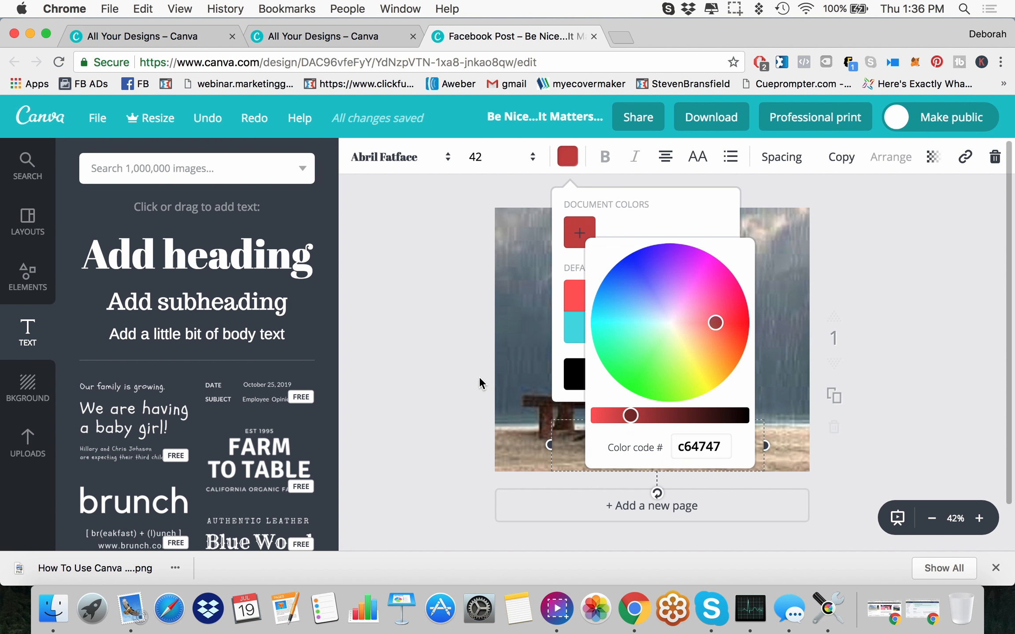
left_click(481, 372)
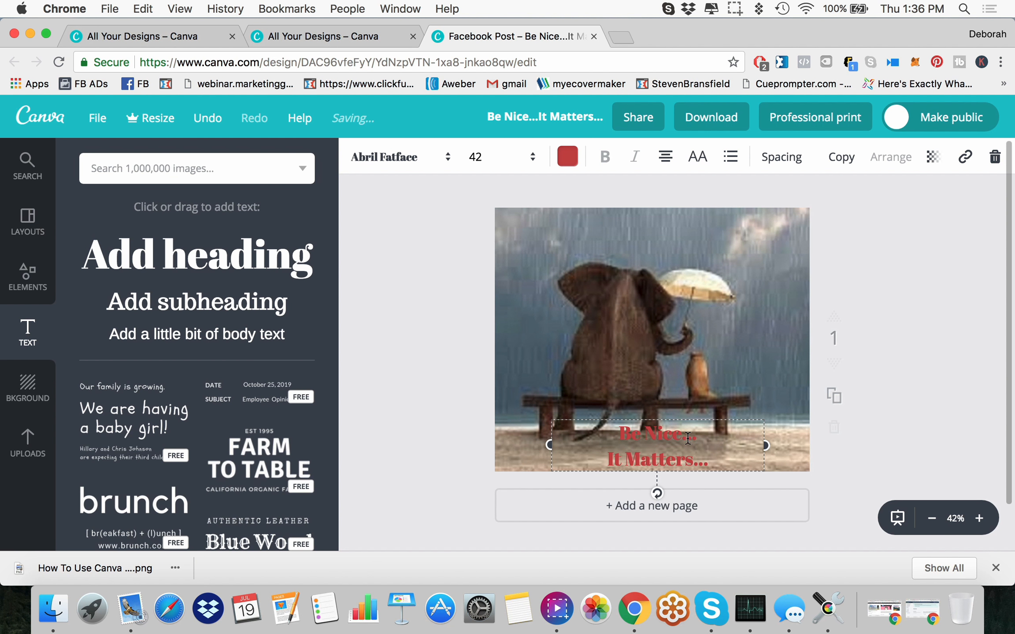
Step: Set the heading's text colour to yellow from the default palette
left_click(568, 160)
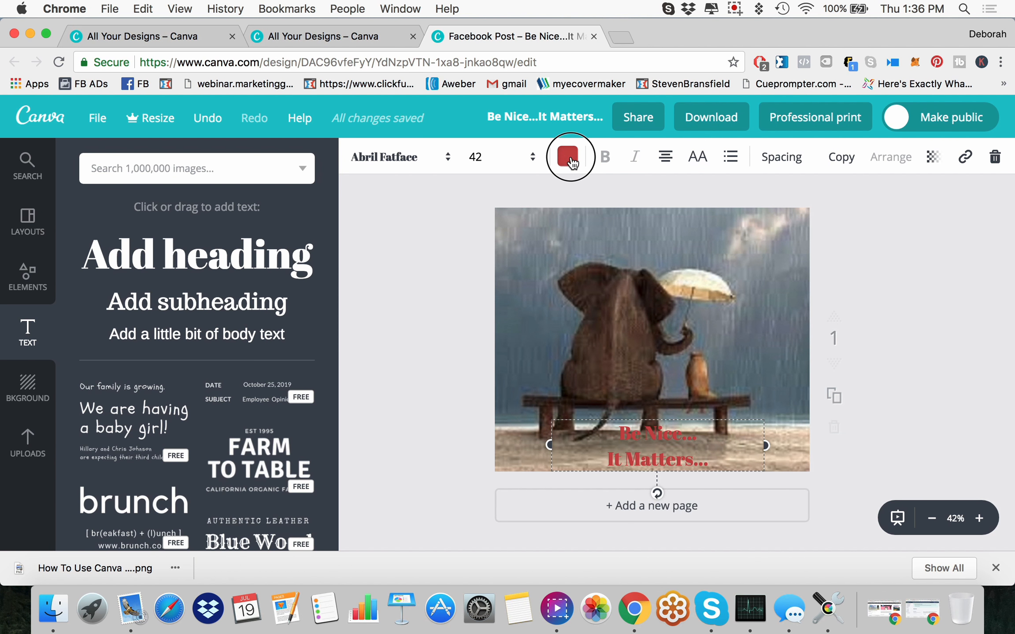
left_click(647, 292)
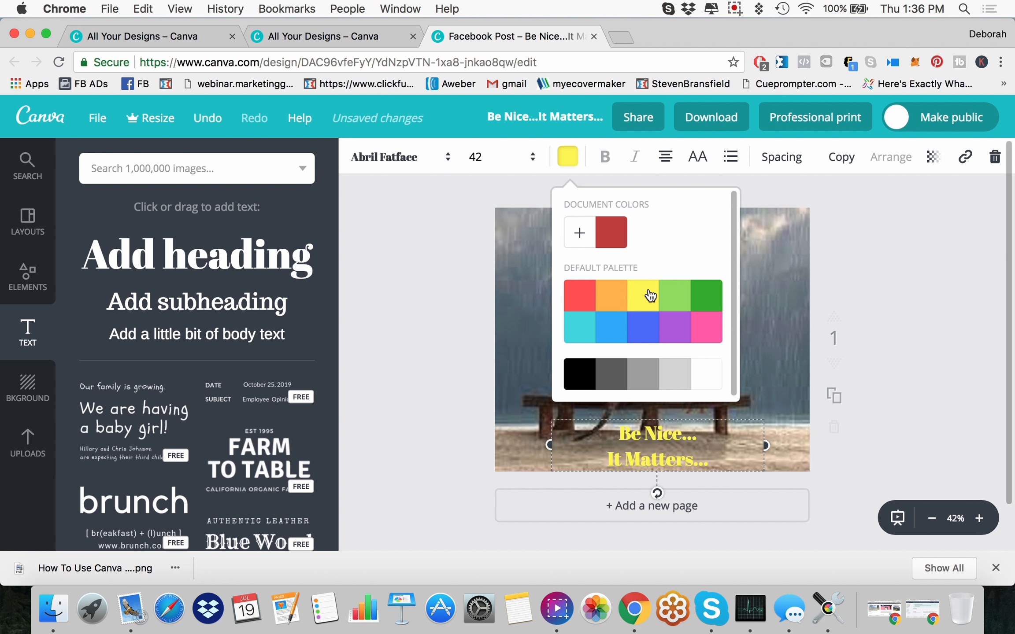
left_click(470, 236)
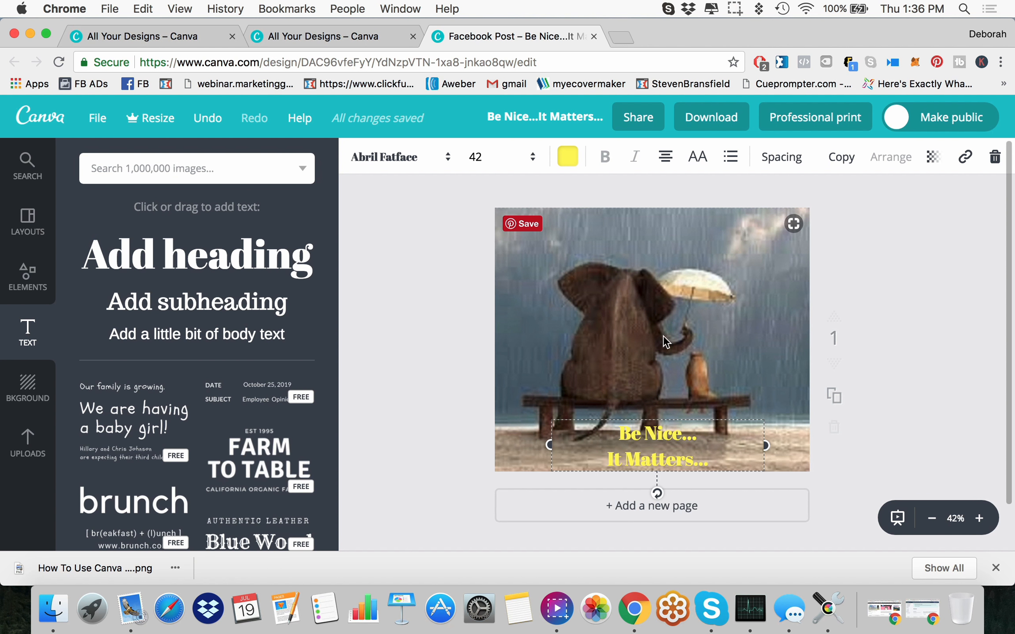
Step: Keep the heading's transparency at 100 and set the background photo's transparency to 79
left_click(934, 159)
mouse_move(903, 205)
left_mouse_down()
mouse_move(852, 214)
mouse_move(916, 214)
left_mouse_up()
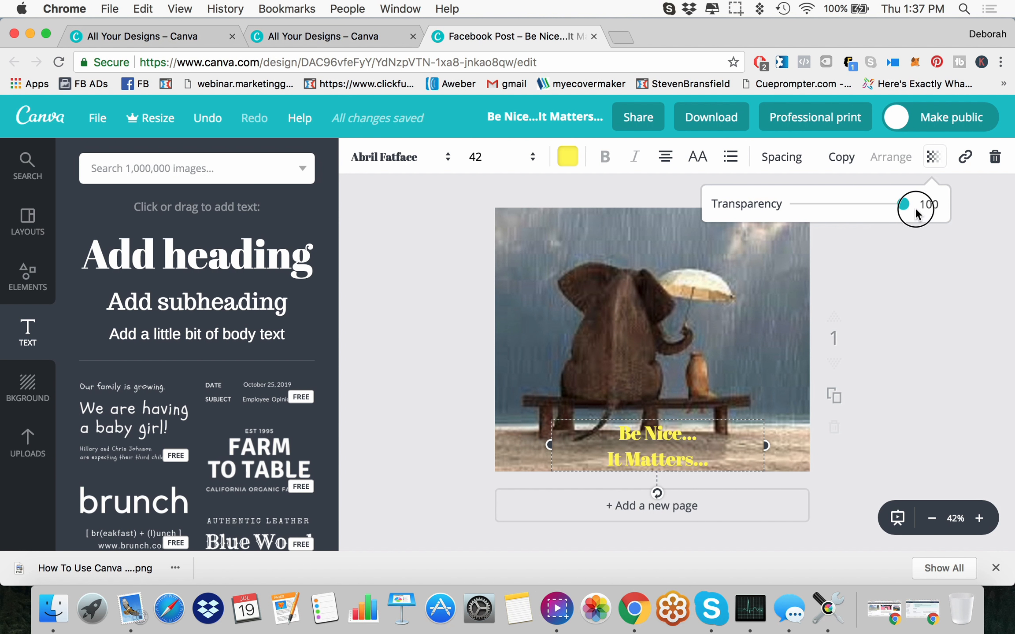
left_click(665, 307)
left_click(643, 281)
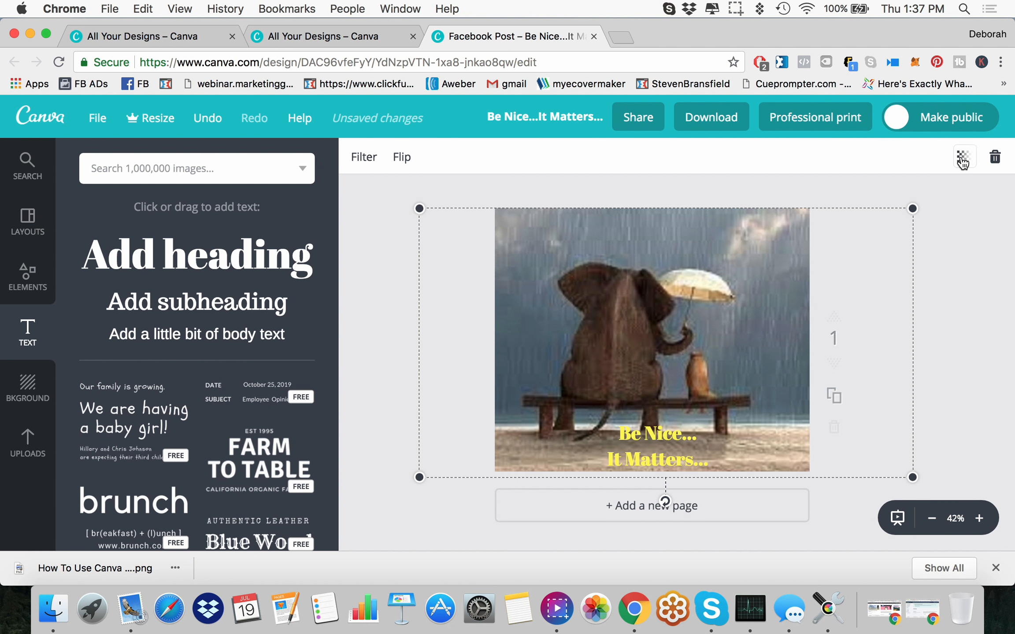
left_click(963, 162)
left_click_drag(937, 205, 912, 212)
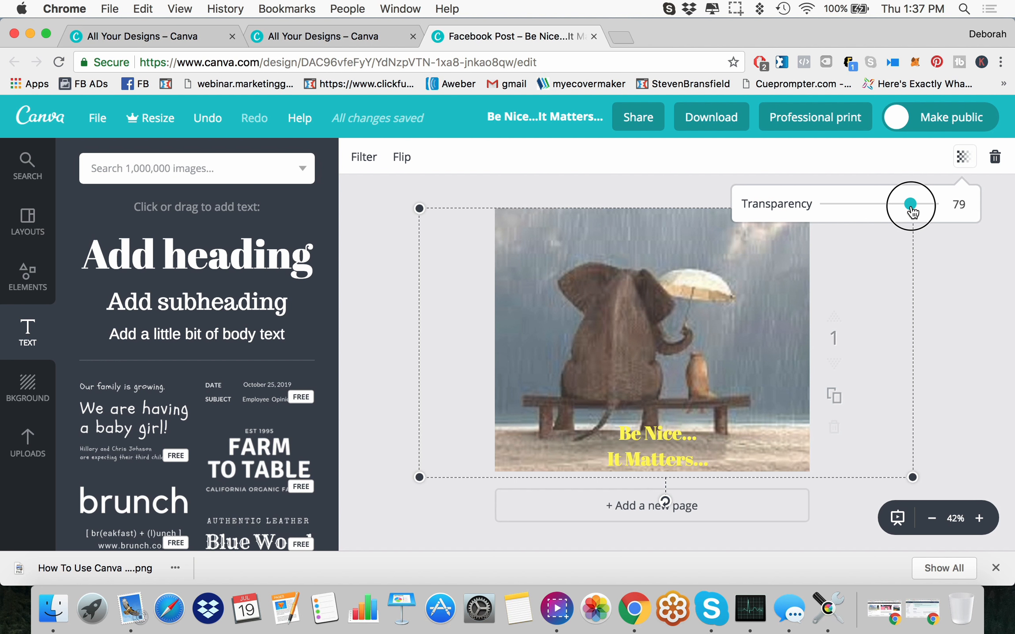
left_click_drag(912, 212, 910, 204)
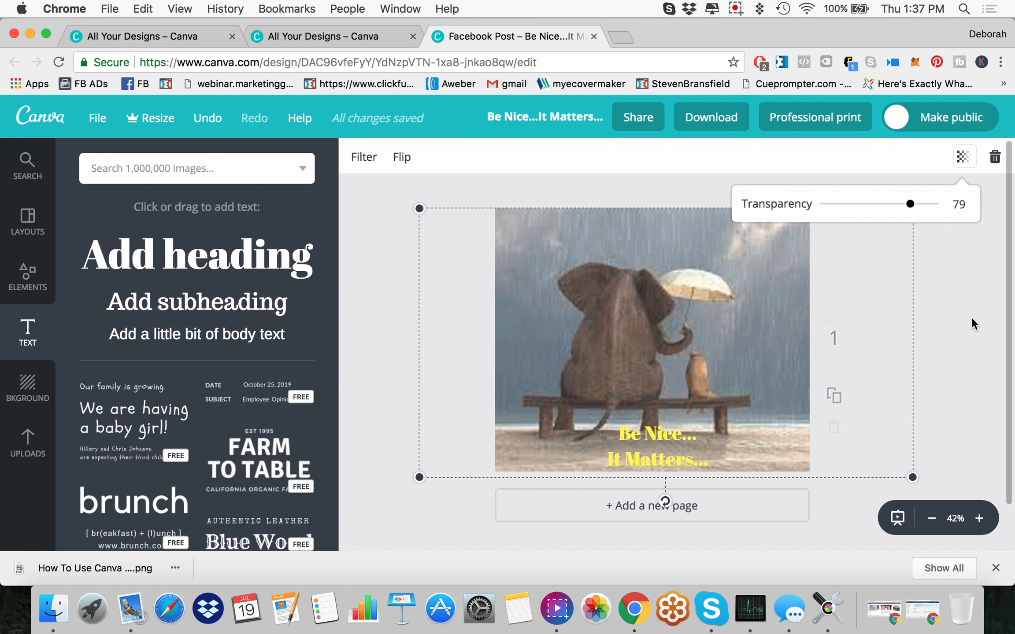
left_click(952, 321)
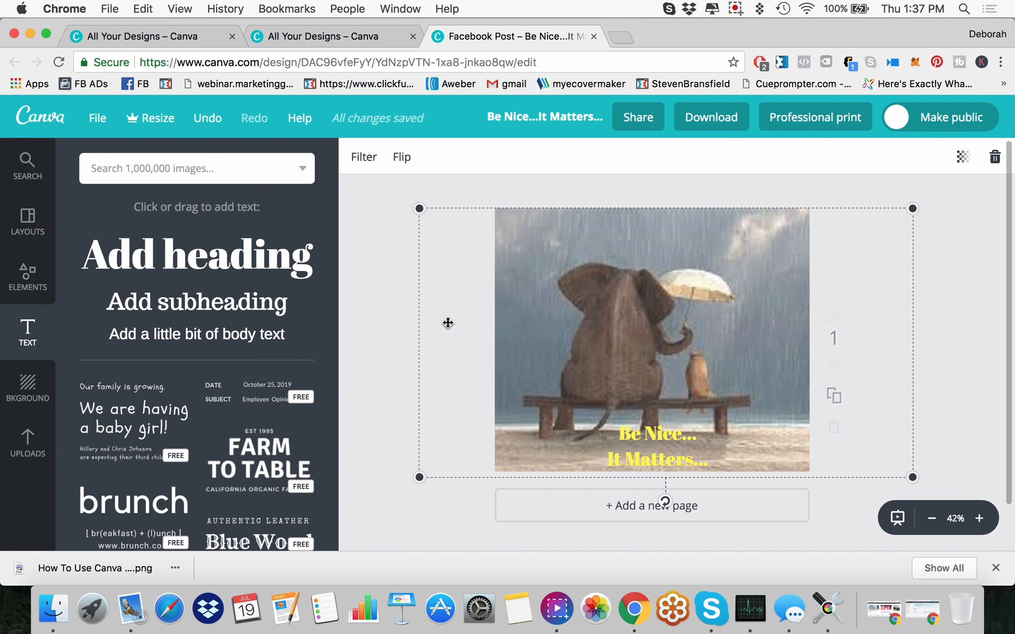
Step: Move the heading from the sand up to the sky above the umbrella
left_click(372, 333)
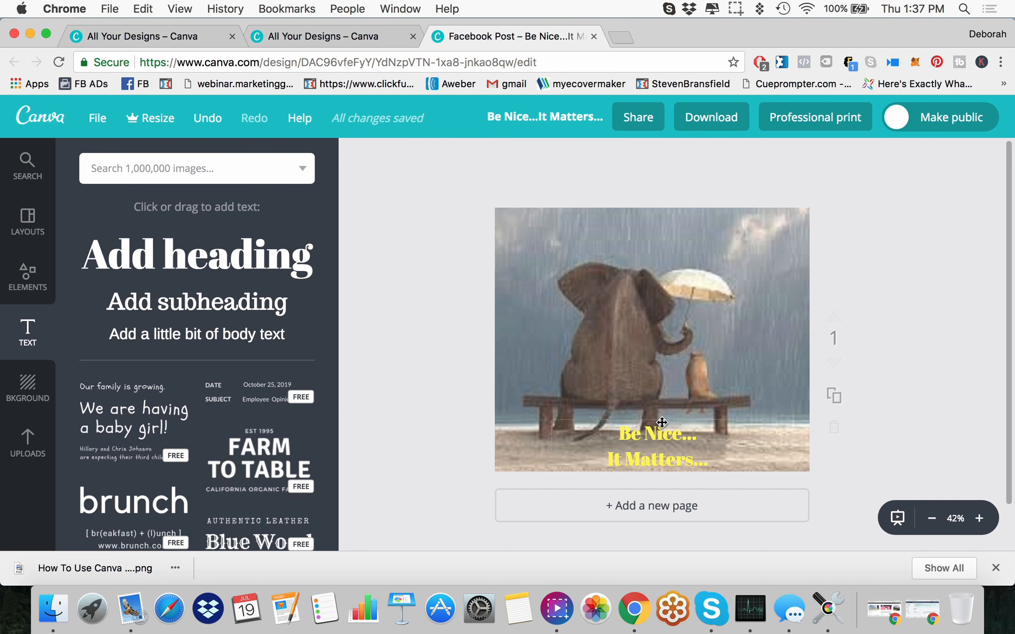
left_click_drag(661, 422, 736, 217)
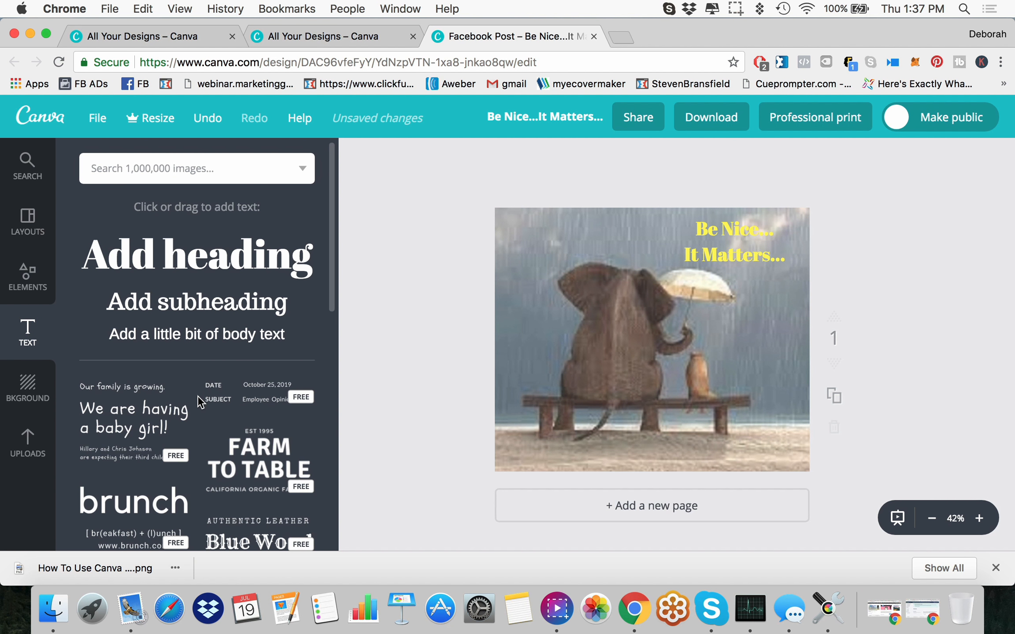
Step: Find the personal name logo with the "Internet Marketing Consultant" tagline among the uploaded images and add it to the design
left_click(27, 440)
scroll(236, 405, "down", 5)
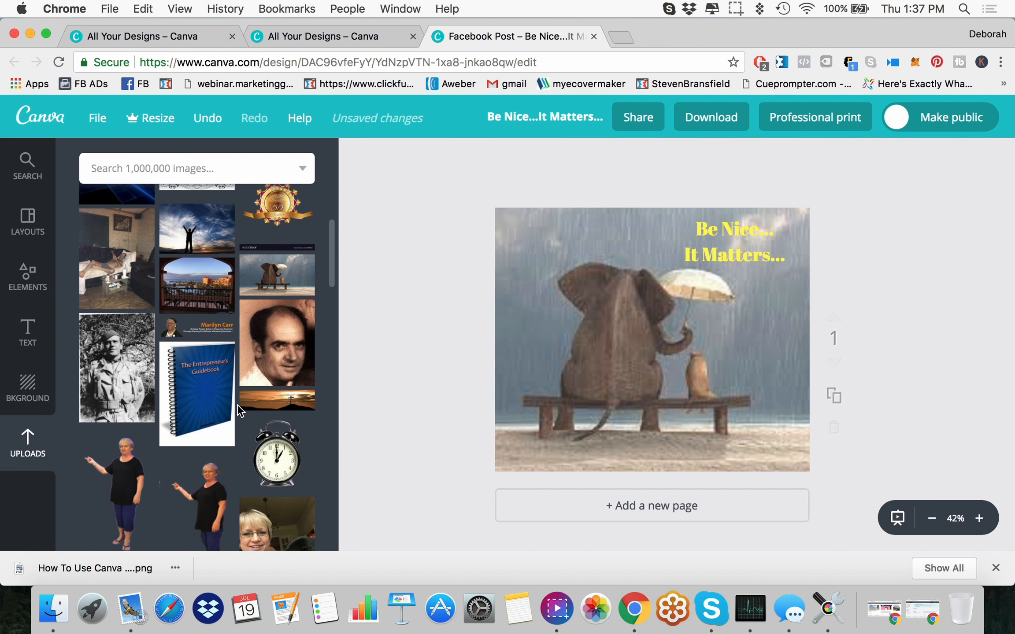
scroll(244, 411, "down", 8)
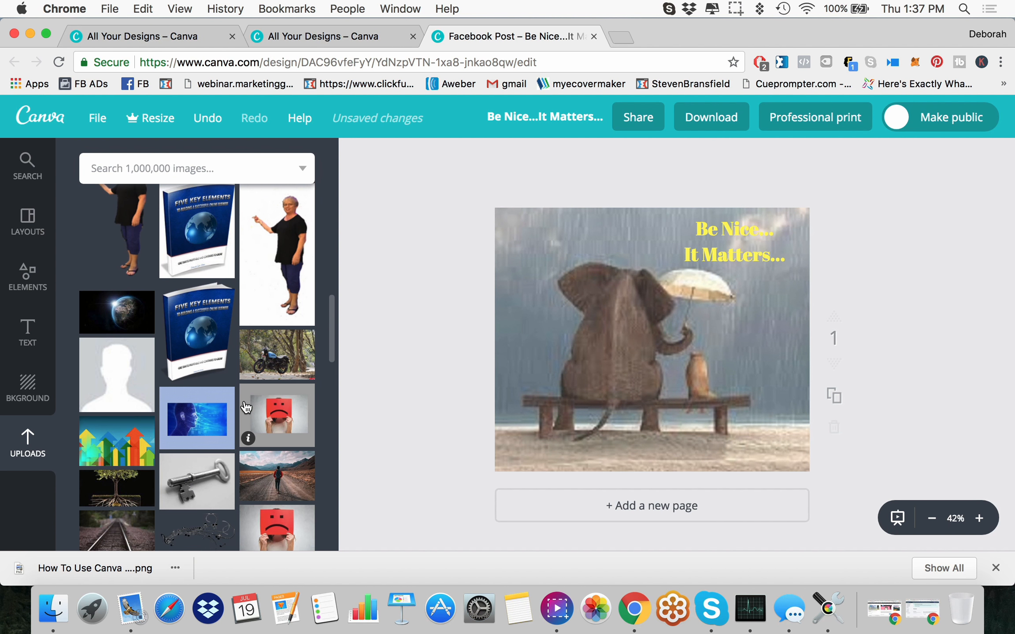
scroll(246, 407, "down", 10)
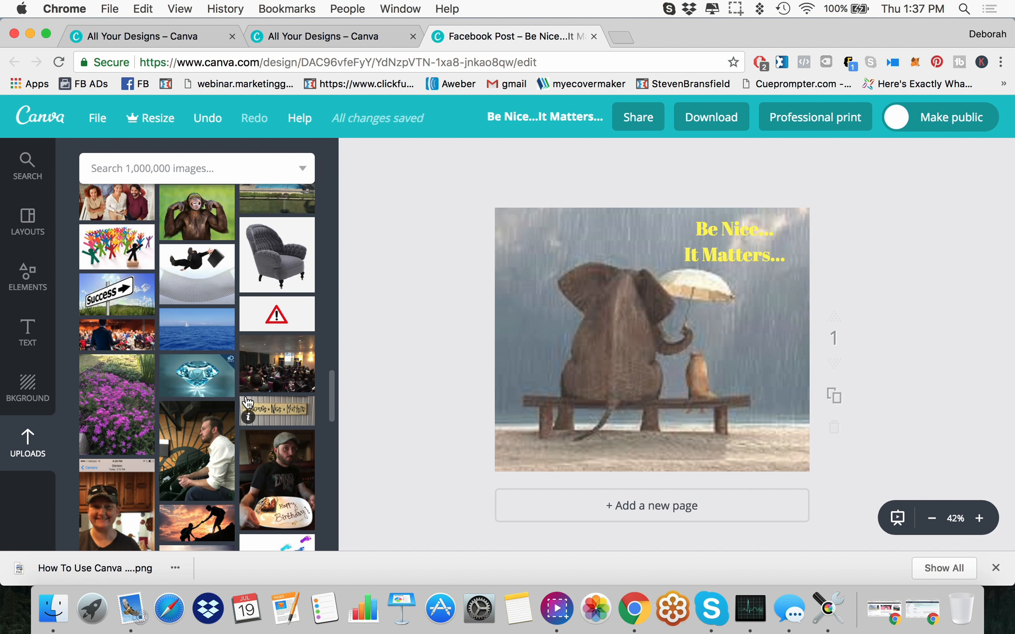
scroll(248, 402, "down", 10)
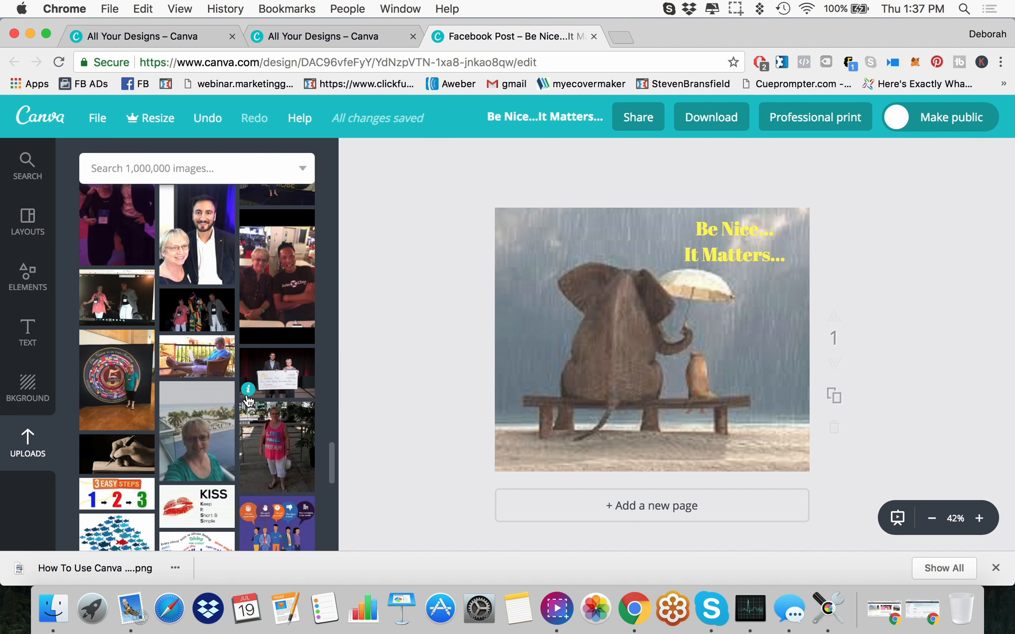
scroll(241, 410, "down", 10)
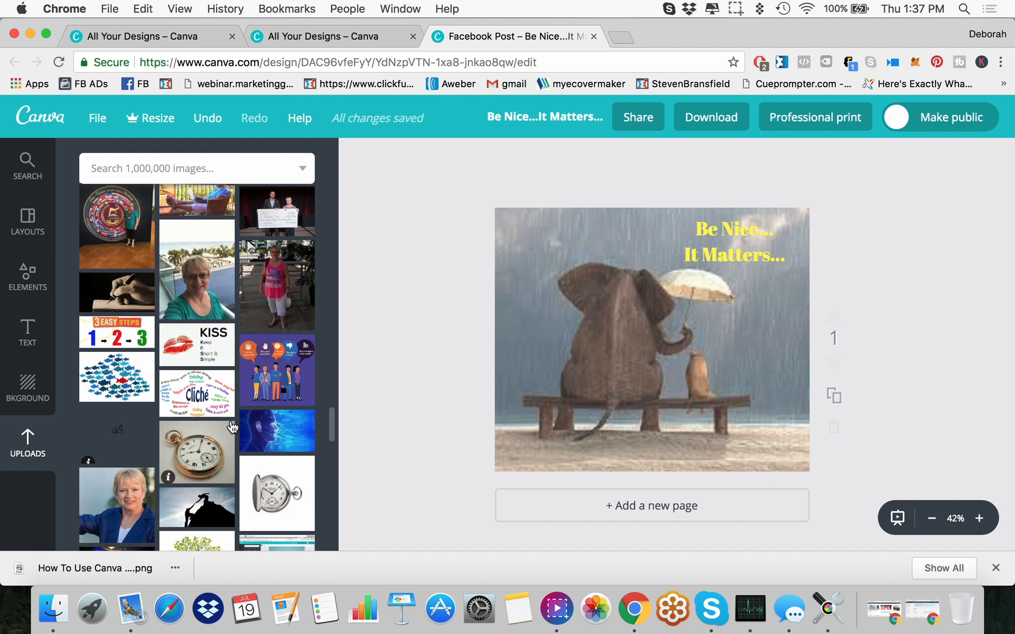
scroll(234, 424, "down", 5)
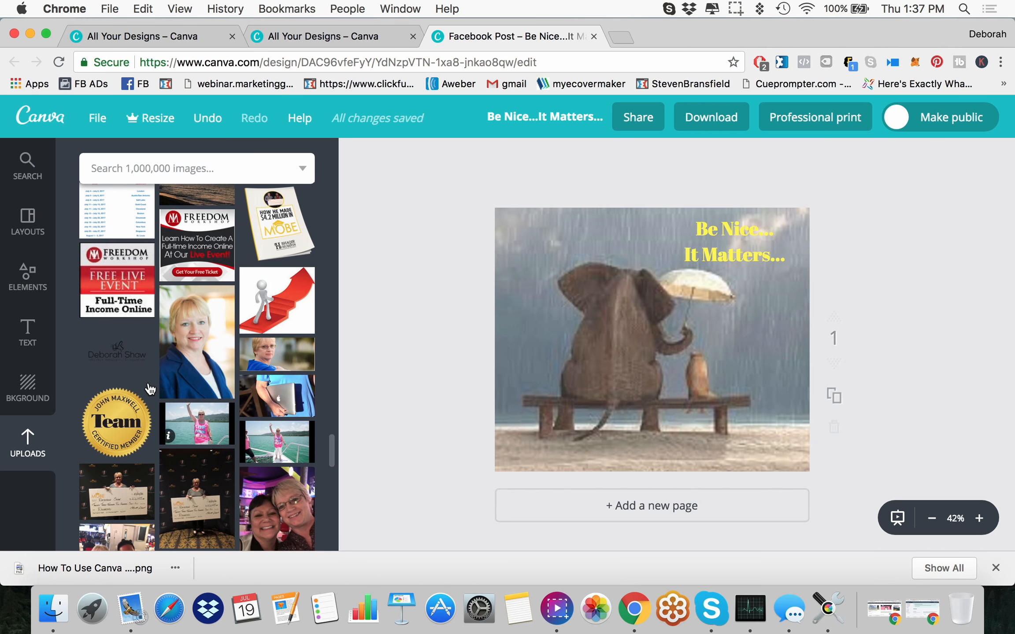
left_click(132, 362)
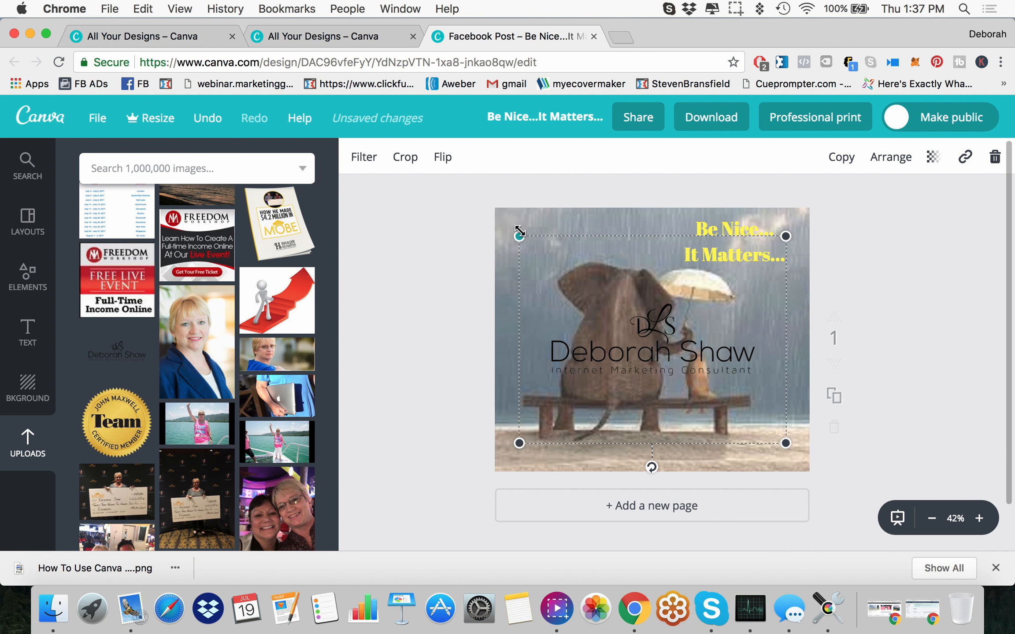
Step: Shrink the name logo and place it on the sand in the photo's lower-right corner
left_click_drag(519, 237, 674, 358)
left_click_drag(722, 392, 746, 437)
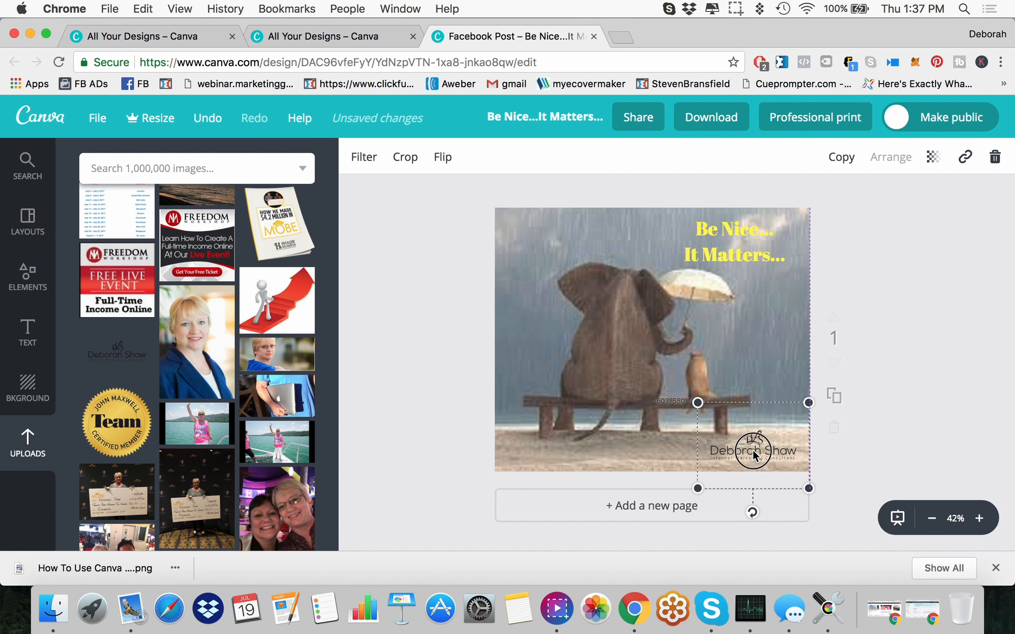
left_click(932, 459)
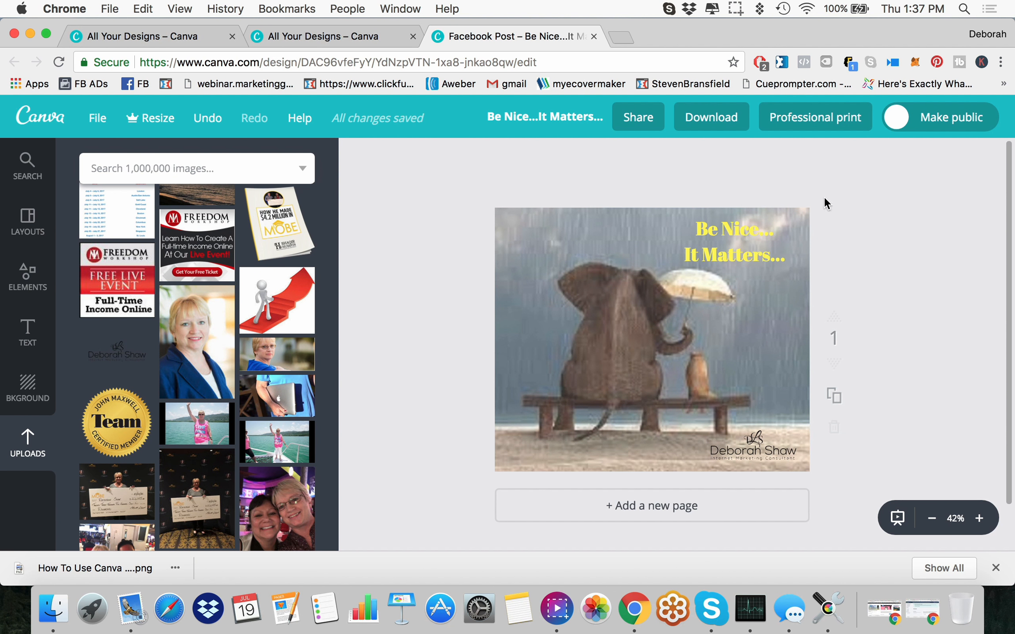
Step: Set the heading's text colour to the custom light green 7fff8a
left_click(726, 232)
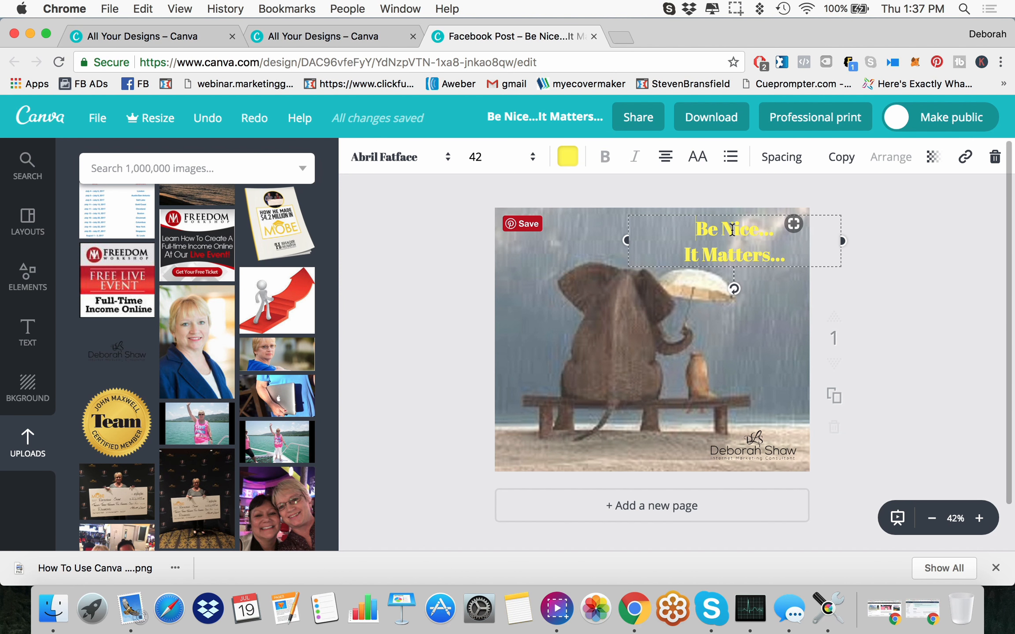
left_click(568, 157)
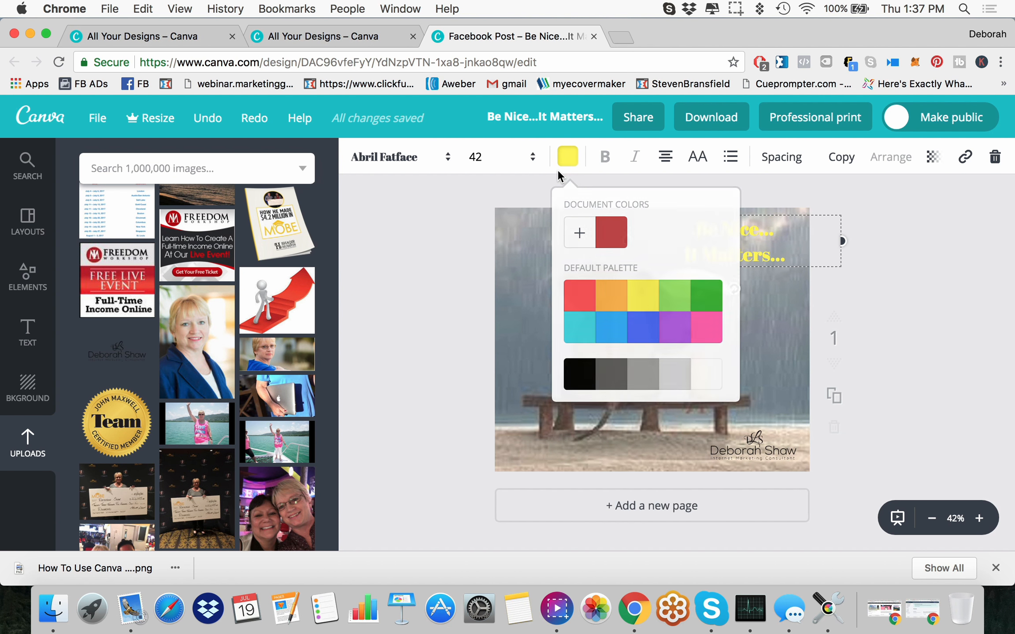
left_click(579, 232)
mouse_move(599, 417)
left_mouse_down()
mouse_move(616, 416)
mouse_move(598, 416)
left_mouse_up()
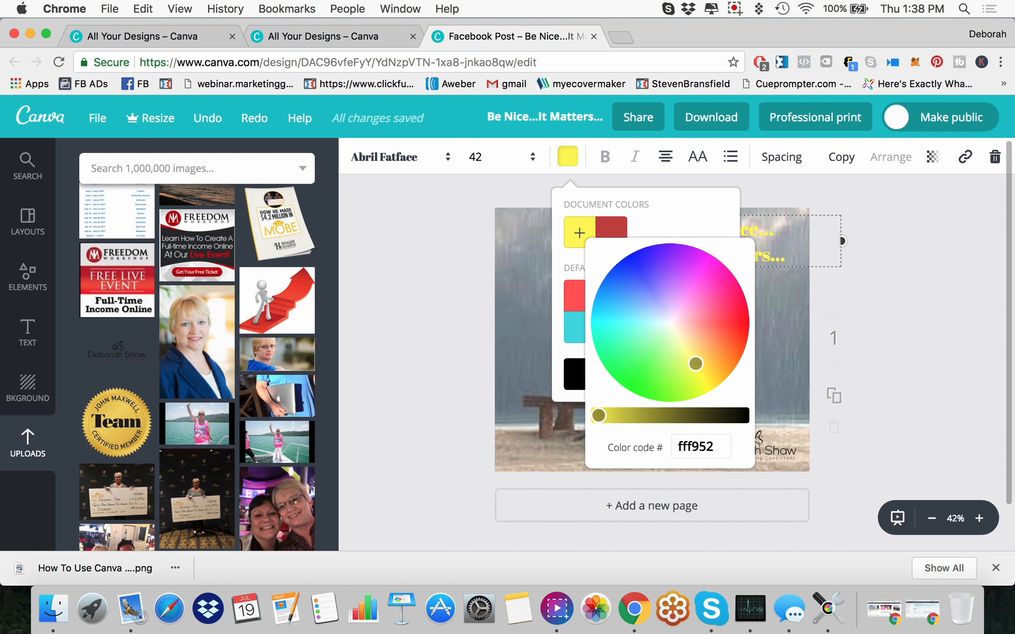
left_click_drag(695, 363, 649, 352)
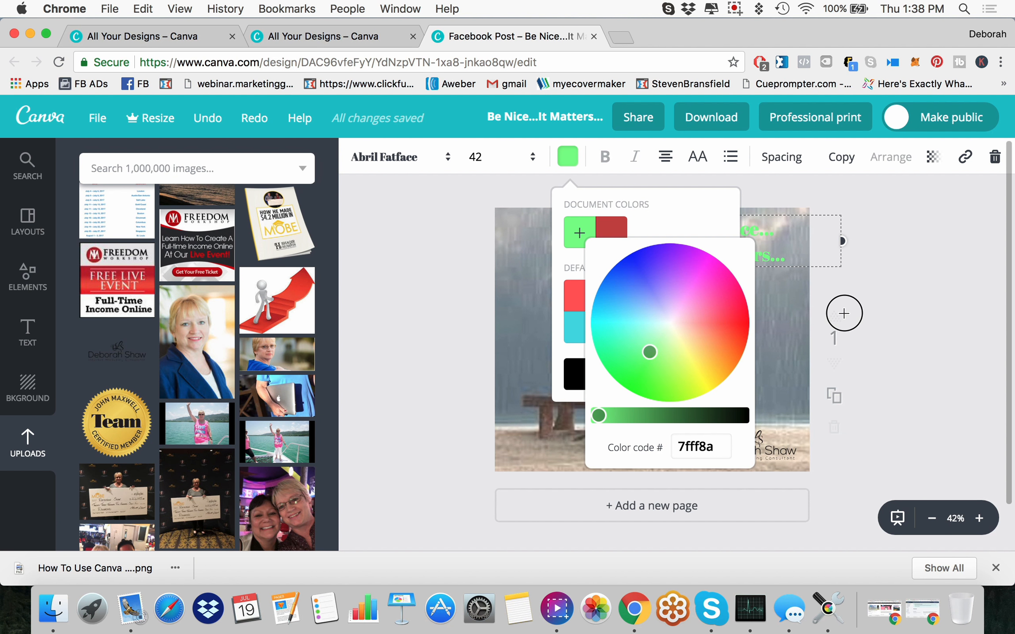
left_click(716, 208)
left_click(866, 298)
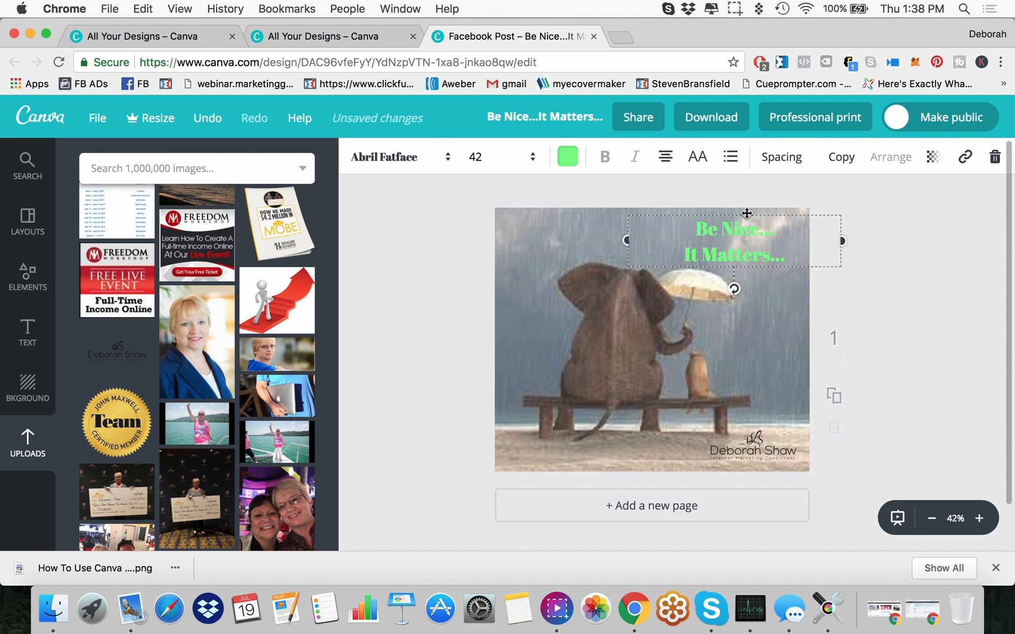
Step: Move the heading slightly left and up so its text box sits flush in the photo's upper-right corner
left_click_drag(746, 213, 715, 206)
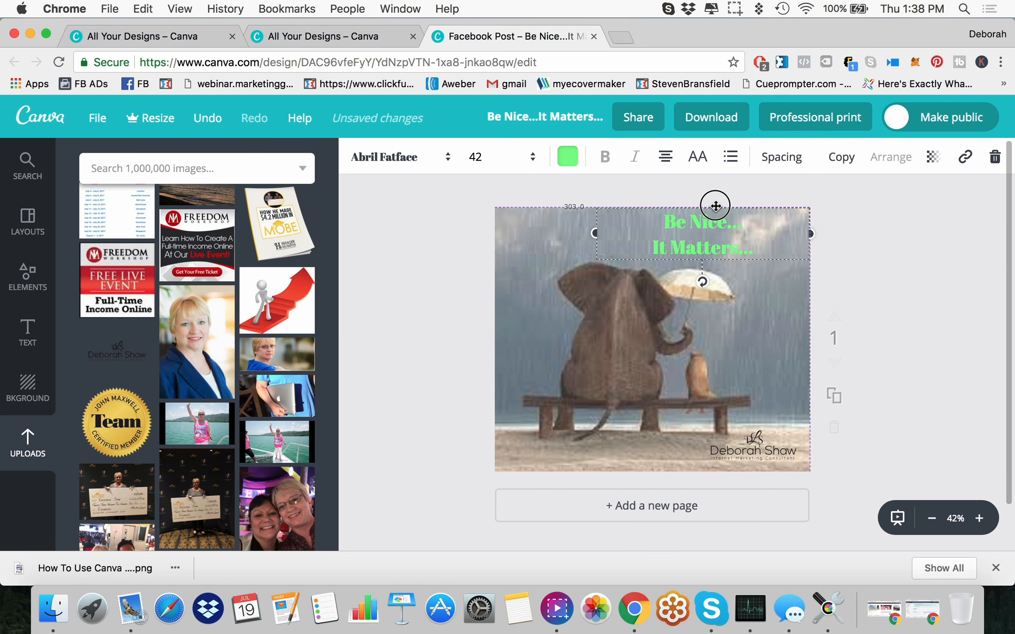
left_click(904, 242)
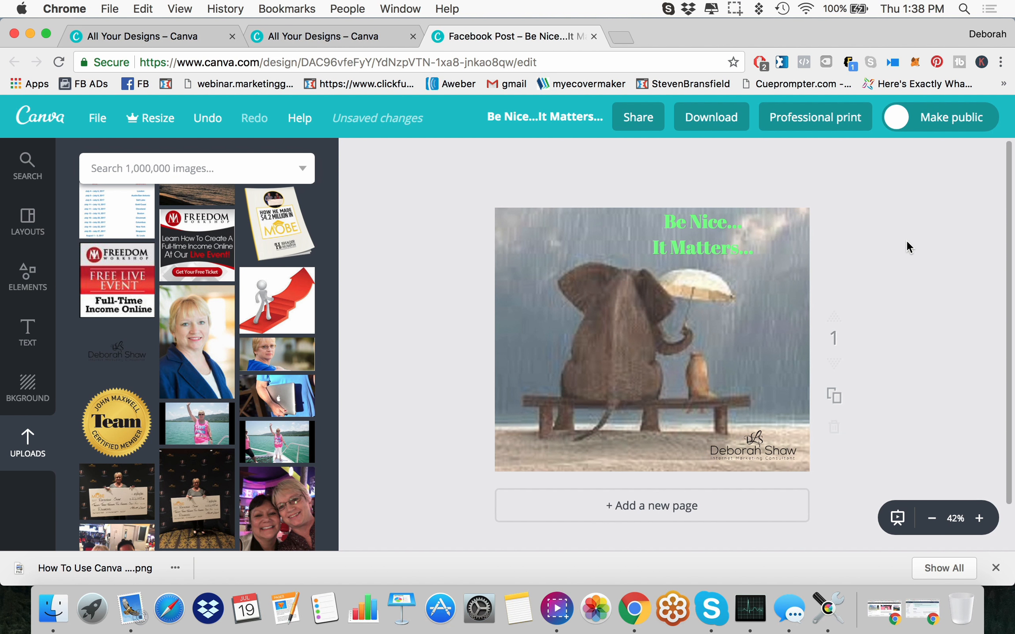
Step: Set the heading's text colour to the dark blue of the default palette
left_click(696, 223)
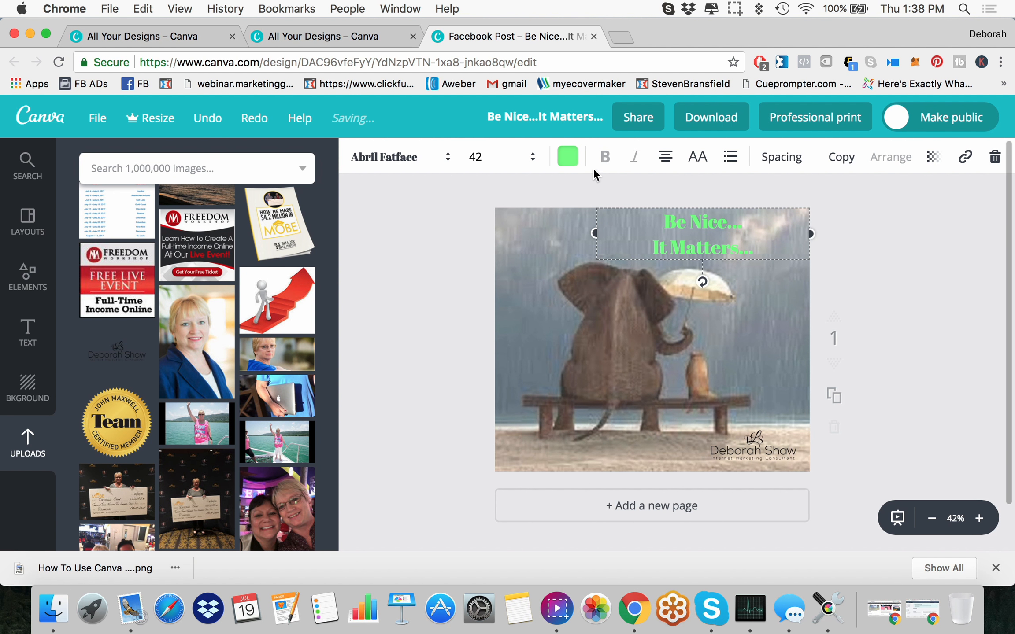
left_click(568, 160)
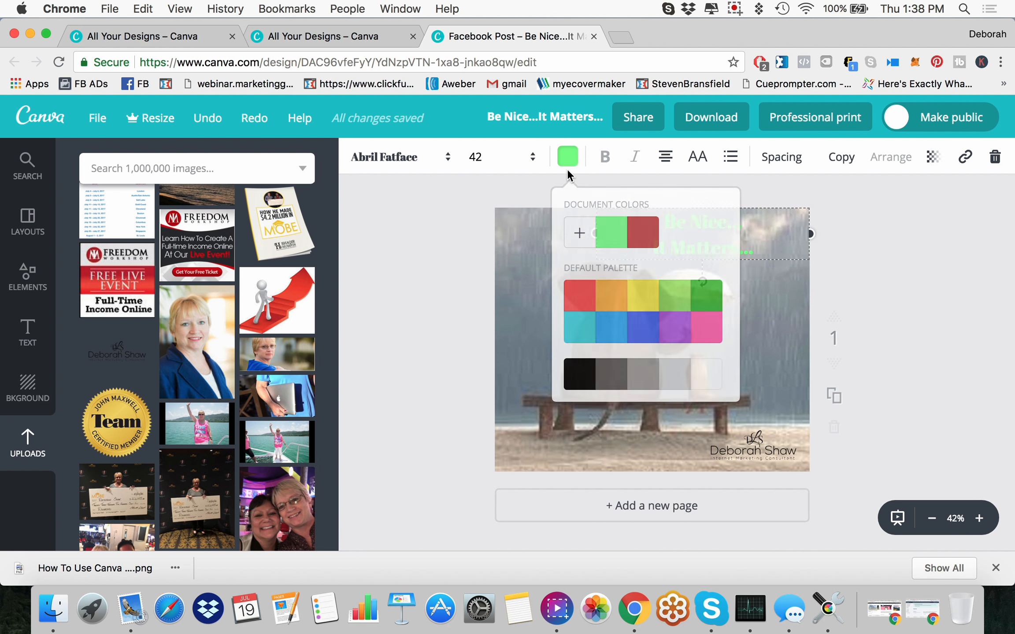
left_click(648, 335)
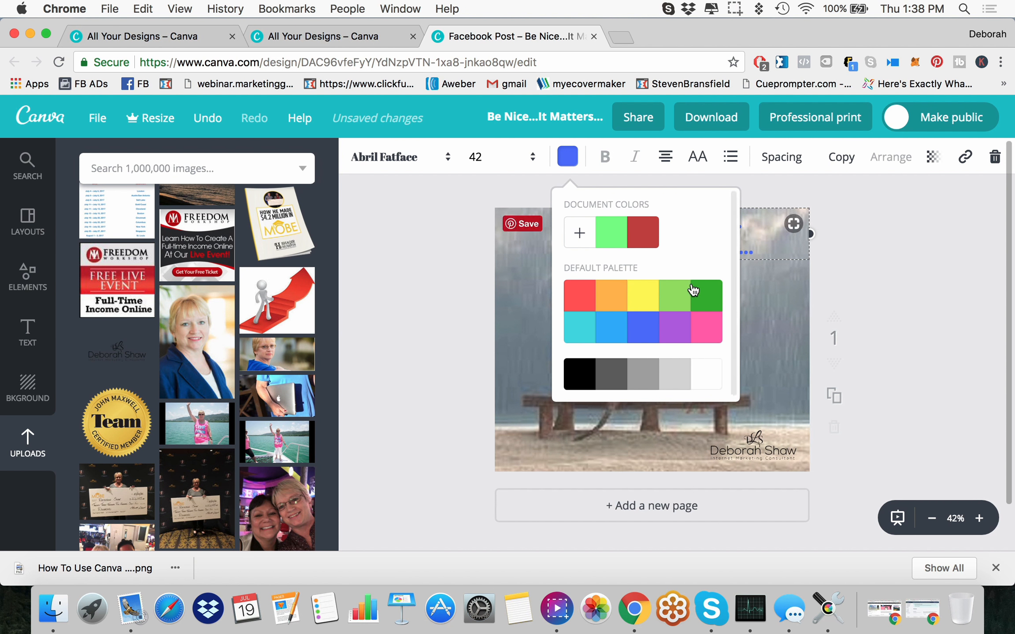
left_click(854, 295)
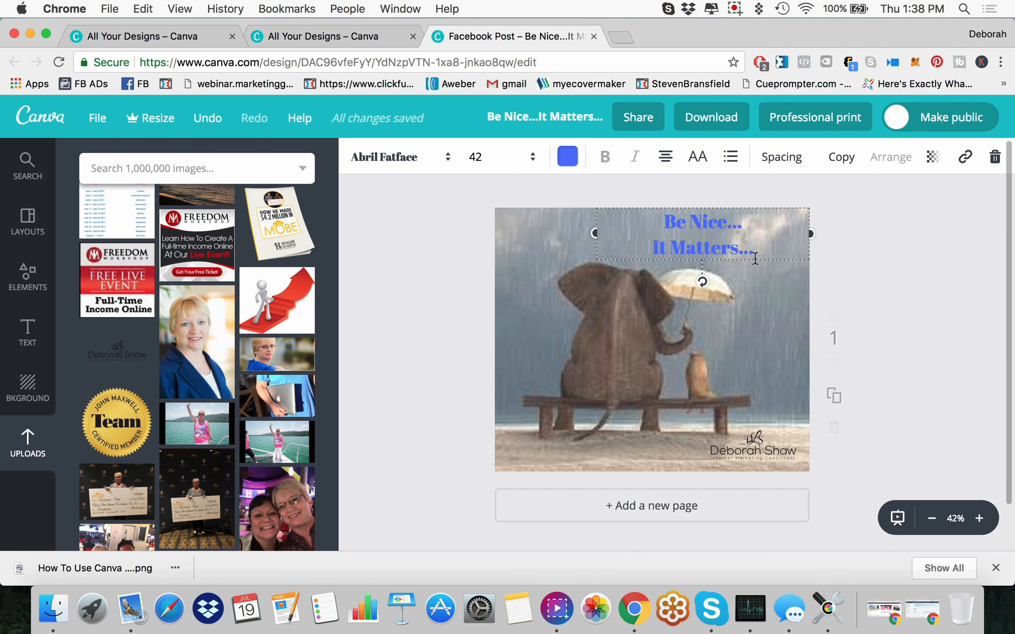
Step: Download the finished Facebook post design as a PNG and open Facebook in a new browser tab
left_click(702, 119)
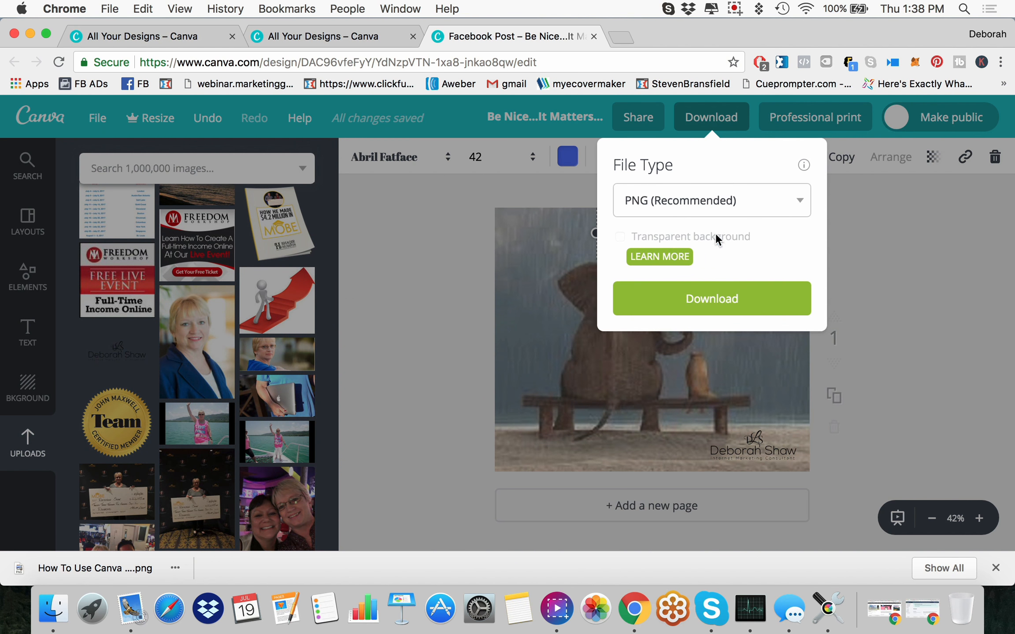
left_click(720, 309)
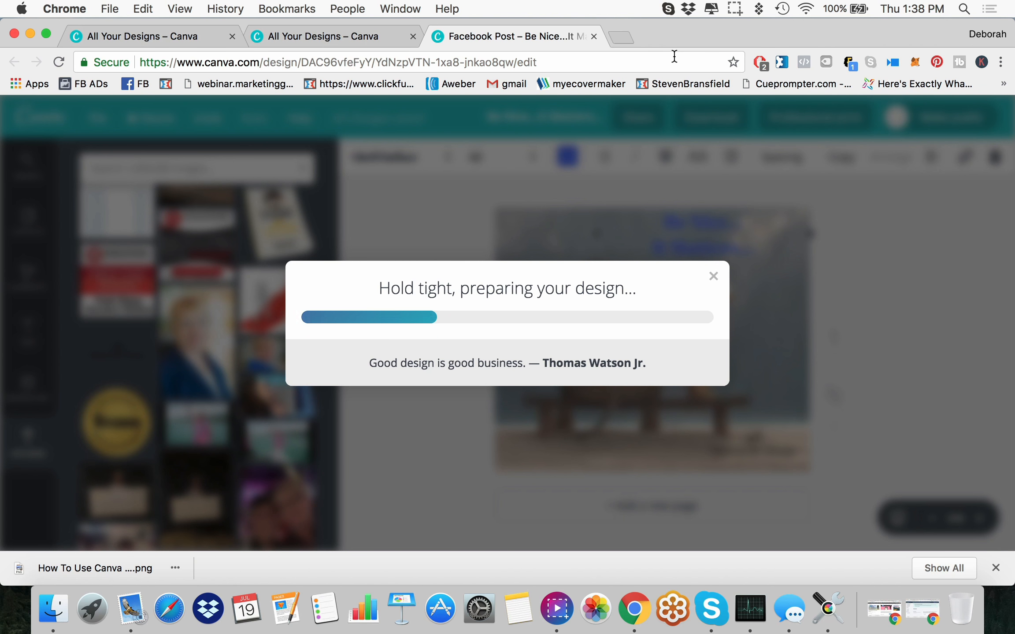
left_click(622, 37)
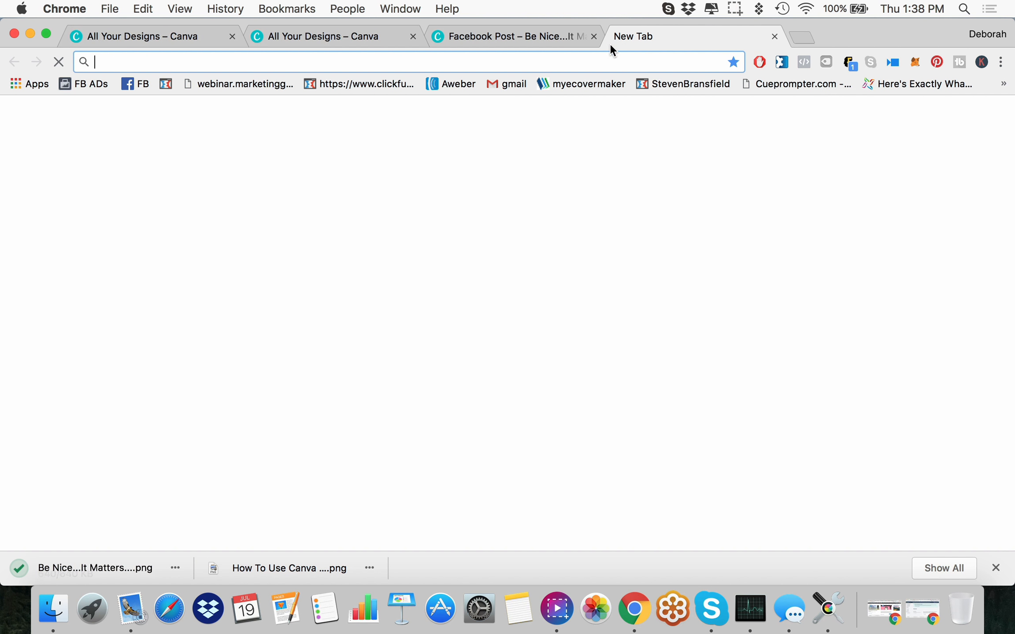
left_click(138, 85)
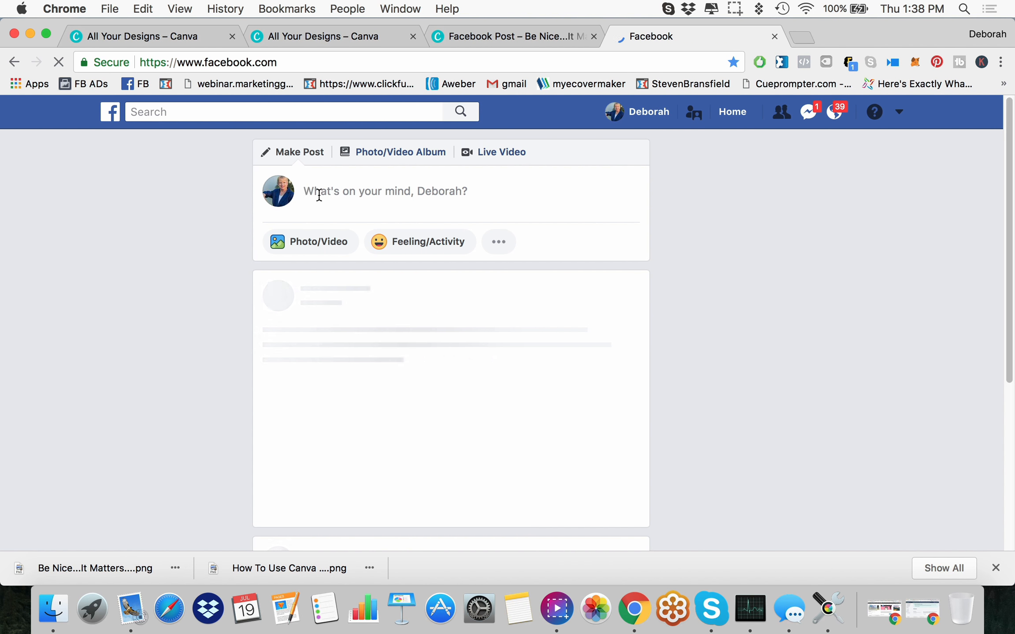
Step: Publish the downloaded "Be Nice...It Matters" PNG as a public News Feed post and close the open chat window
left_click(319, 195)
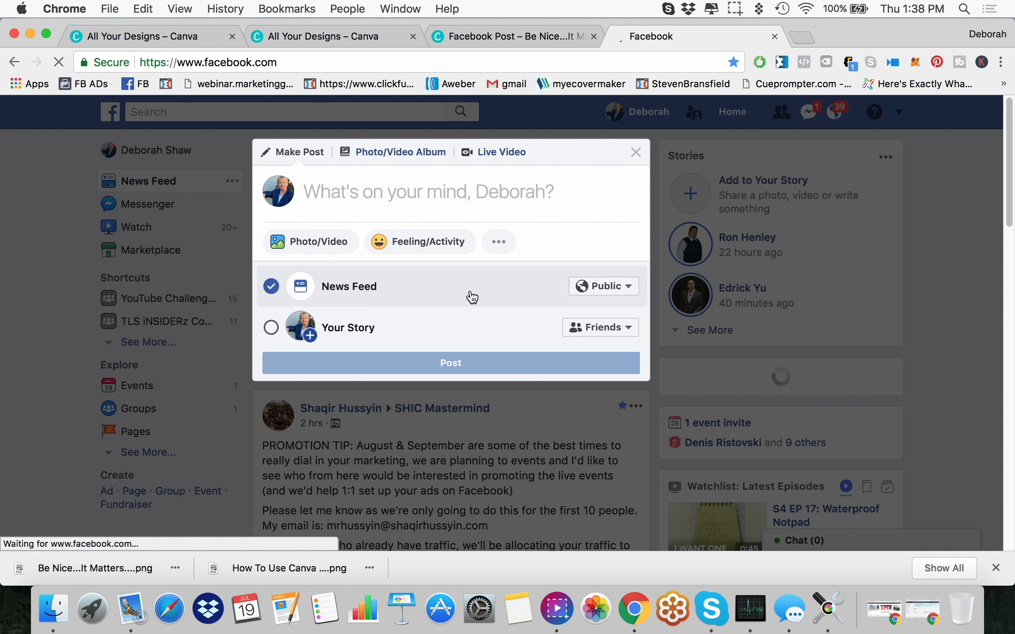
left_click_drag(94, 580, 426, 240)
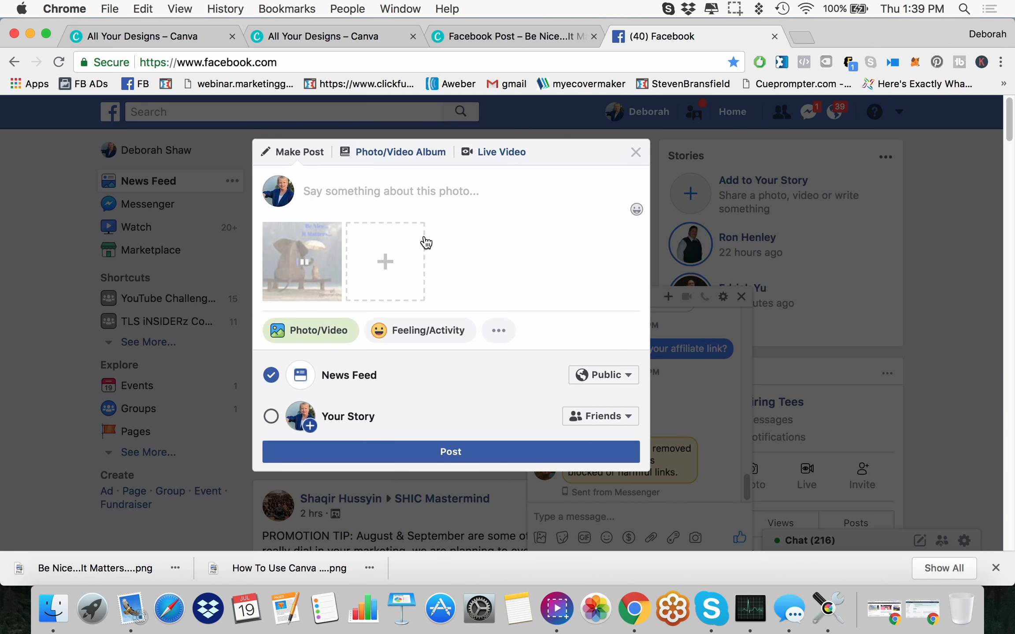
left_click(455, 455)
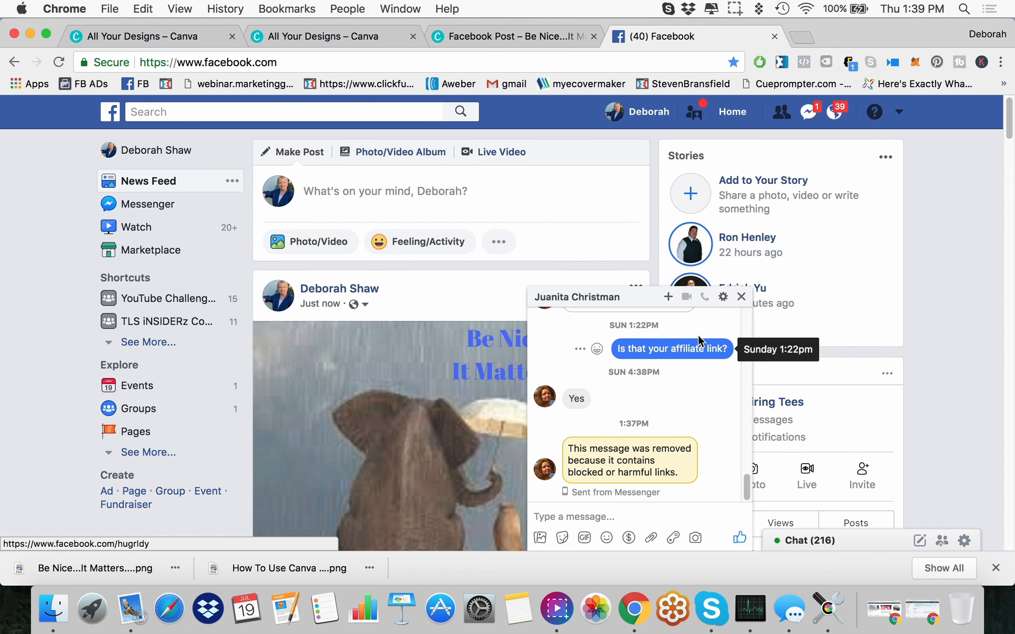
left_click(741, 296)
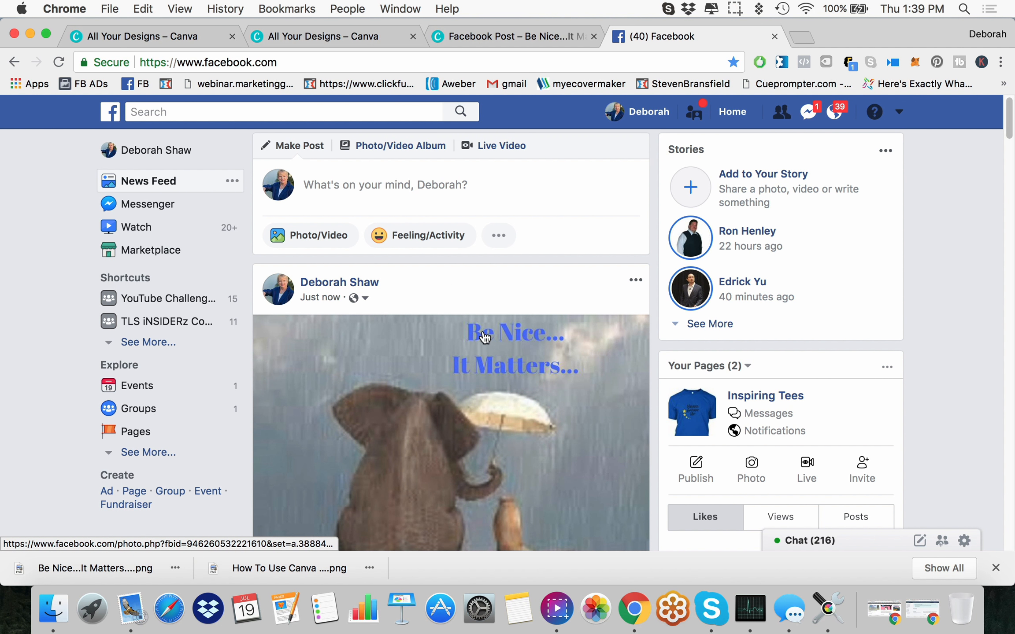
Step: Like the newly published elephant photo post and look over how it appears in the feed
scroll(481, 334, "down", 5)
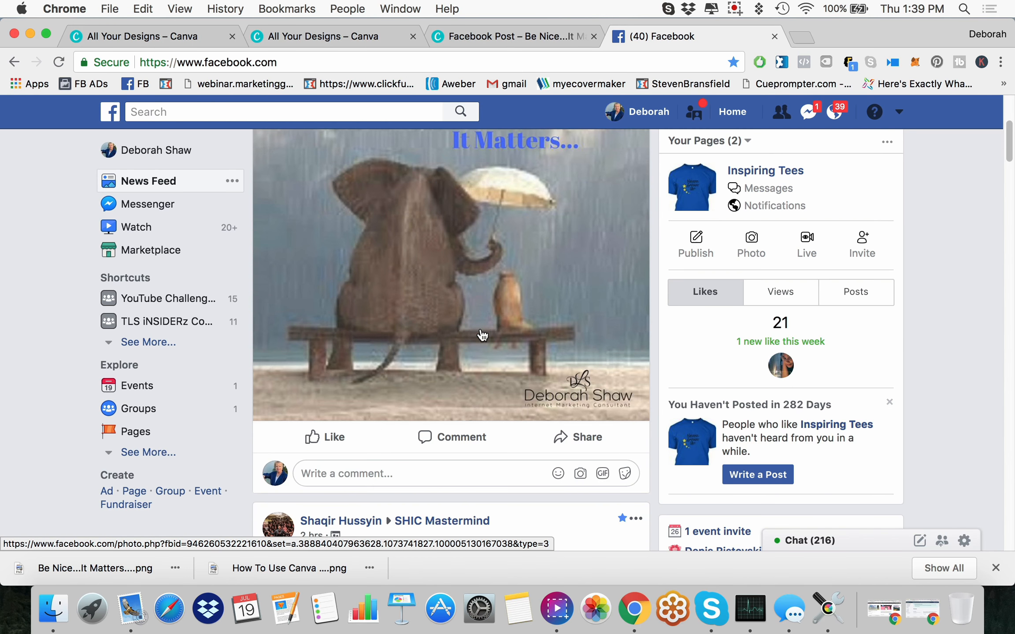
left_click(334, 437)
scroll(495, 356, "down", 1)
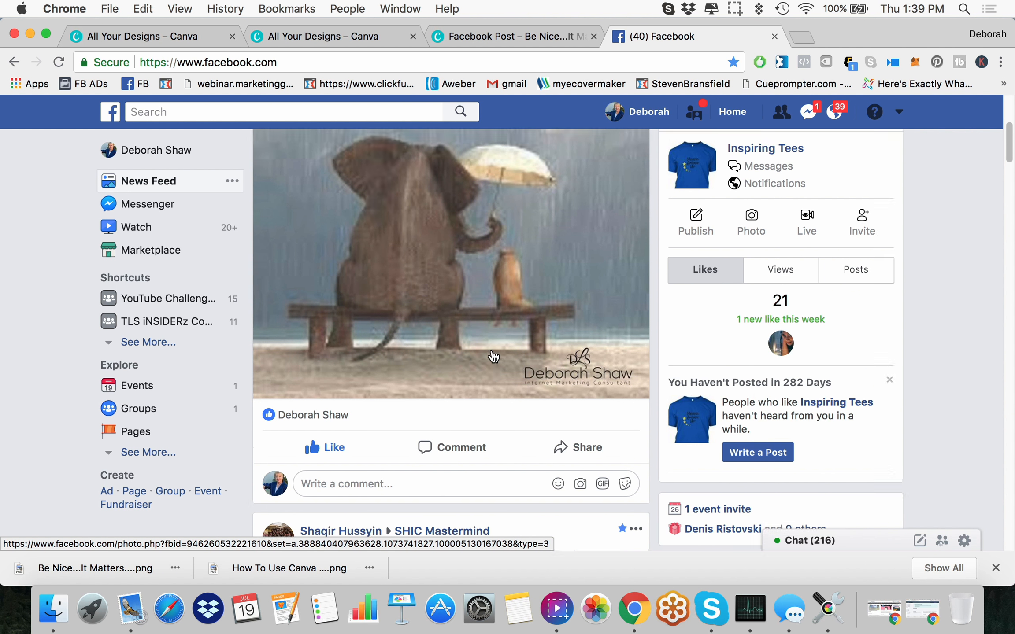
scroll(494, 357, "up", 2)
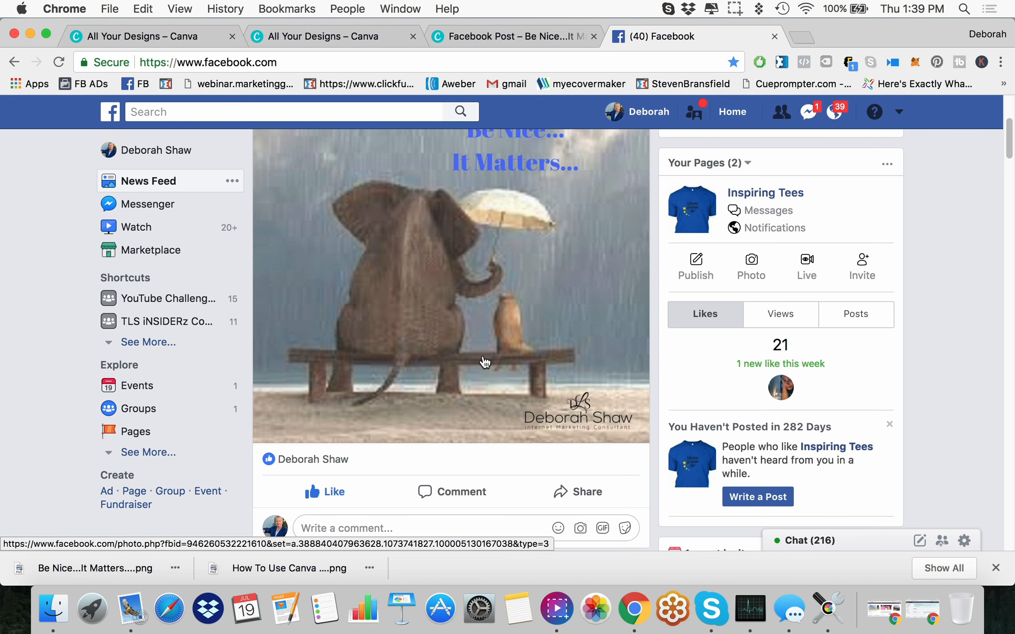
scroll(485, 362, "down", 3)
Step: Bring up the personal blog's web address in a new browser tab and copy it for the post's comment
left_click(375, 435)
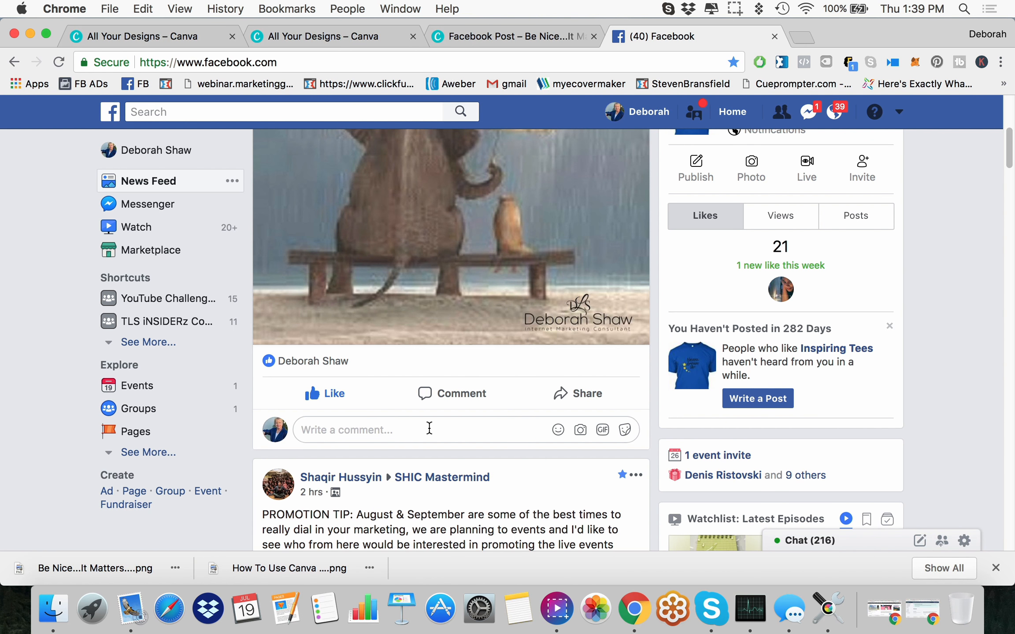
left_click(809, 37)
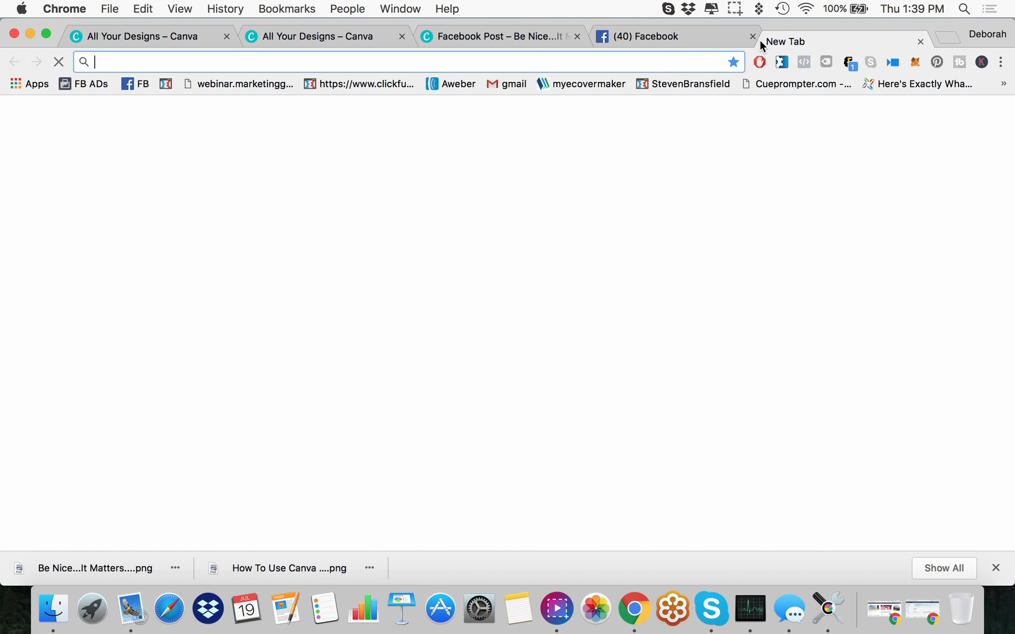
type("deborahlynnshaw.com")
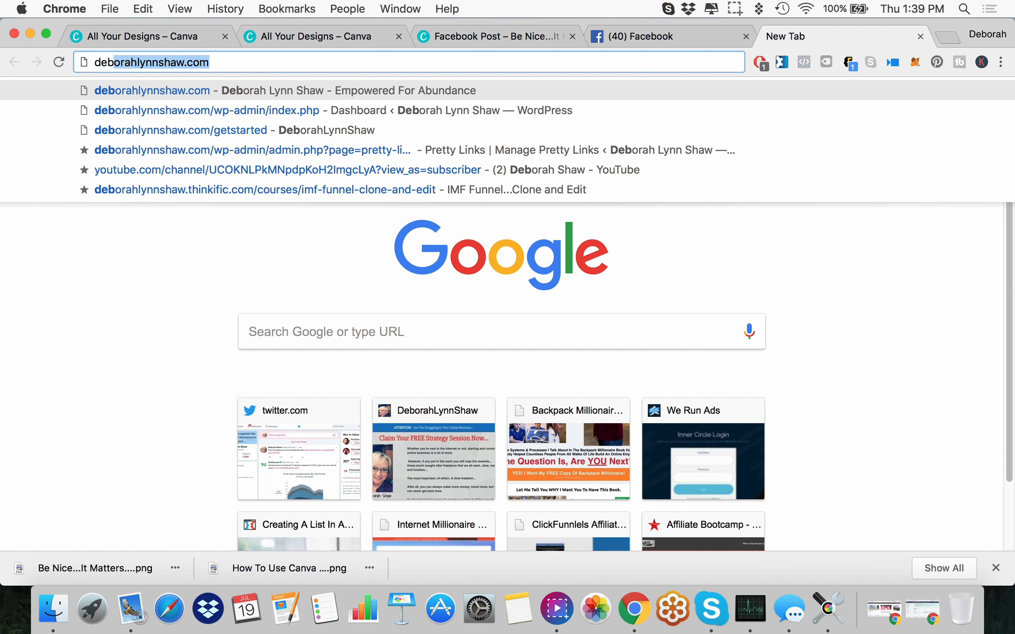
left_click(223, 63)
left_click_drag(222, 62, 93, 62)
right_click(141, 67)
left_click(177, 83)
Step: Paste the copied blog address into the comment field under the elephant photo post on Facebook
left_click(692, 42)
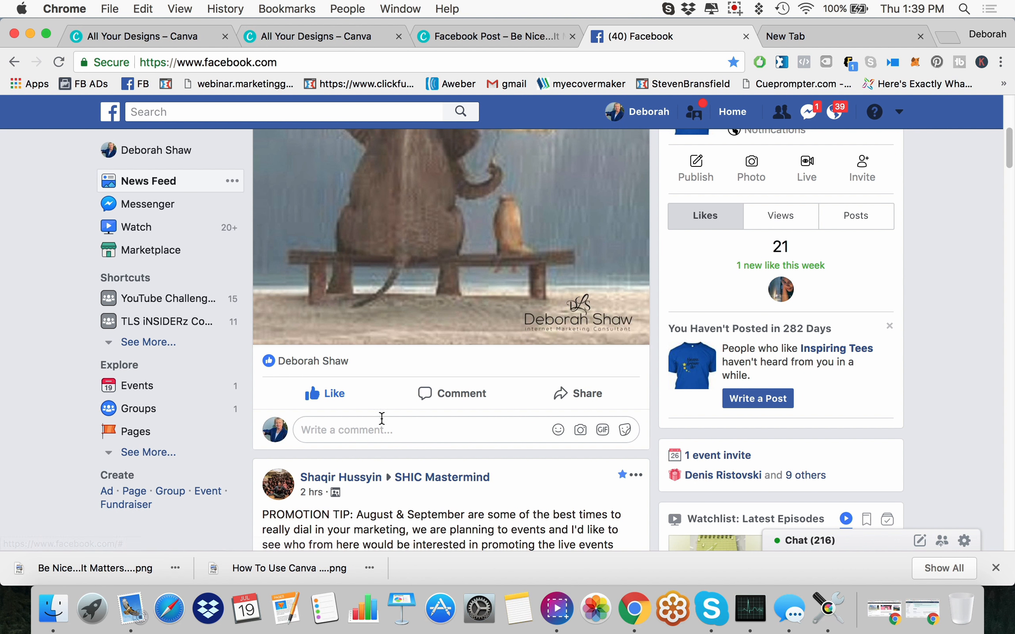
right_click(424, 434)
left_click(463, 453)
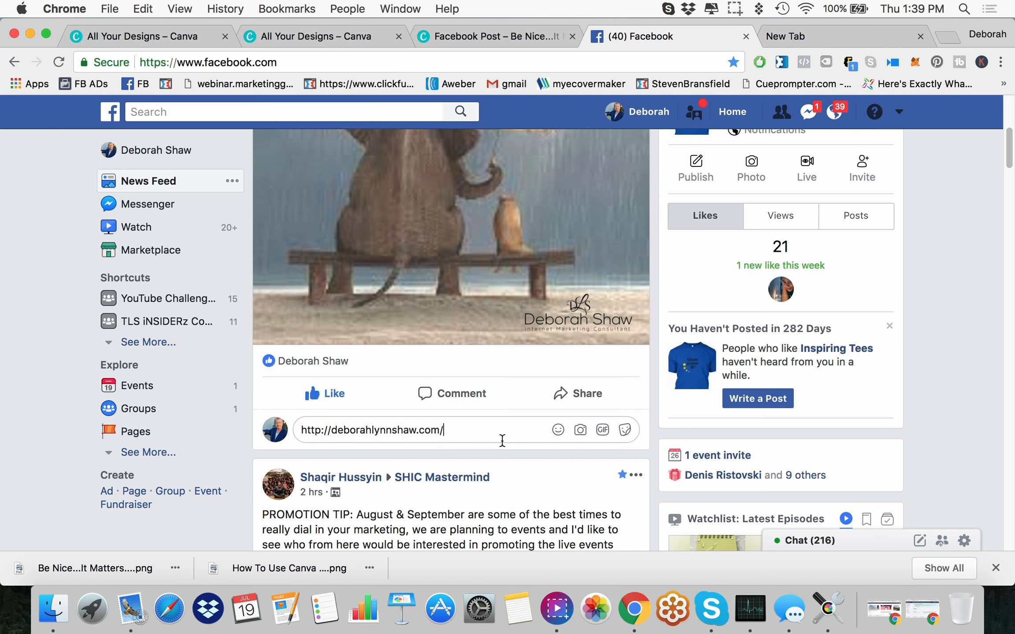
scroll(500, 441, "up", 5)
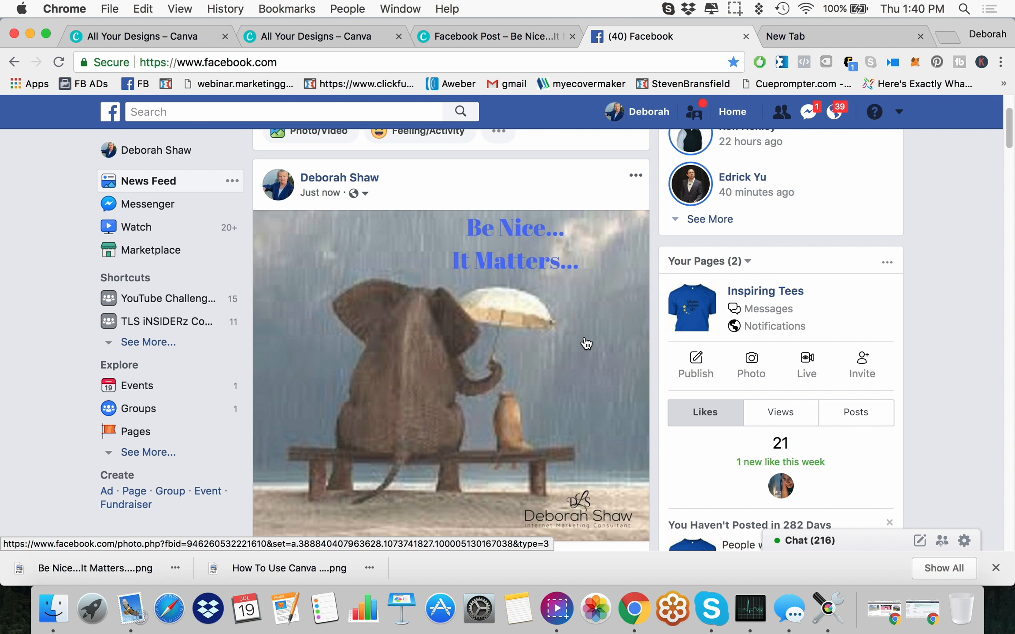
scroll(586, 343, "down", 3)
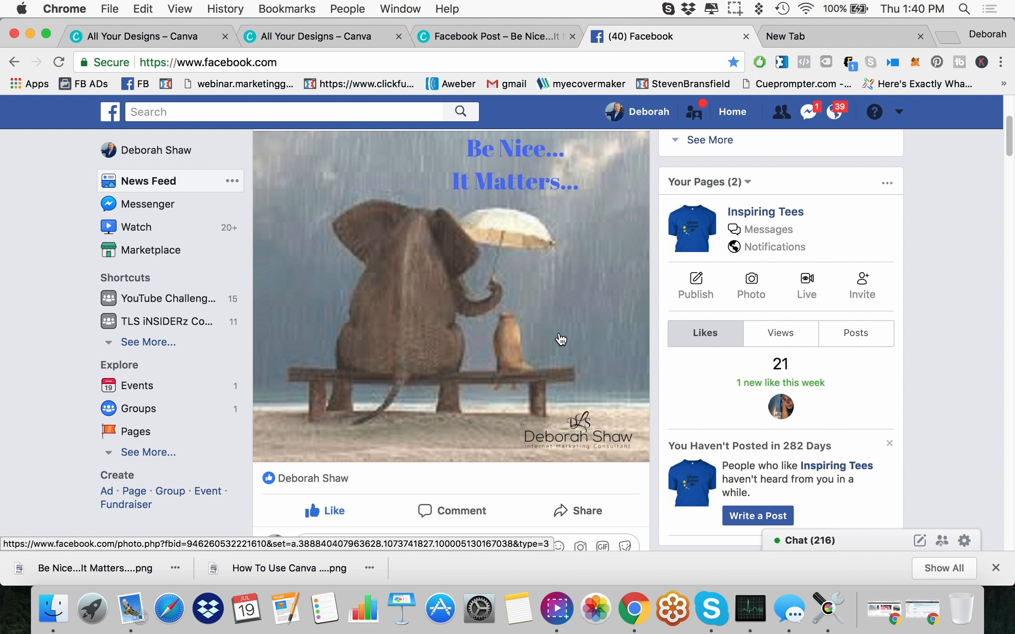
scroll(556, 339, "down", 1)
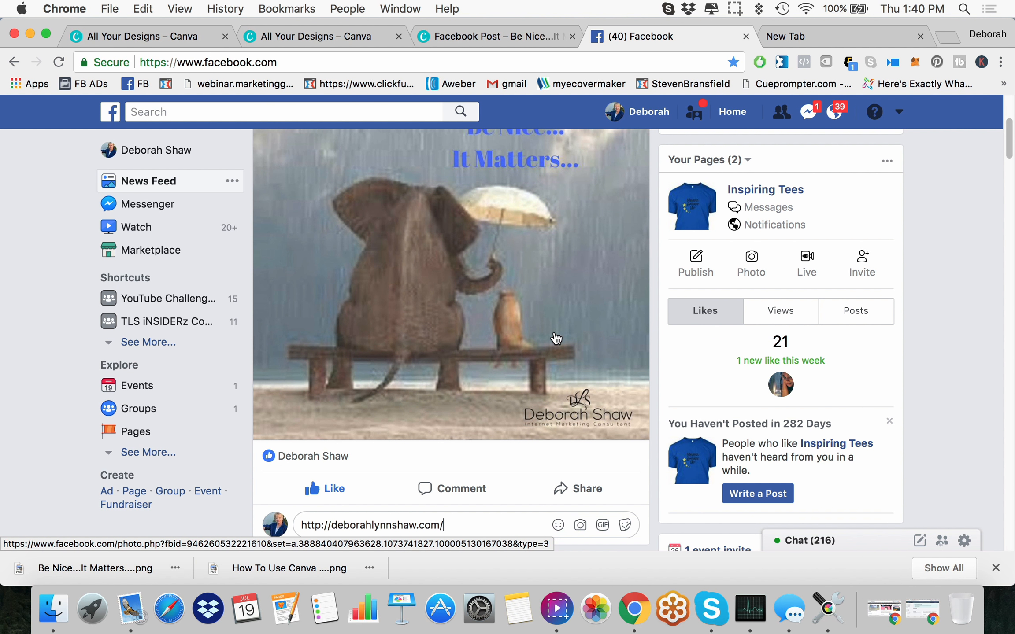
scroll(499, 443, "down", 5)
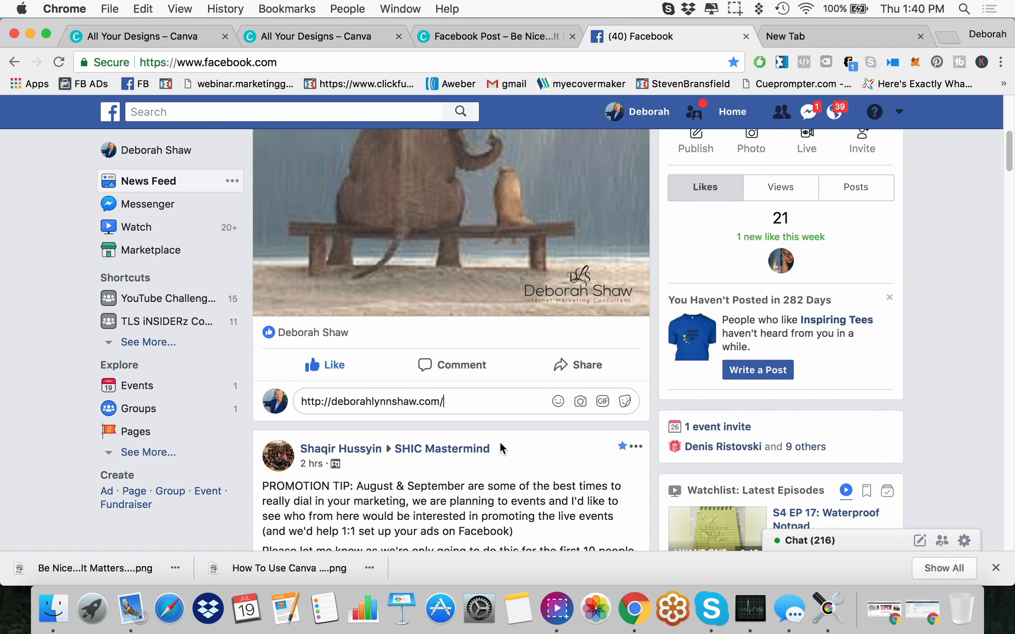
left_click(434, 402)
Step: Edit the photo post and enter the caption "Visit my blog...link is in the first comment"
scroll(463, 400, "up", 10)
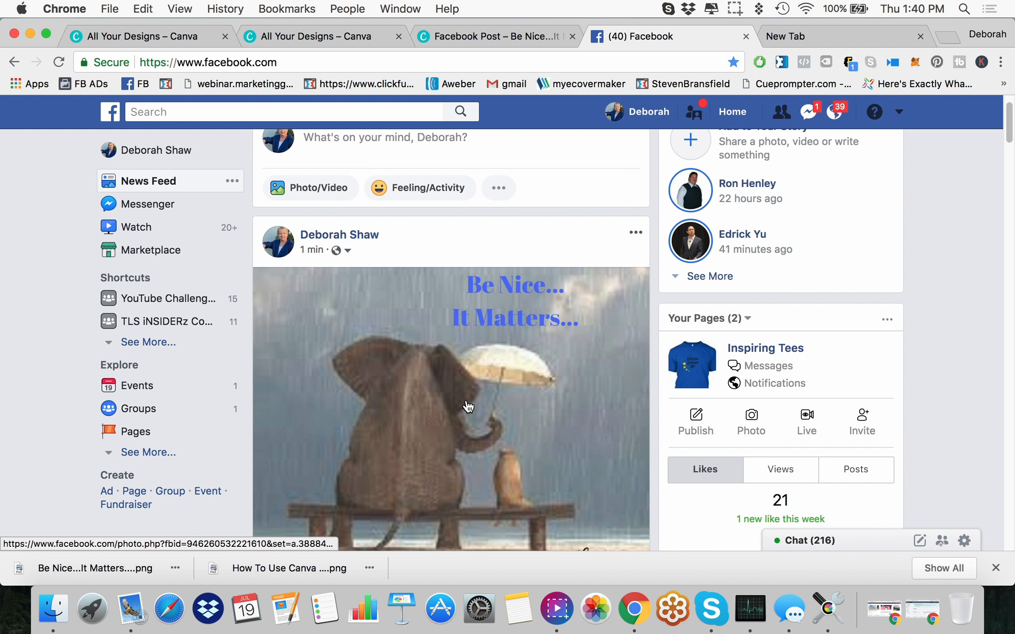
left_click(635, 237)
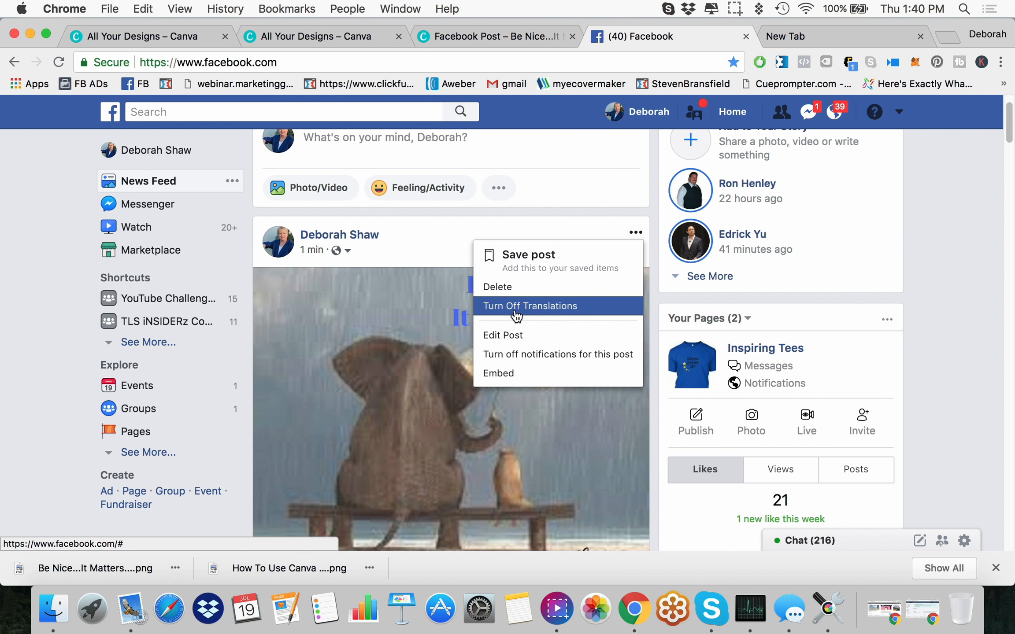
left_click(511, 340)
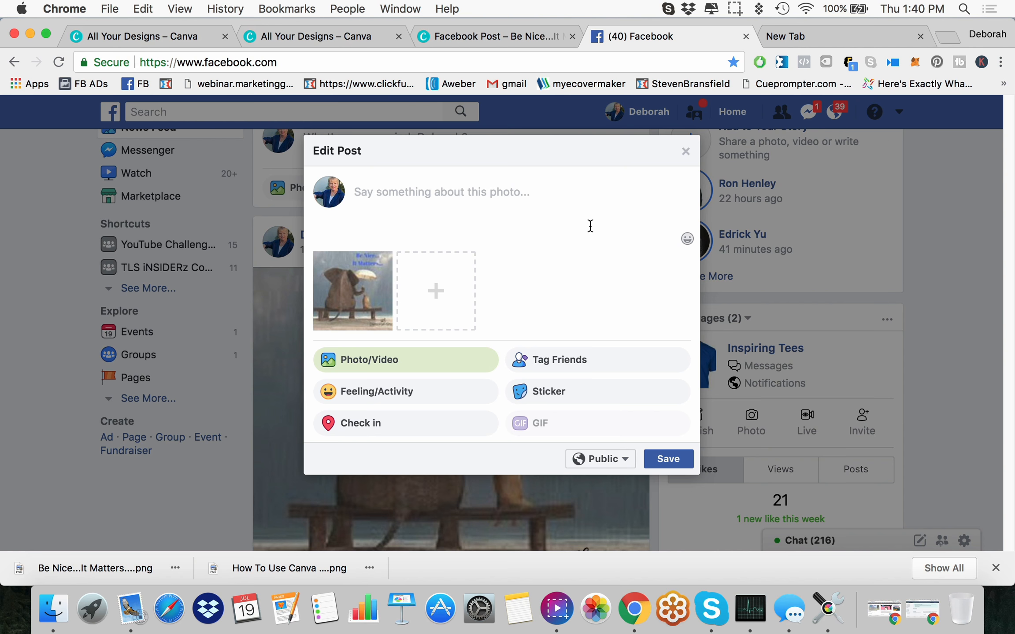
type("V")
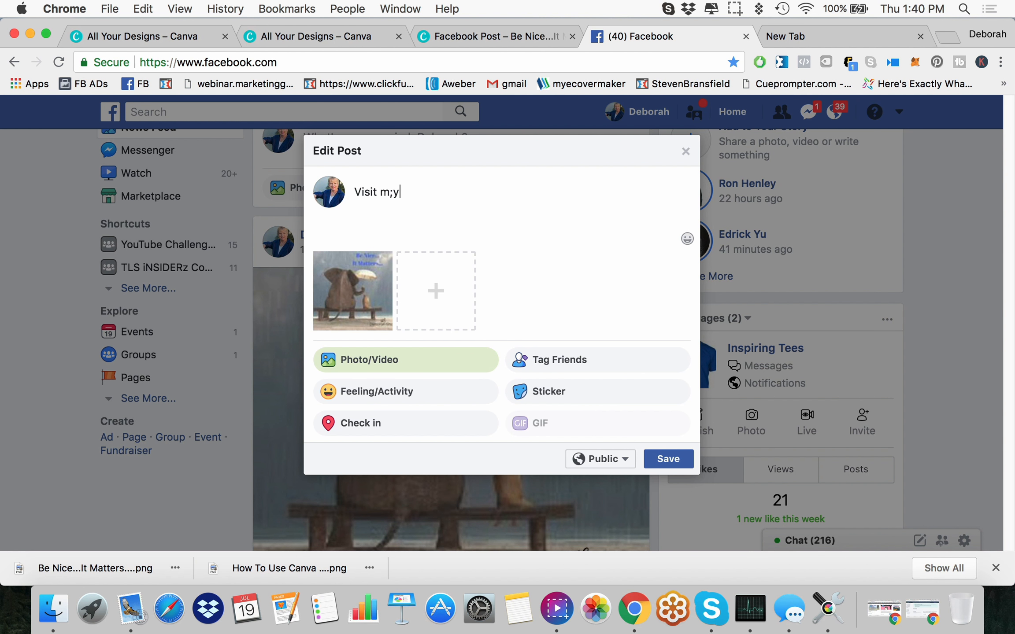
type("isit my blog...link is in the first comment")
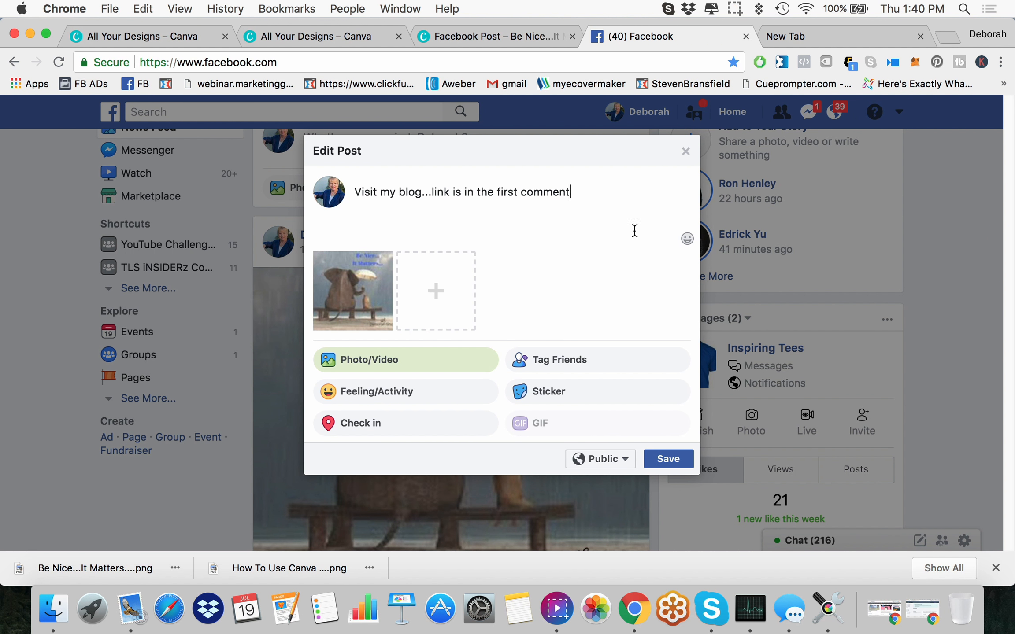
Step: Add a smiling-face emoji with blushing cheeks to the end of the caption and save the edited post
left_click(687, 239)
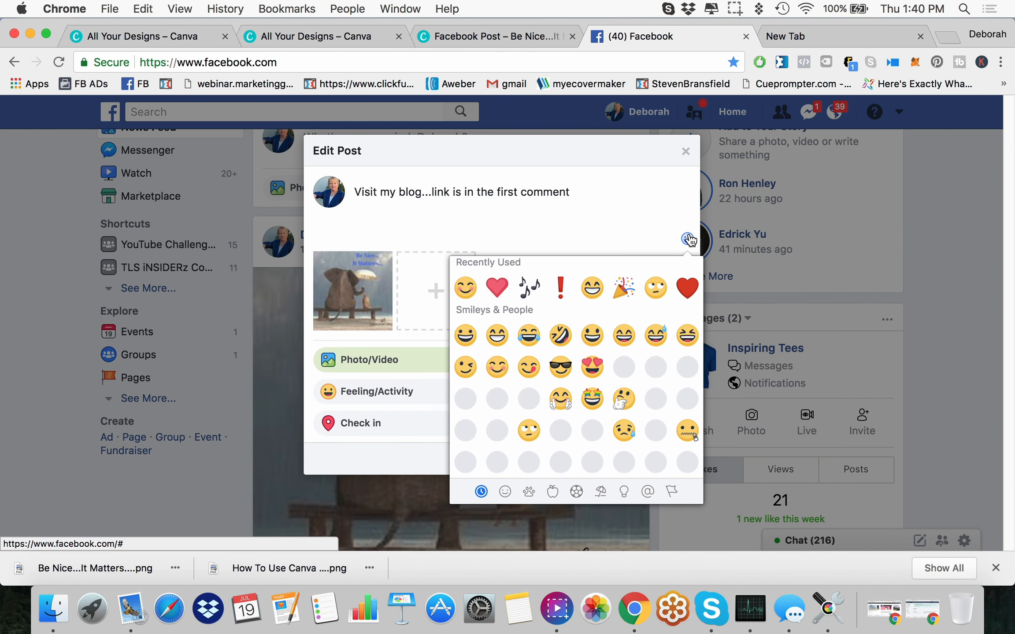
left_click(466, 287)
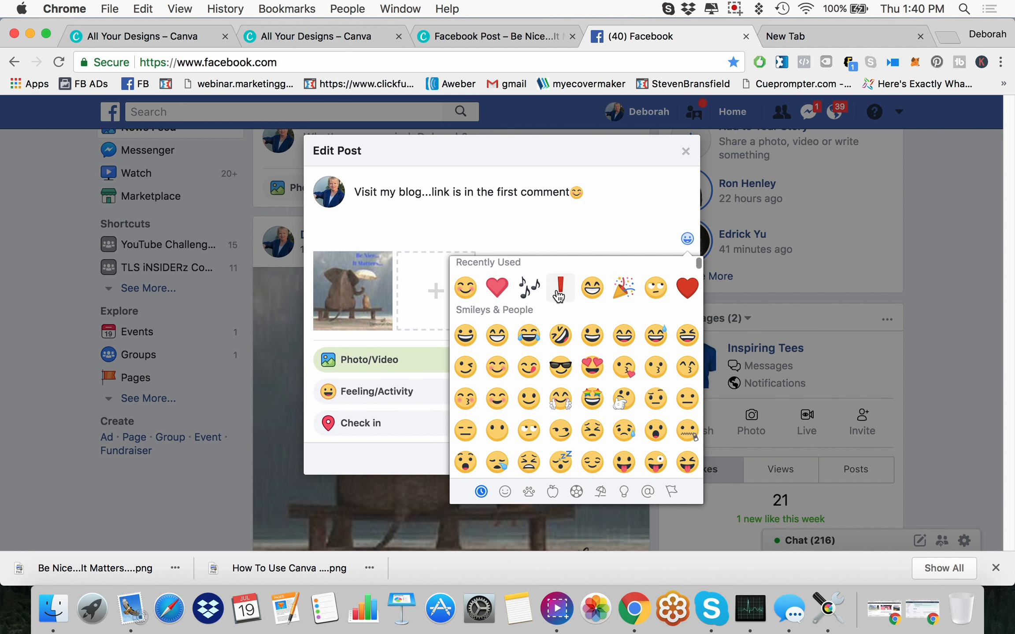
left_click(668, 191)
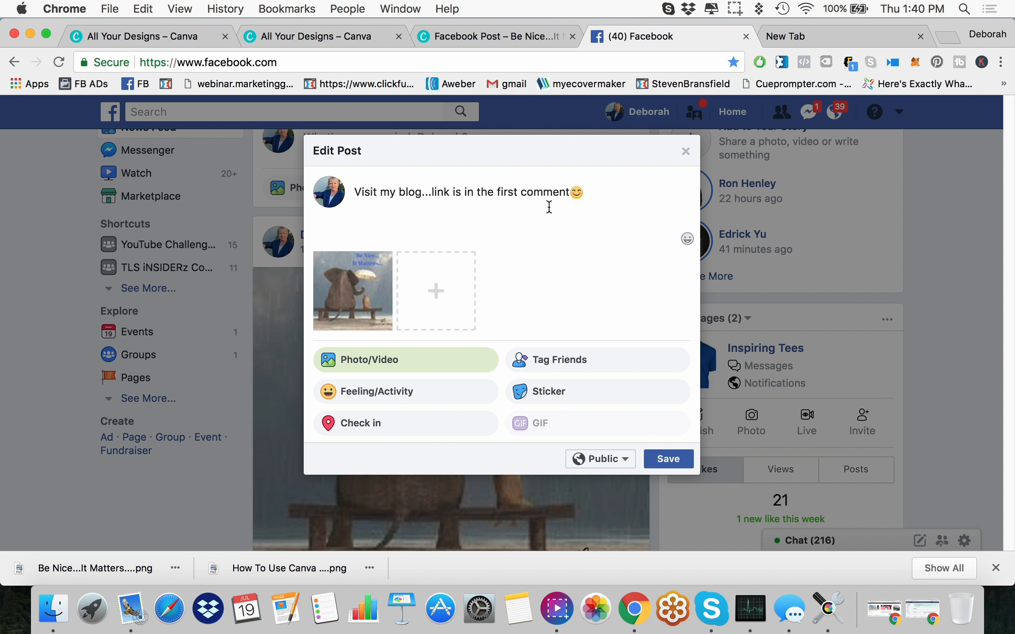
left_click(573, 194)
type("s")
key("BackSpace")
left_click(668, 459)
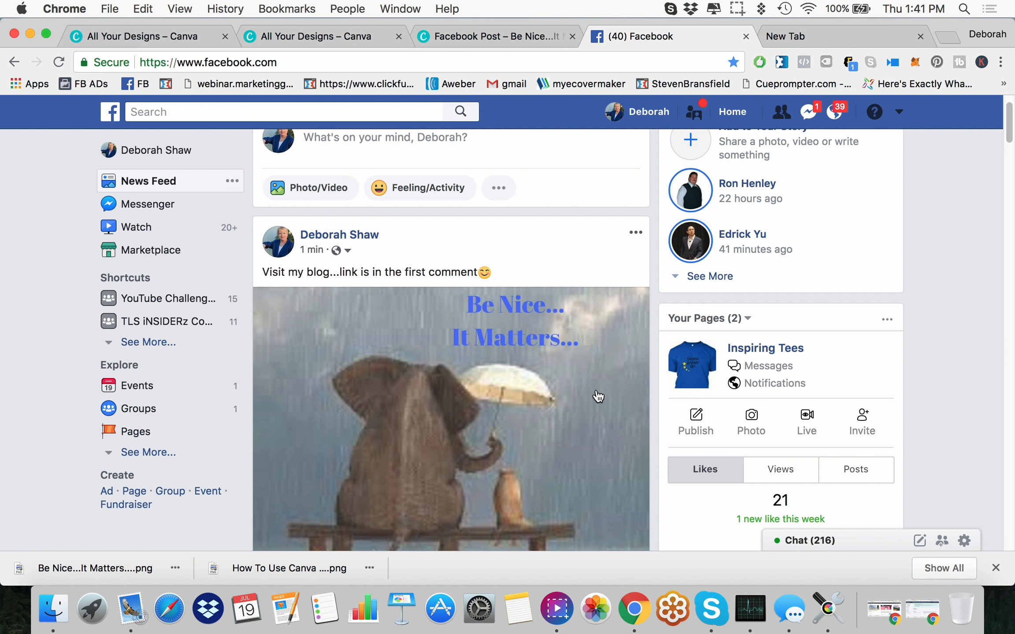
Step: Share the captioned elephant photo post on a friend's timeline, choosing the friend by name and publishing it without an added message
scroll(578, 404, "down", 4)
scroll(578, 405, "down", 4)
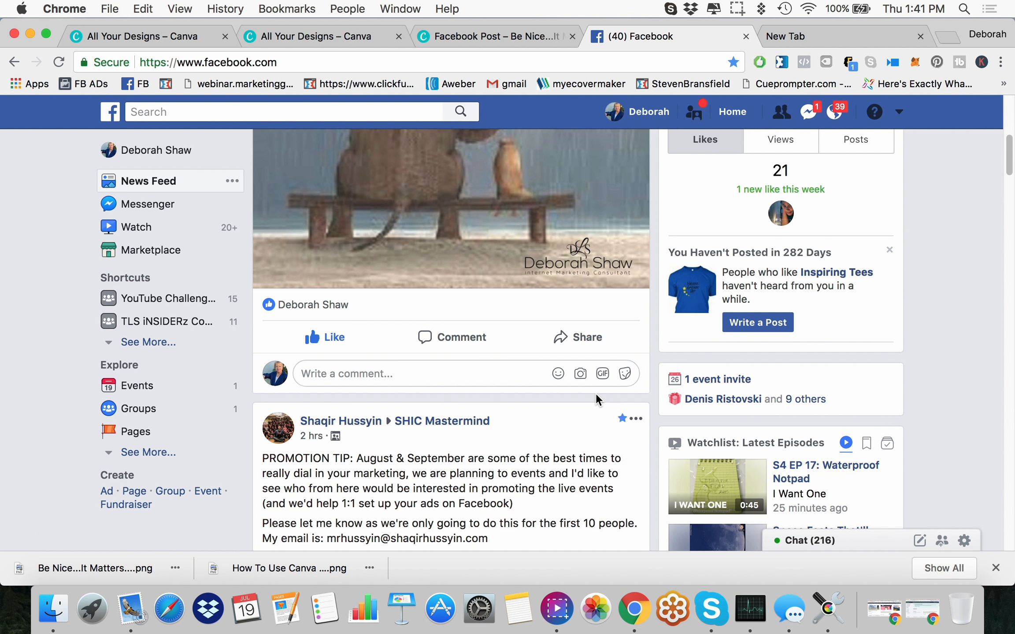
scroll(595, 393, "up", 7)
scroll(595, 395, "up", 2)
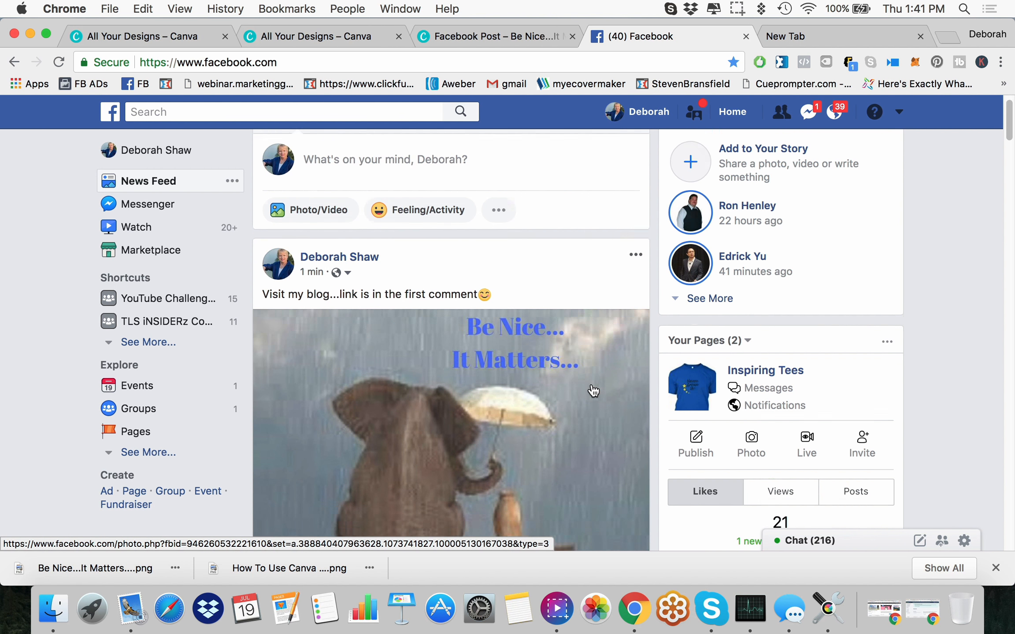
scroll(584, 396, "down", 5)
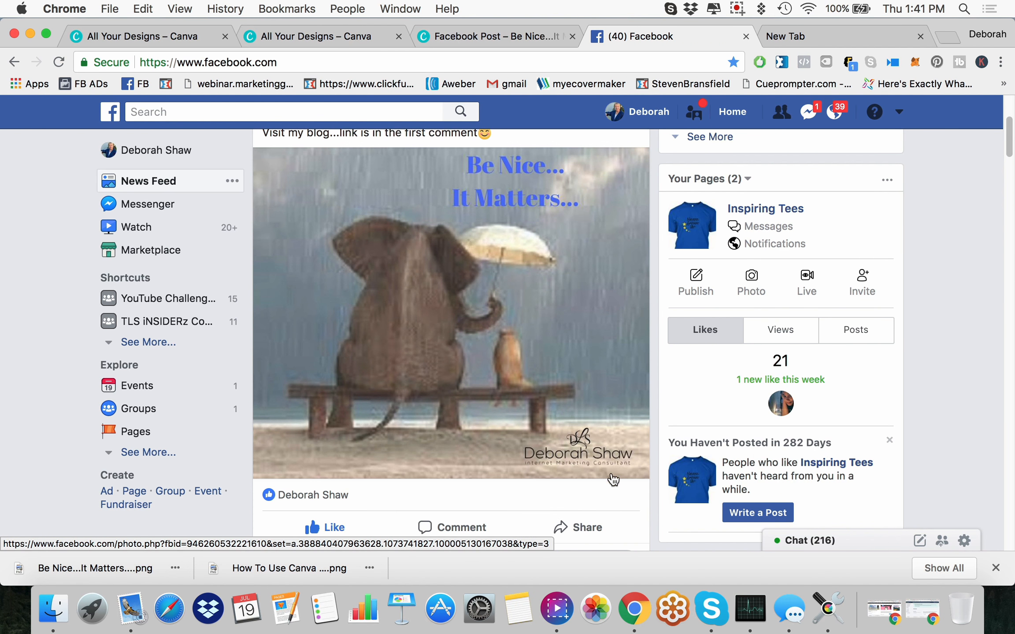
left_click(586, 529)
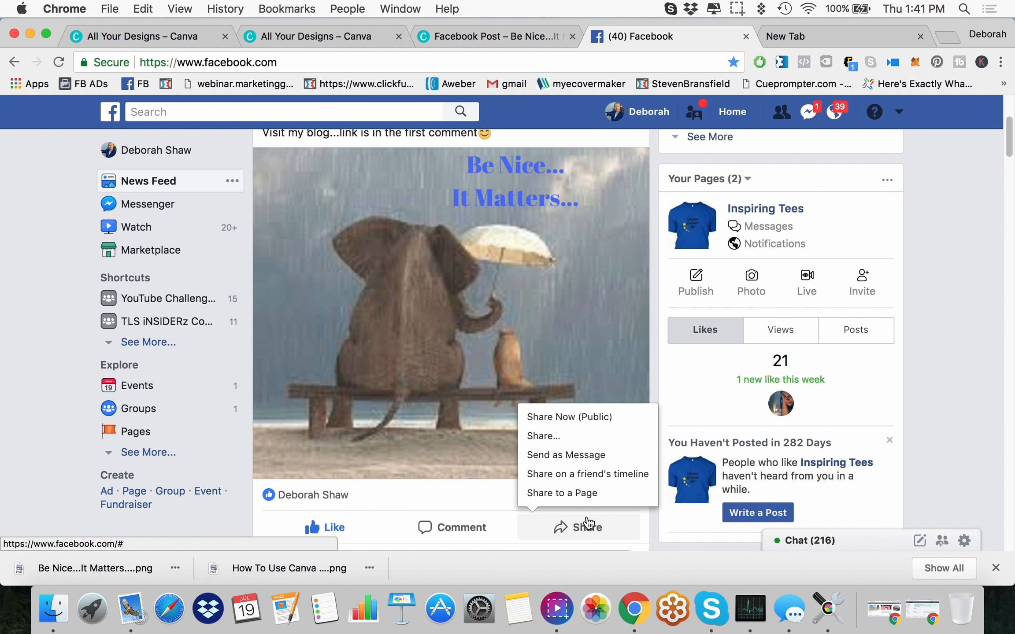
left_click(574, 473)
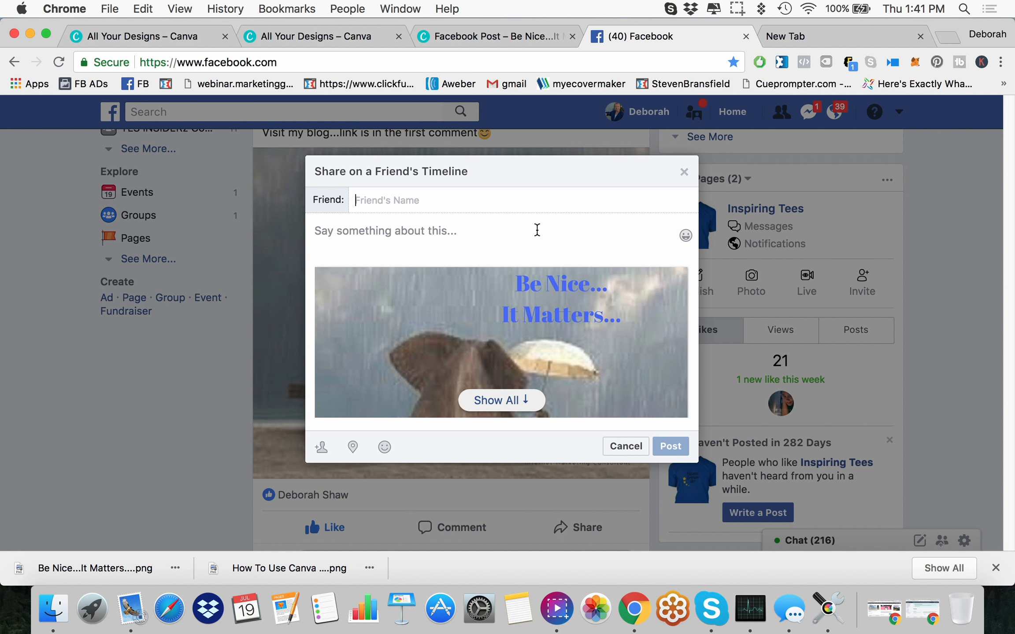
type("juan")
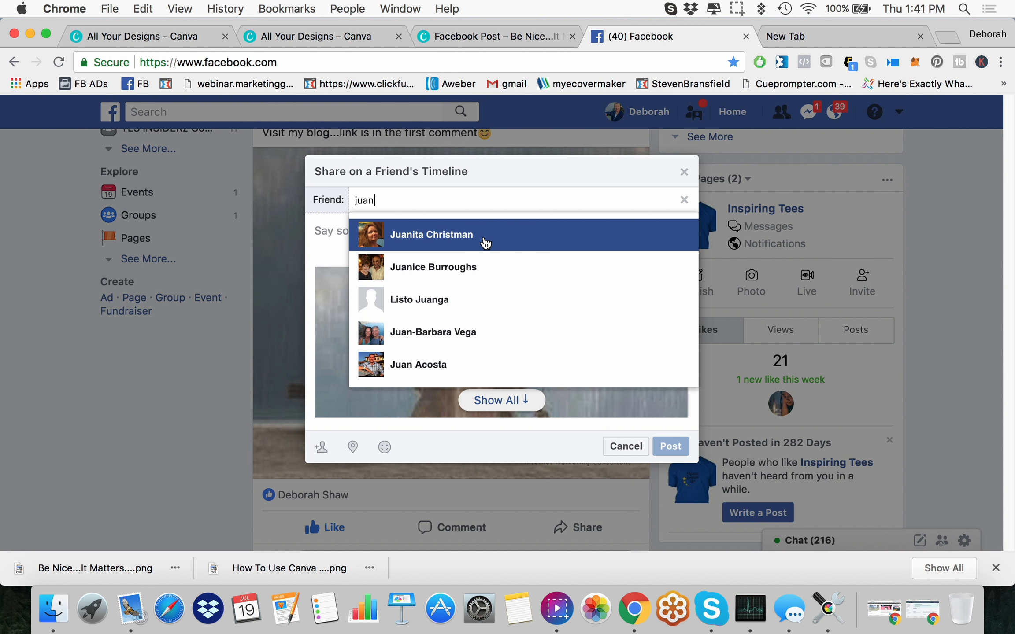
left_click(485, 243)
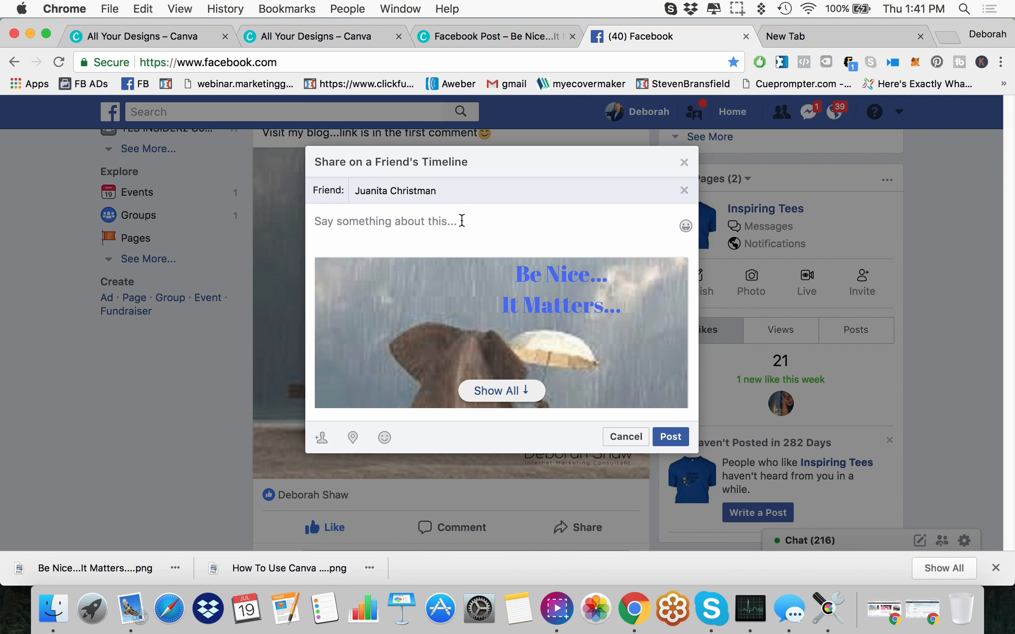
left_click(458, 236)
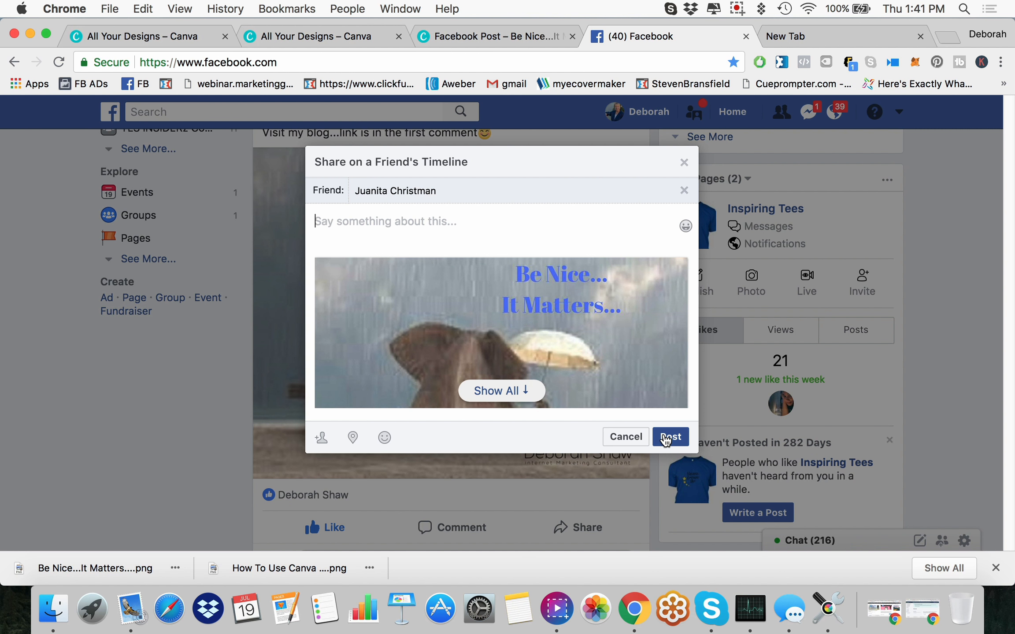
left_click(666, 439)
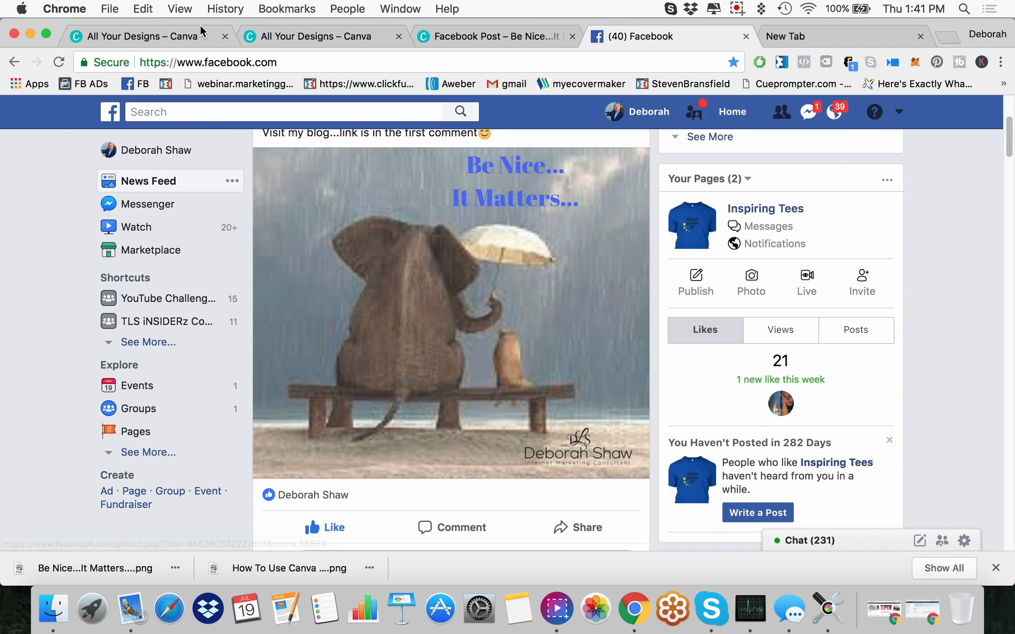
Step: Switch back to the "Be Nice...It Matters" Facebook Post design in Canva and dismiss its download message
left_click(195, 33)
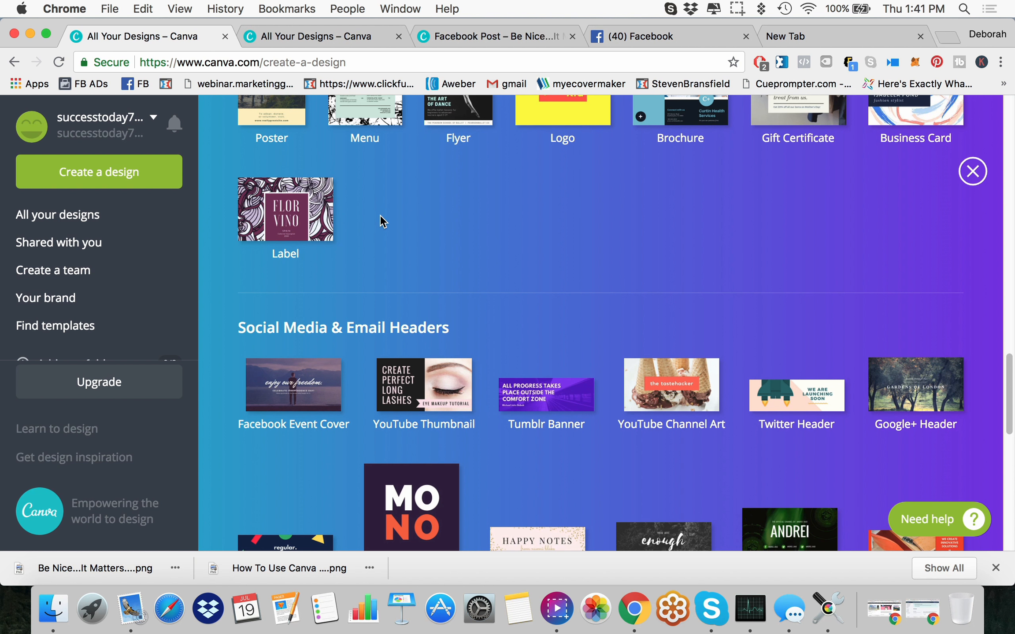
left_click(337, 35)
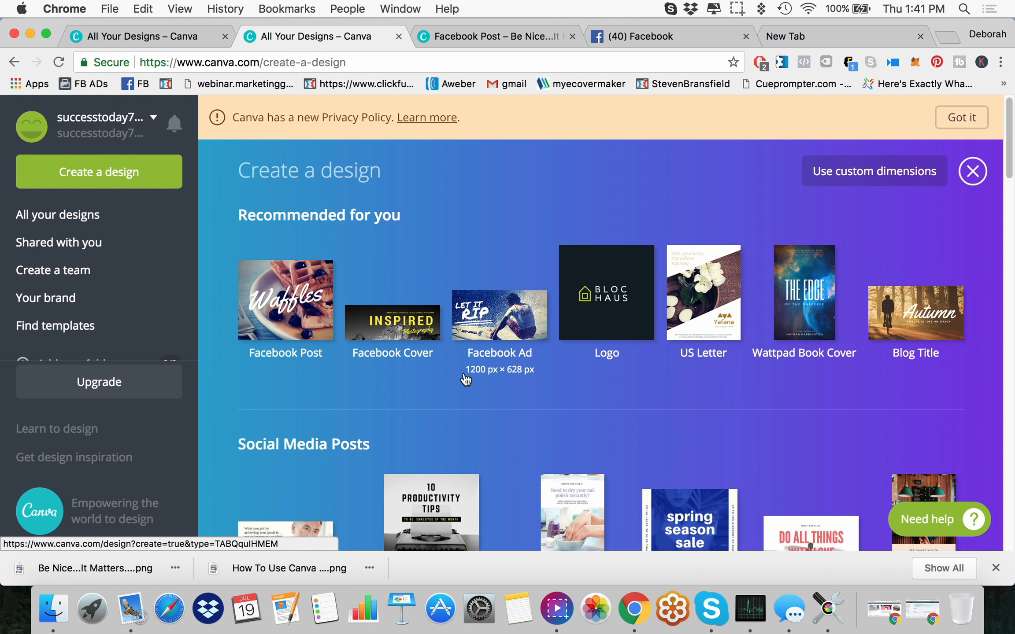
left_click(475, 42)
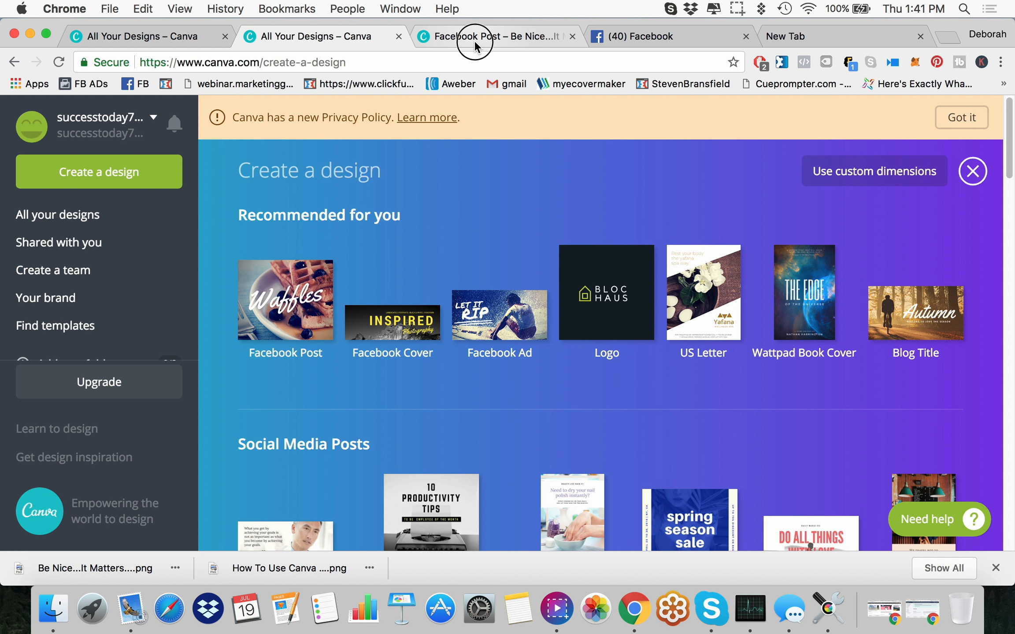
left_click(713, 256)
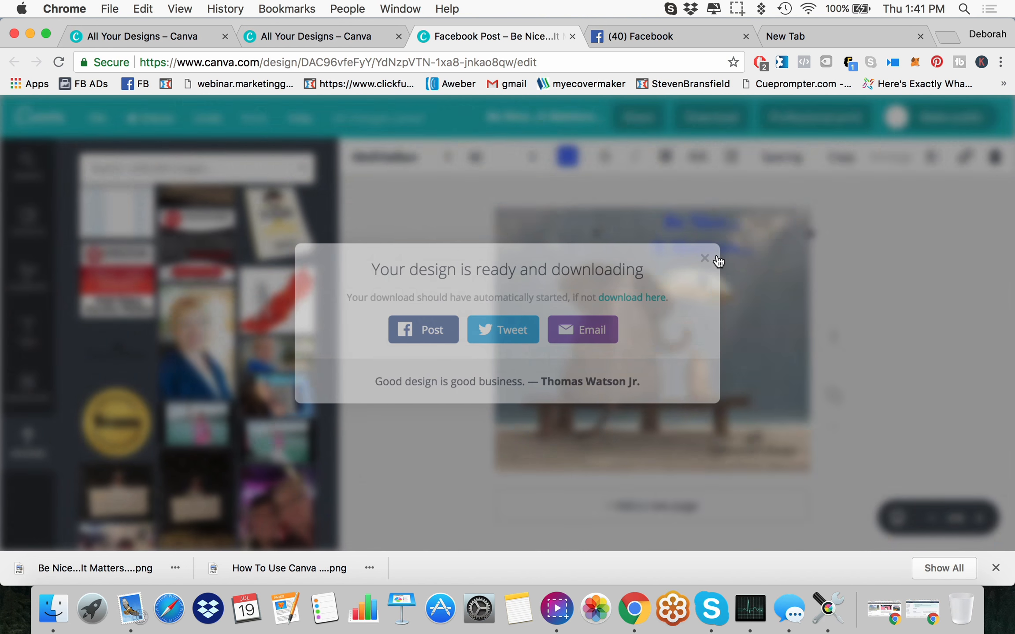